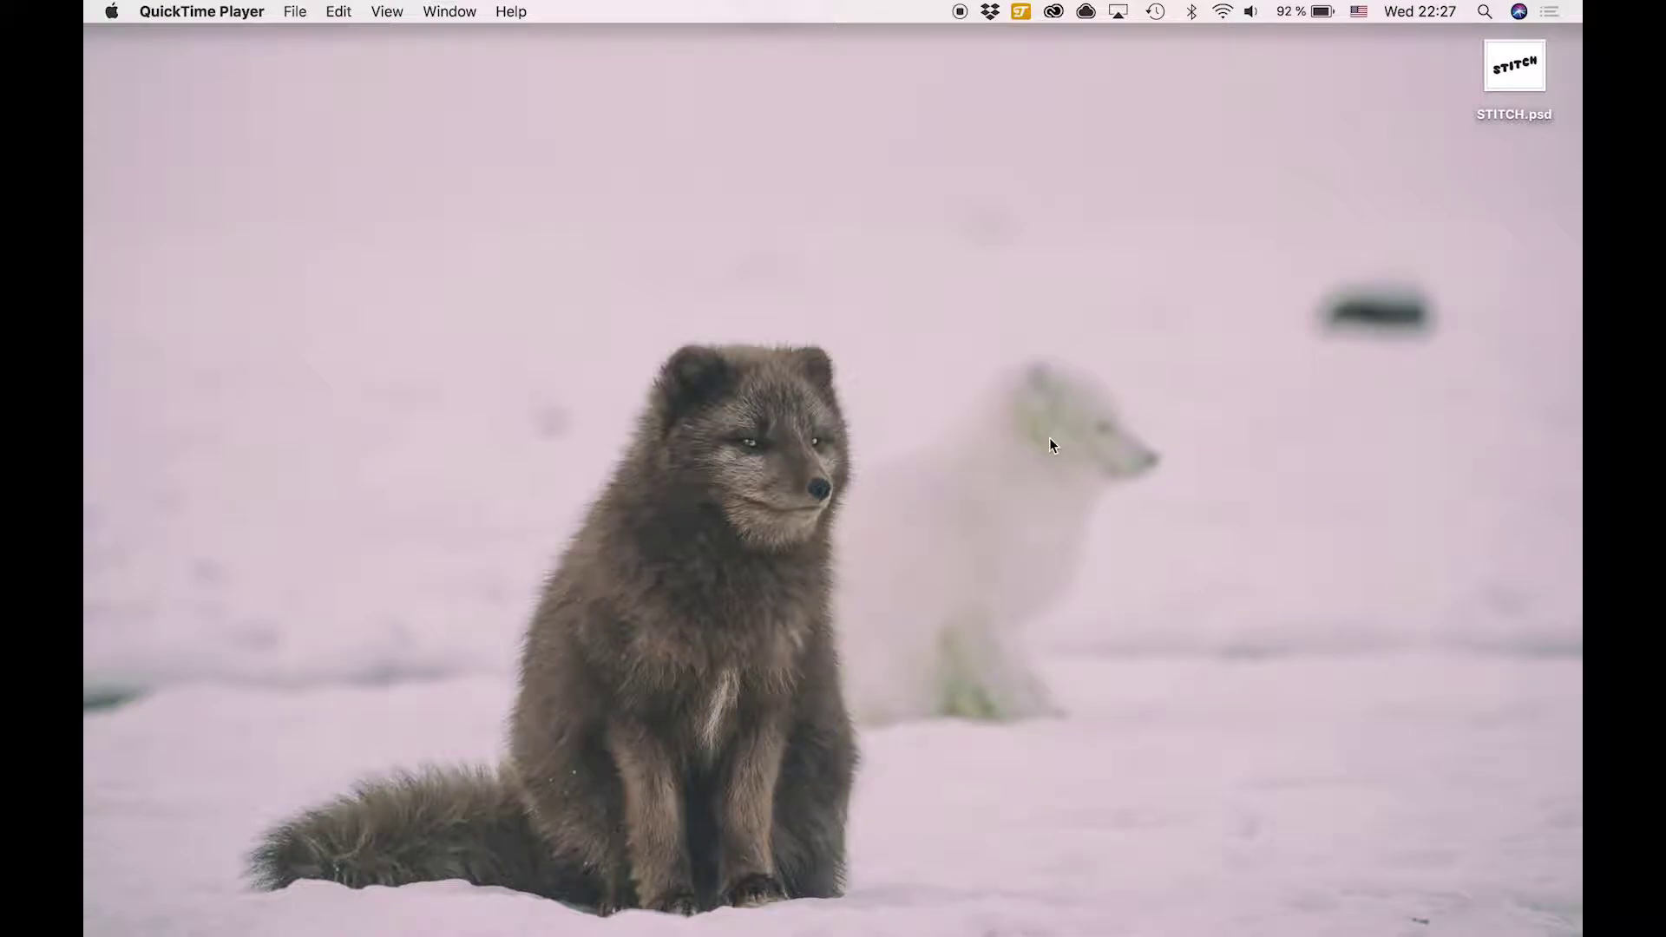
# Confirm in Image Size that STITCH.psd stays 1800 × 1500 px at 72 ppi
pyautogui.moveTo(918, 911)
pyautogui.click(918, 894)
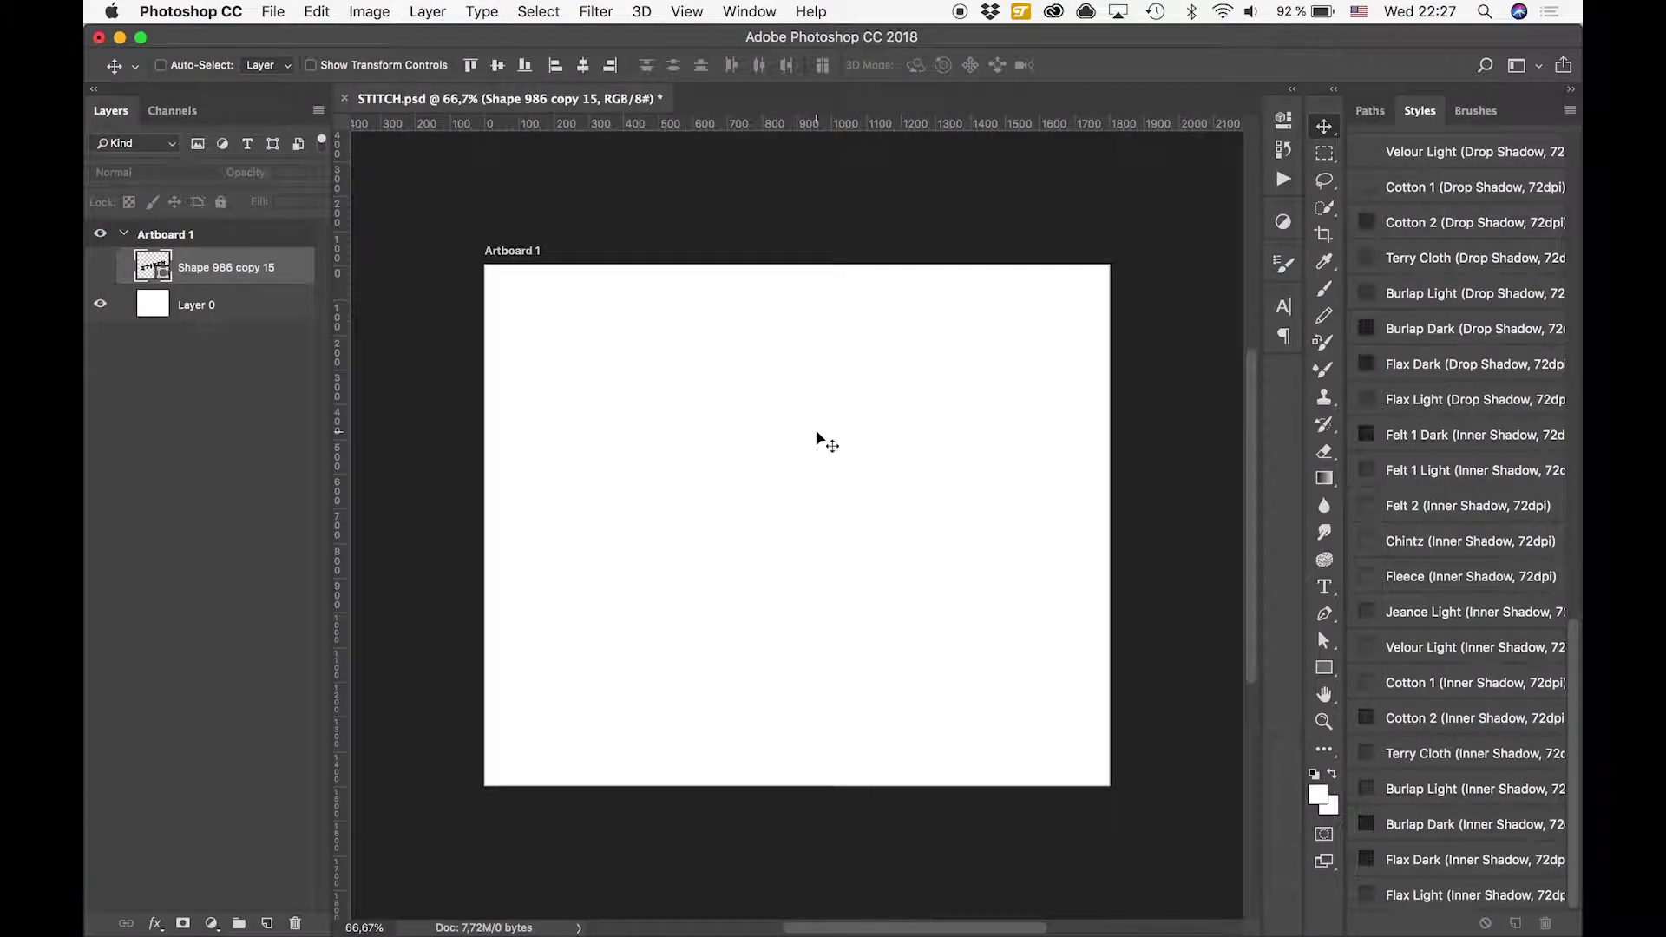
pyautogui.click(370, 12)
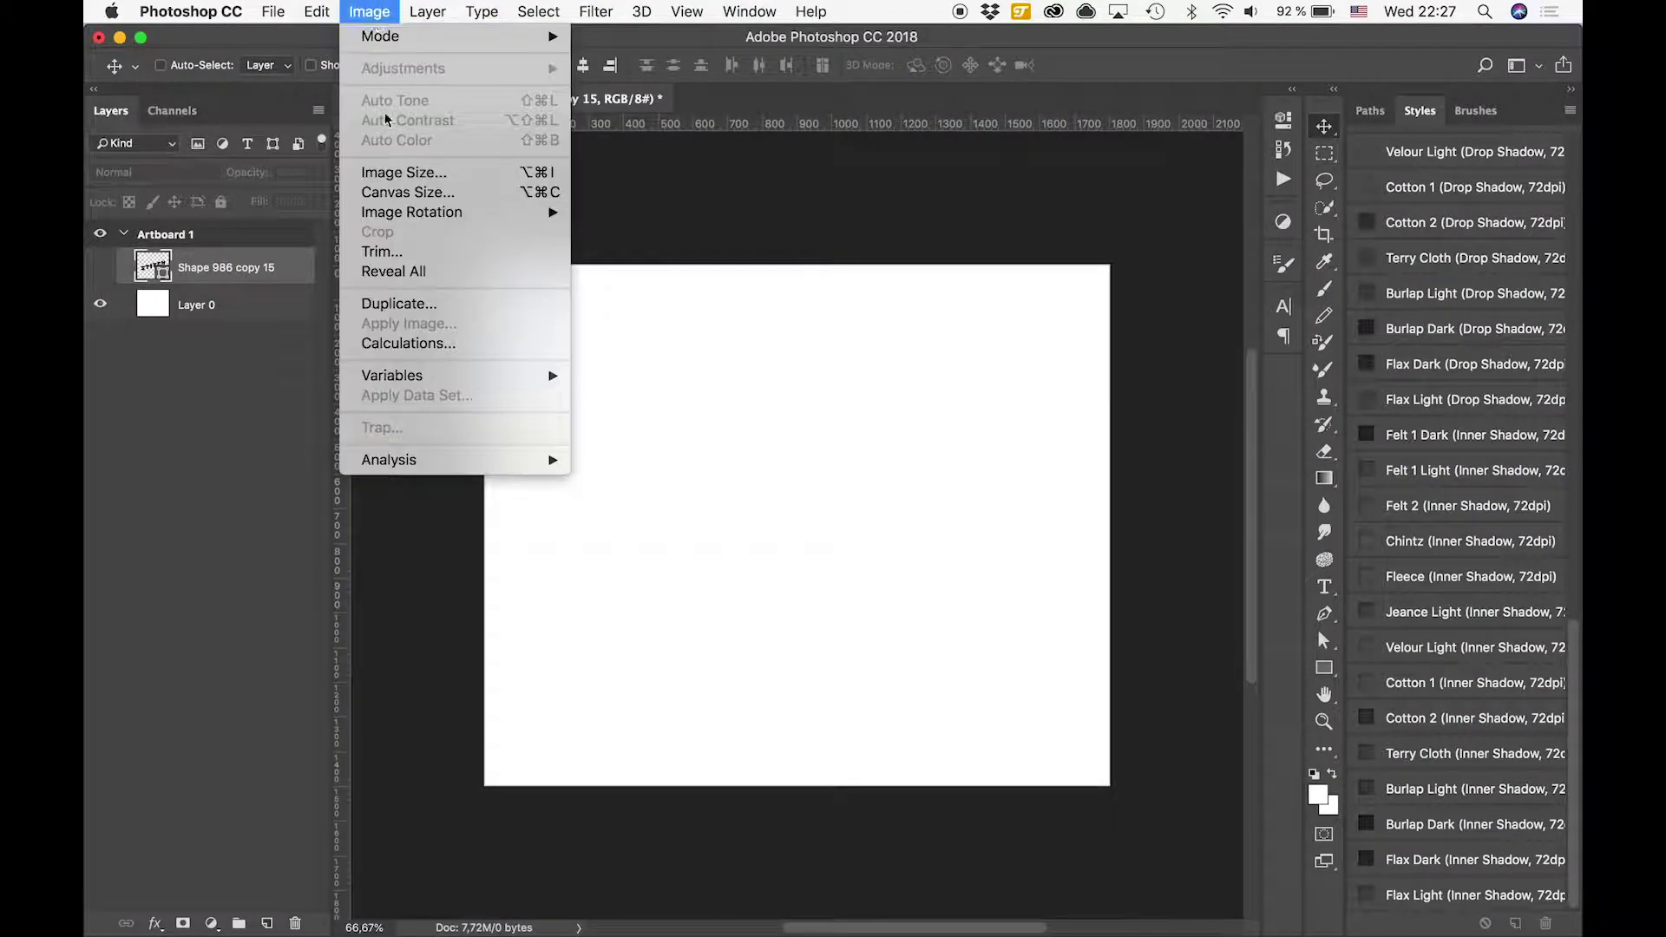
pyautogui.click(390, 170)
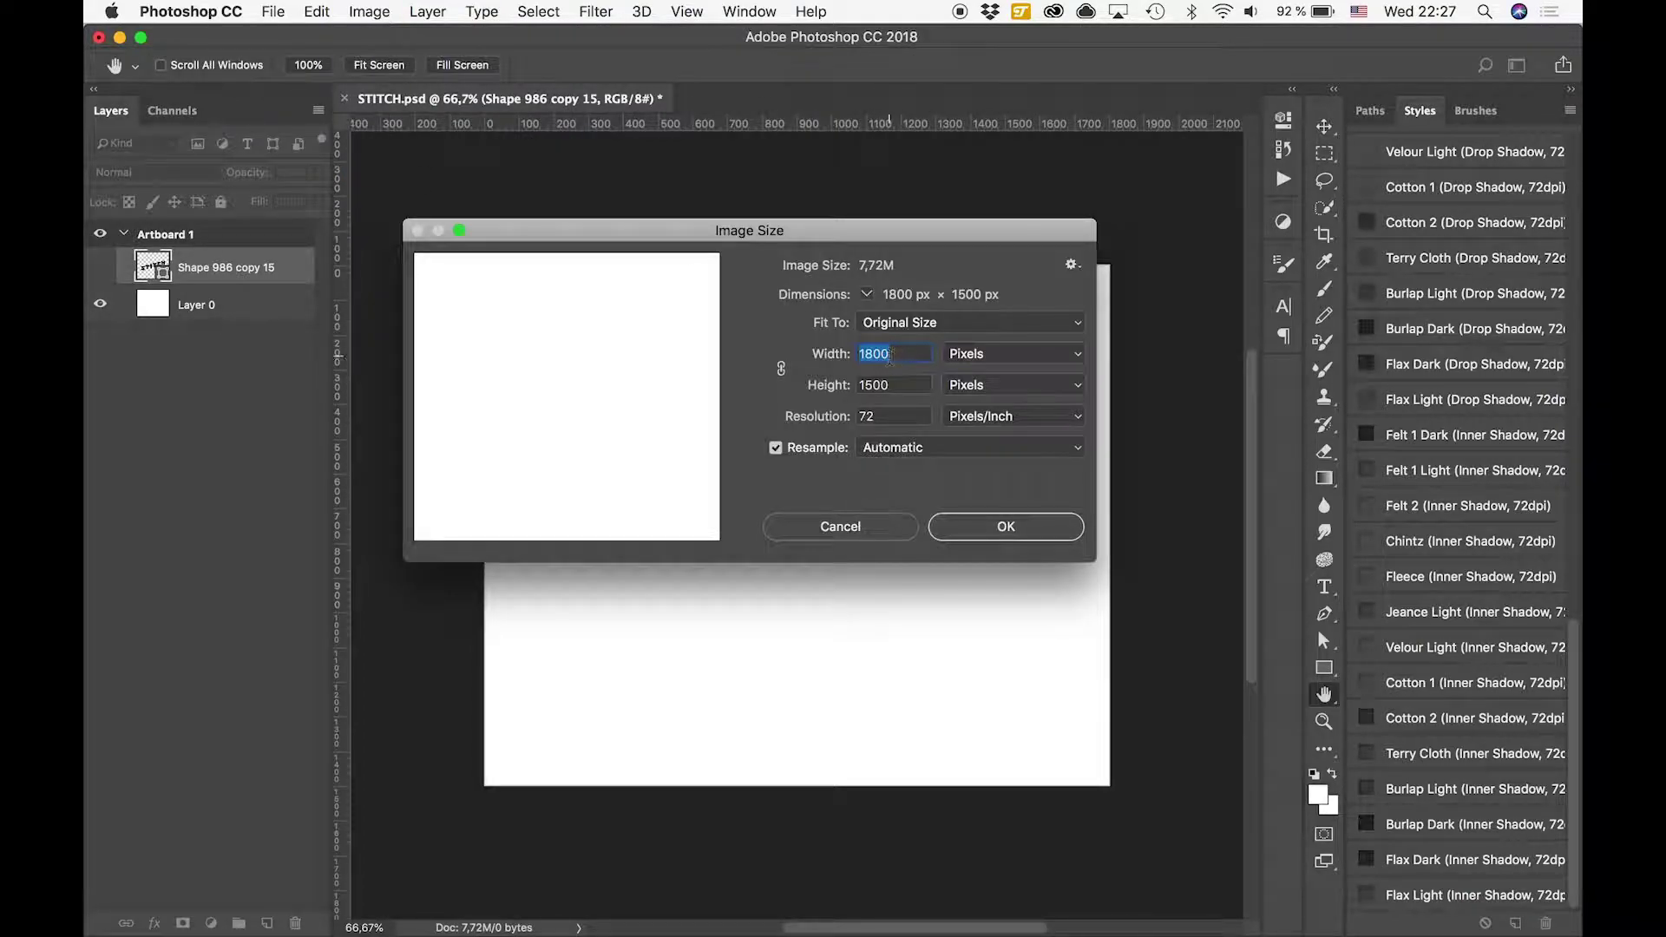
pyautogui.press('Tab')
pyautogui.press('Tab')
pyautogui.click(990, 534)
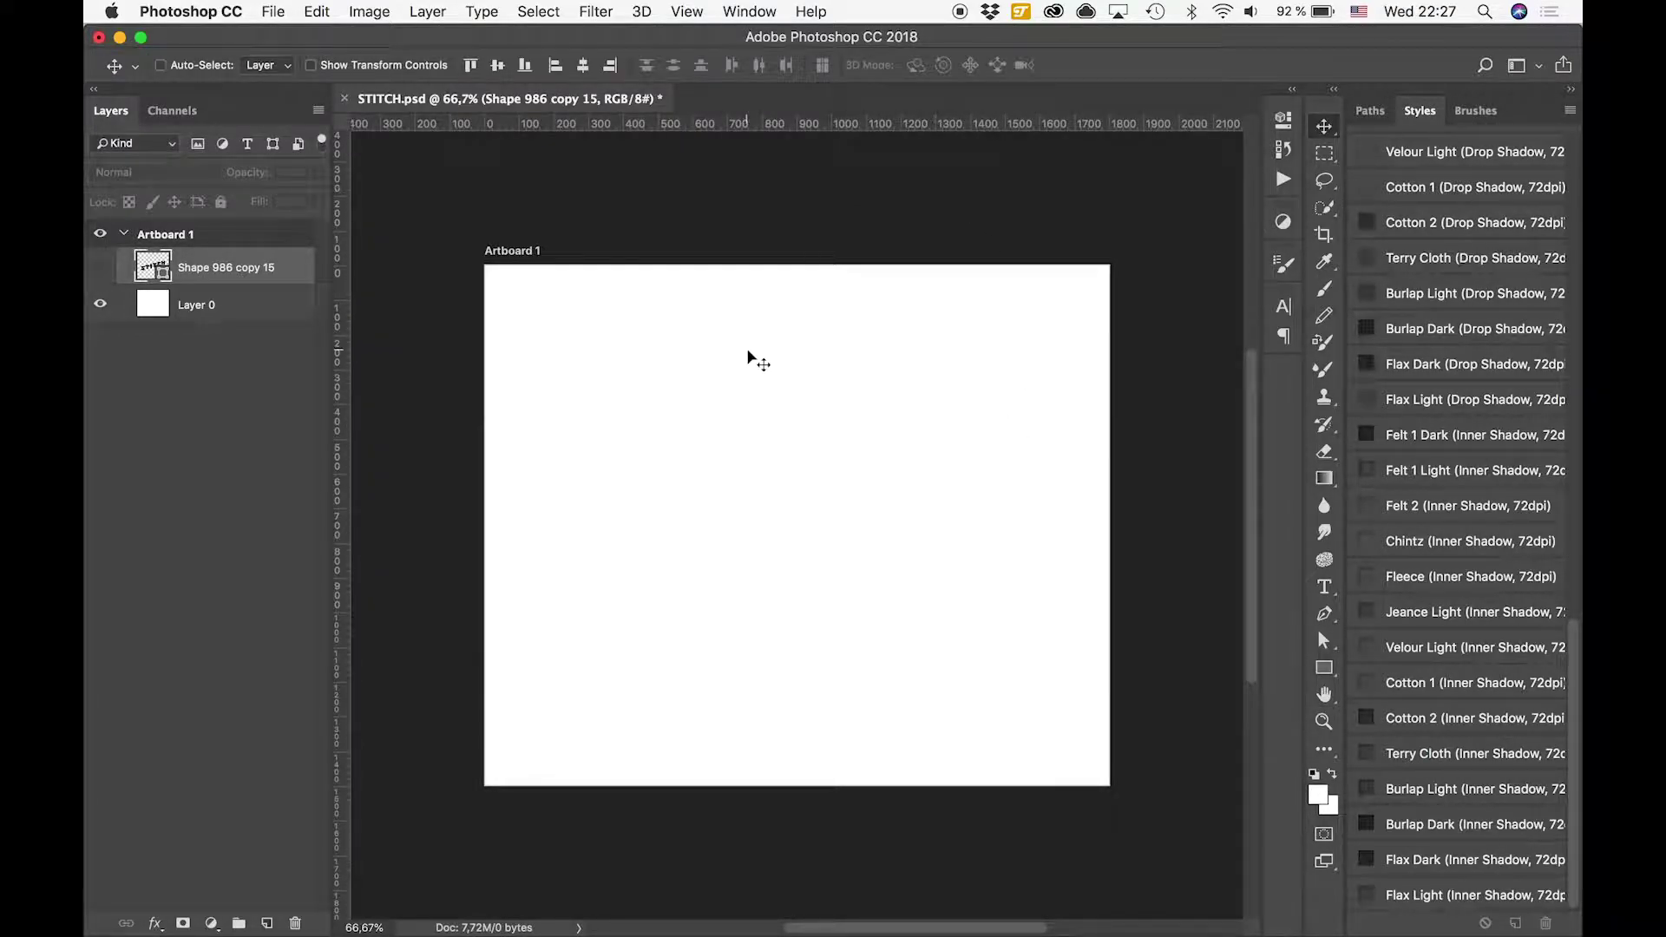
# Open Vectors.psd from the Fabric Kingdom Assets folder in Finder
pyautogui.click(1284, 894)
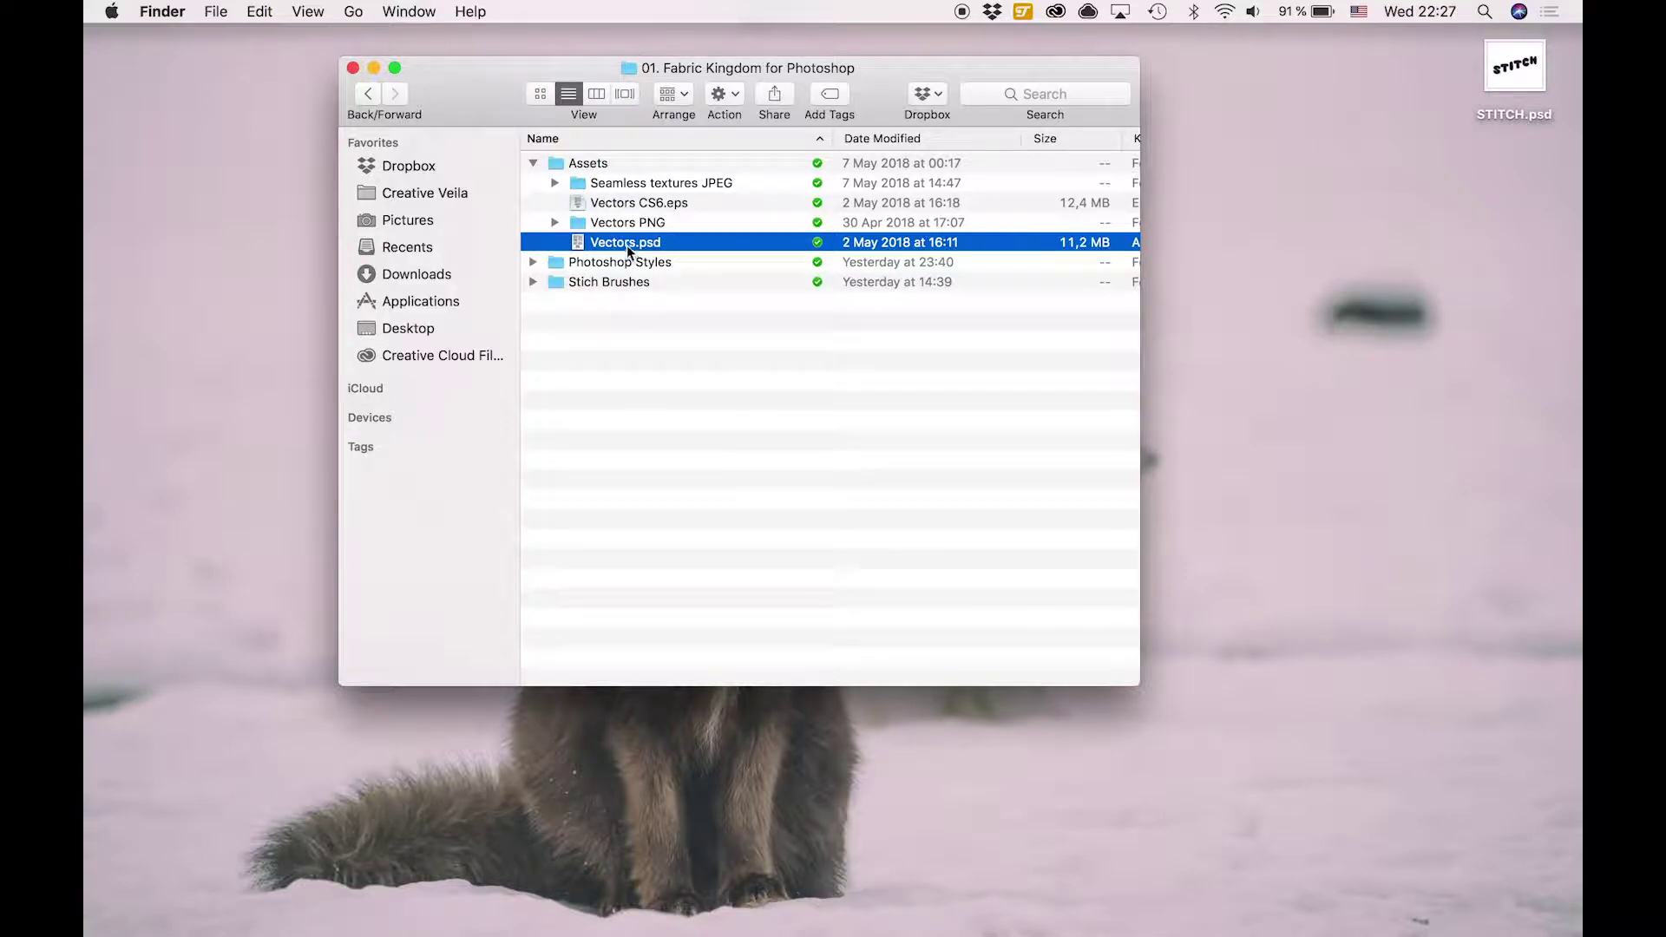
pyautogui.click(585, 162)
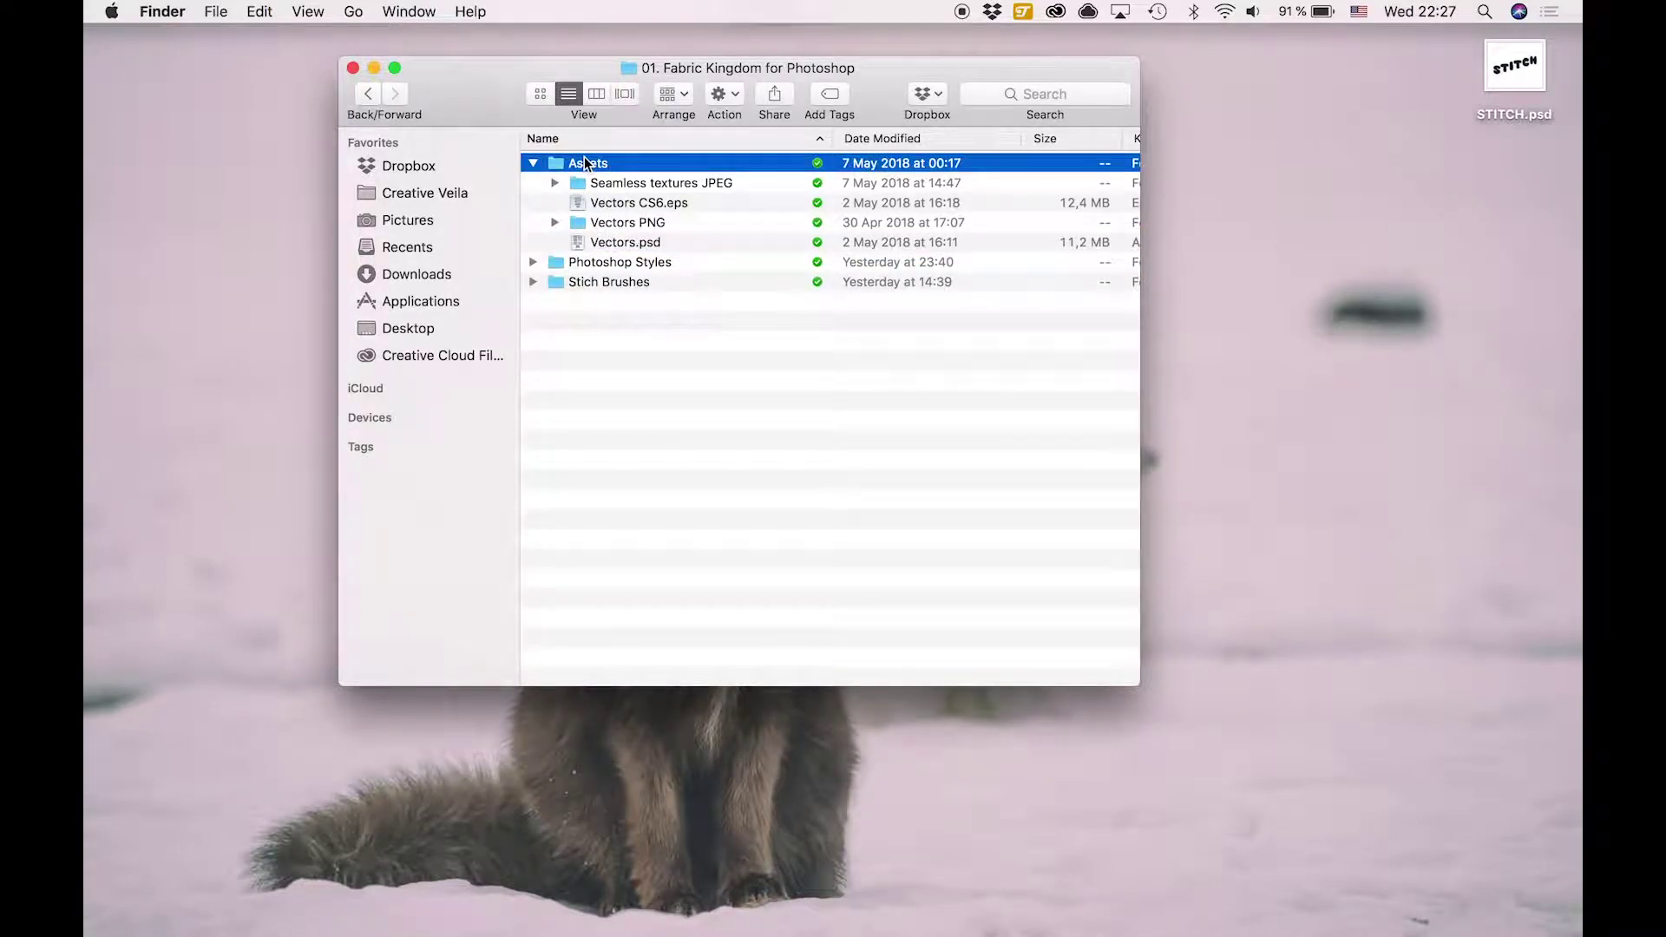
pyautogui.doubleClick(610, 242)
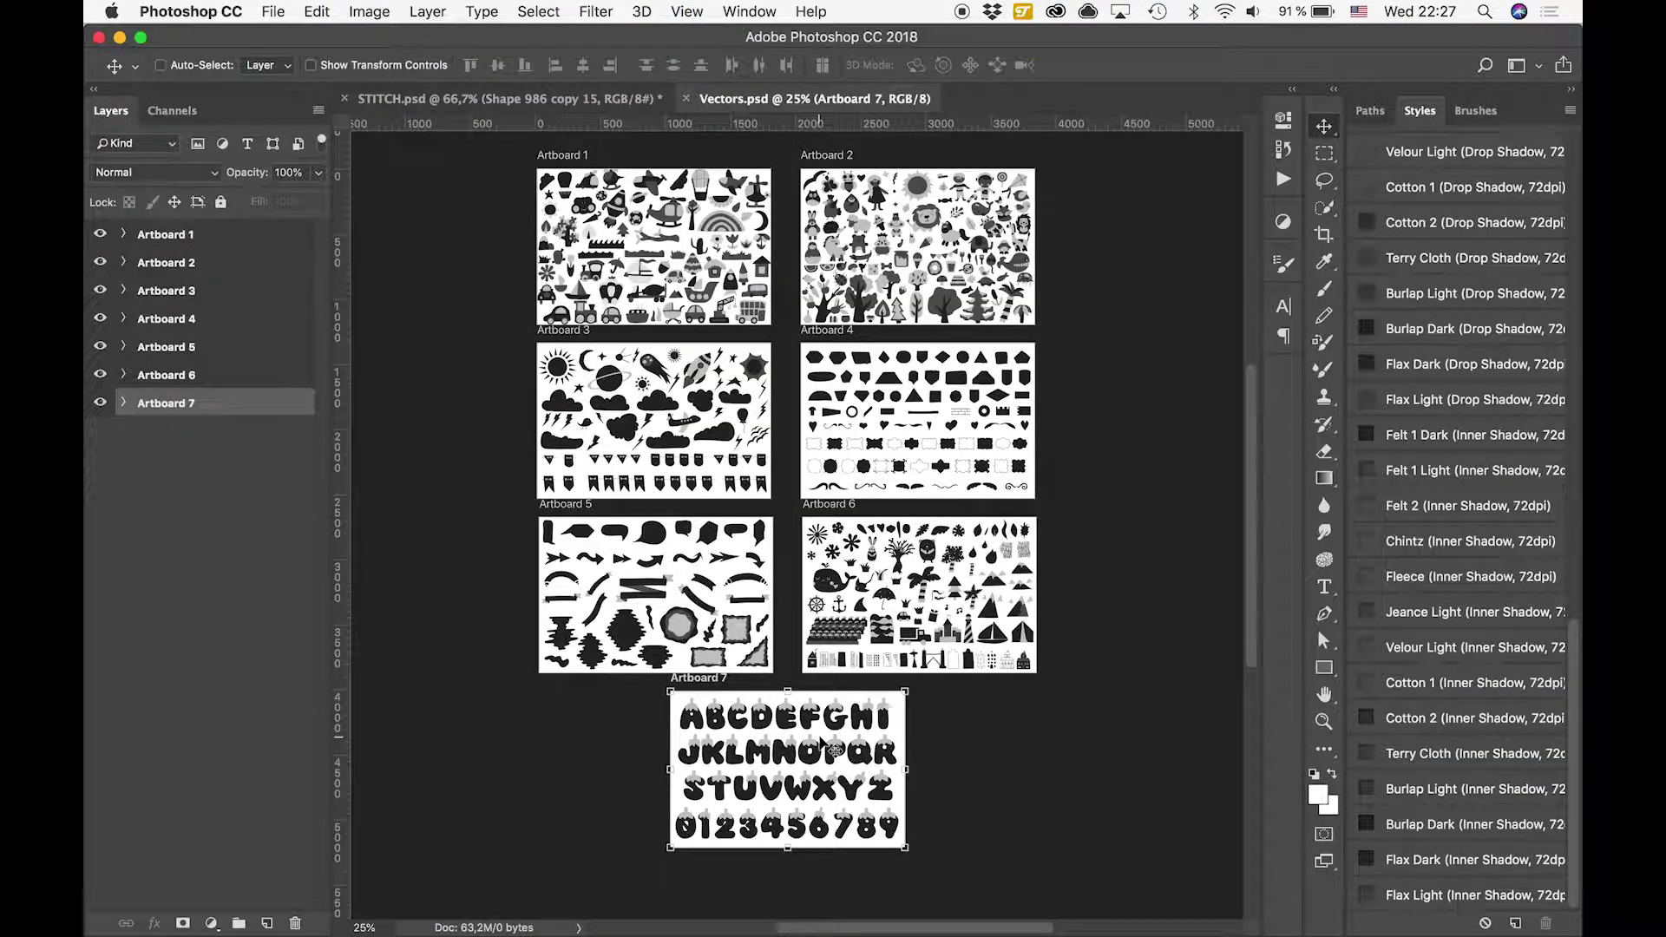
# Copy the S, T and I shapes from Artboard 7 into STITCH.psd, spelling STIT
pyautogui.press('super+plus')
pyautogui.press('super+plus')
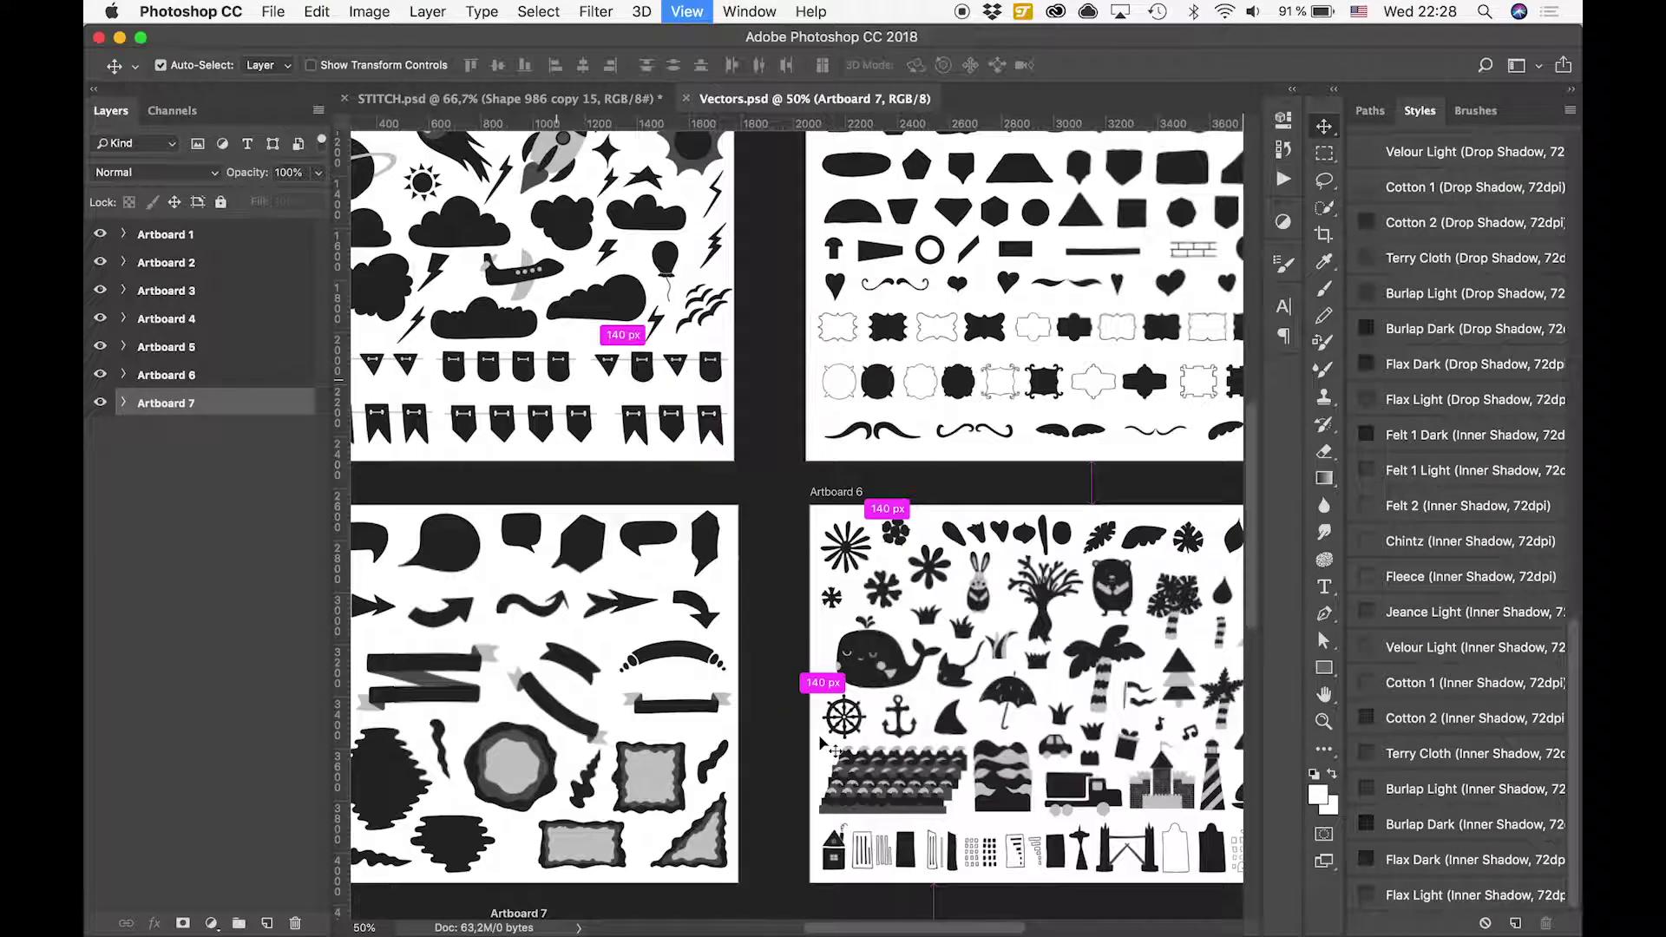
pyautogui.press('super+plus')
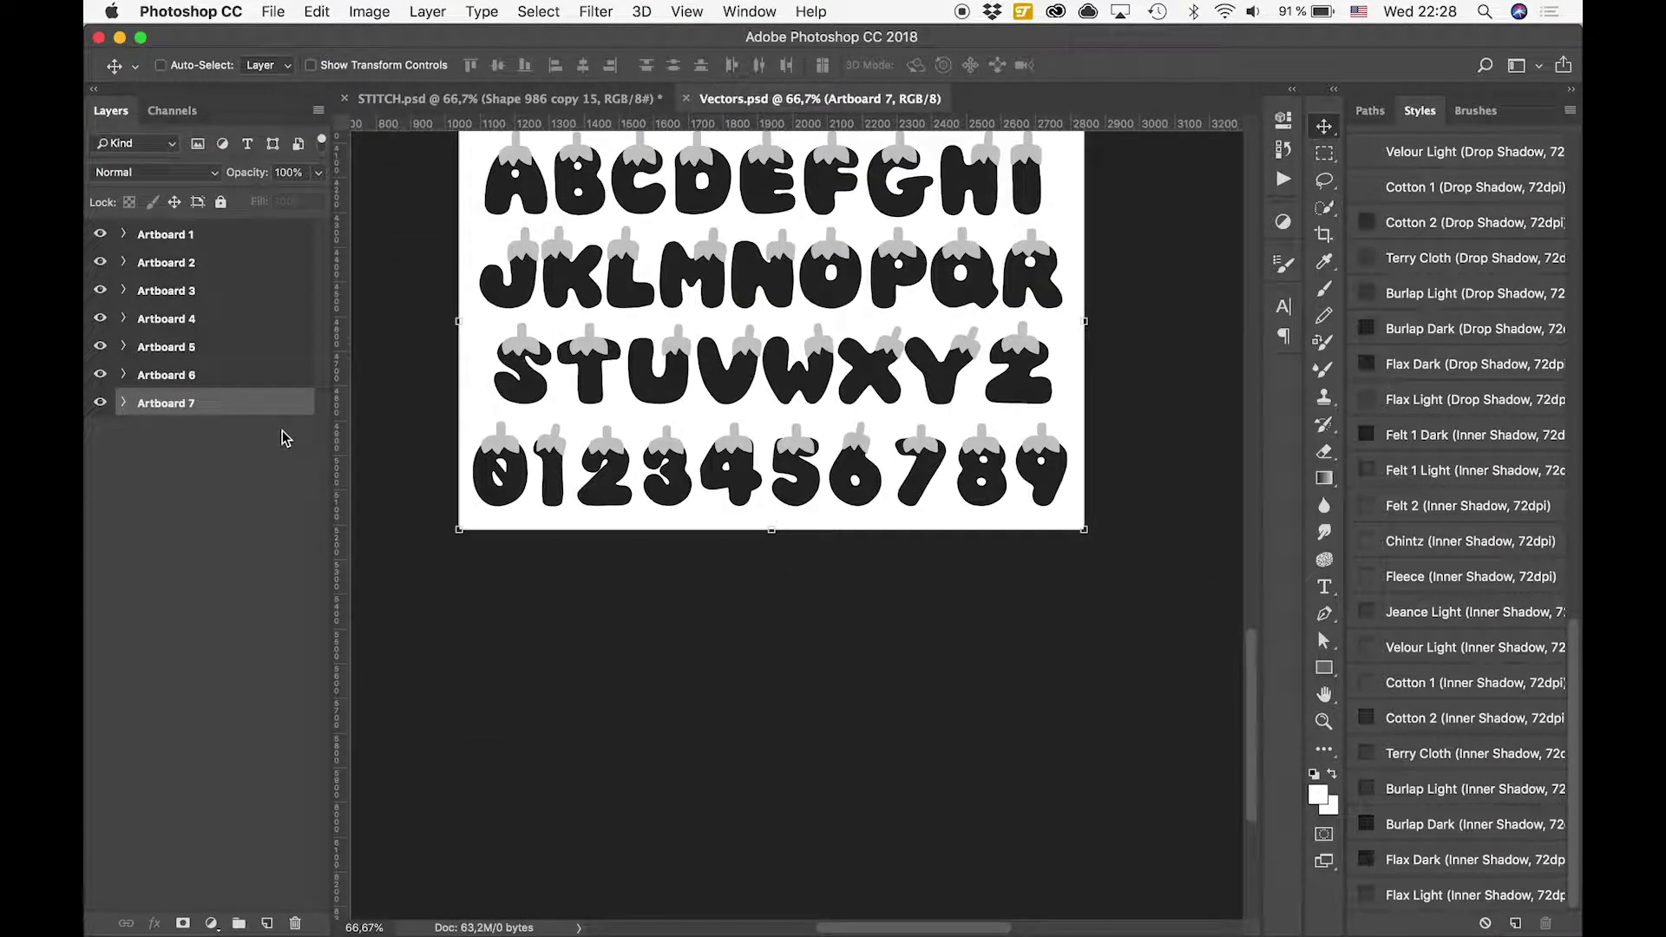
pyautogui.click(123, 403)
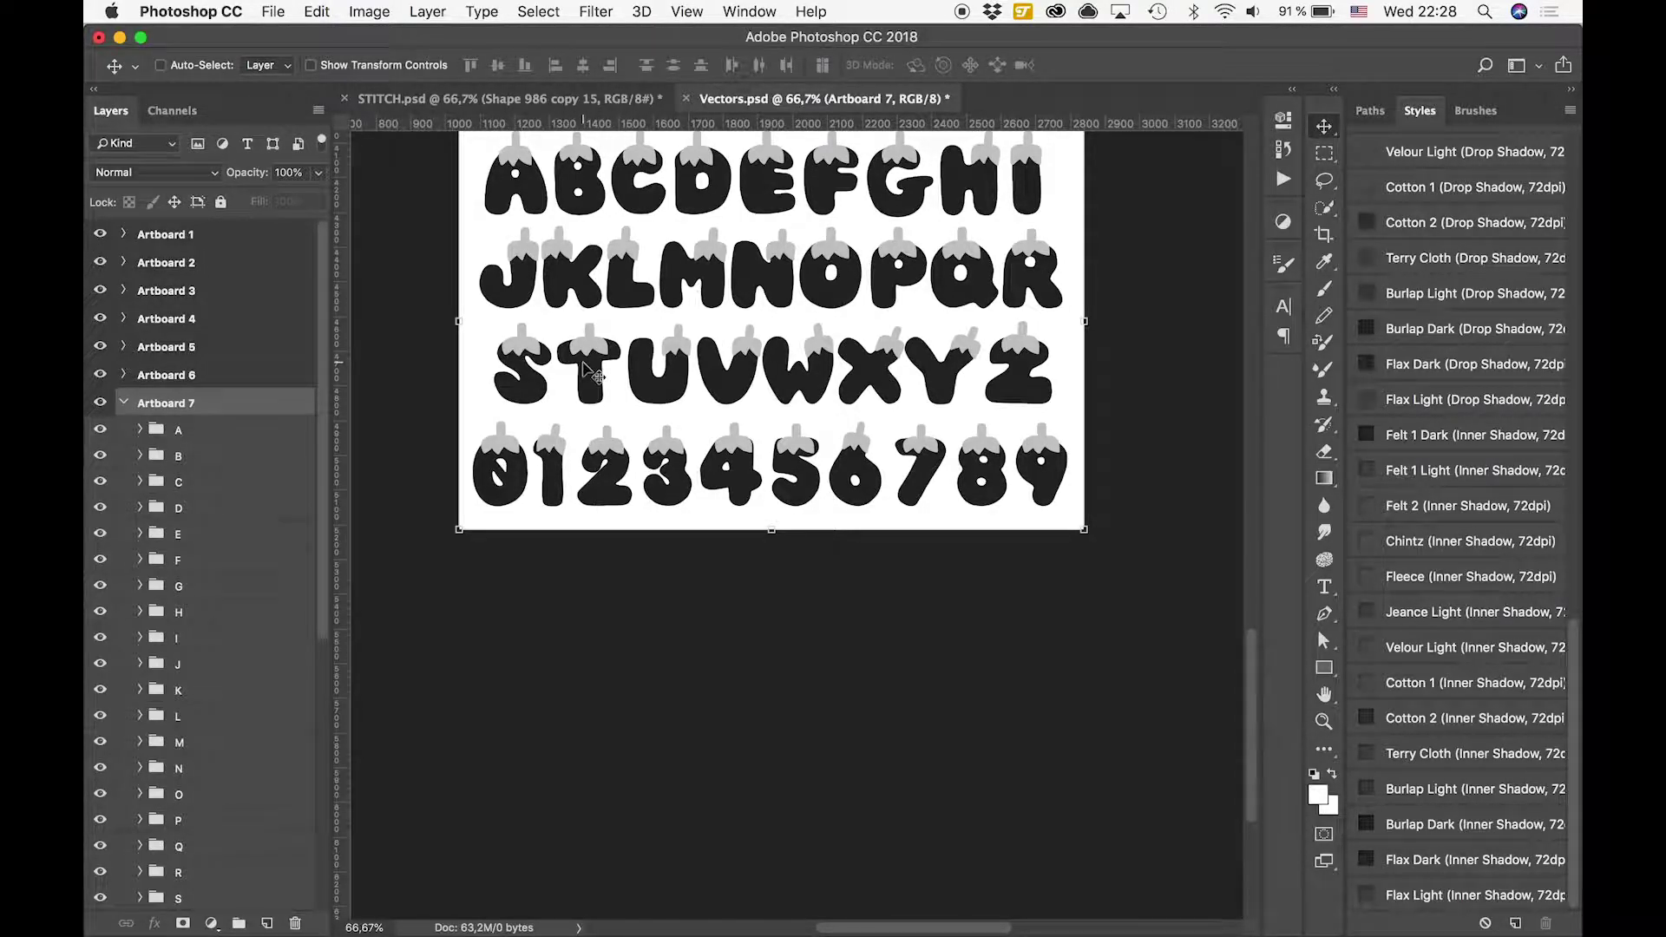
pyautogui.moveTo(543, 382)
pyautogui.mouseDown()
pyautogui.moveTo(518, 100)
pyautogui.moveTo(633, 472)
pyautogui.mouseUp()
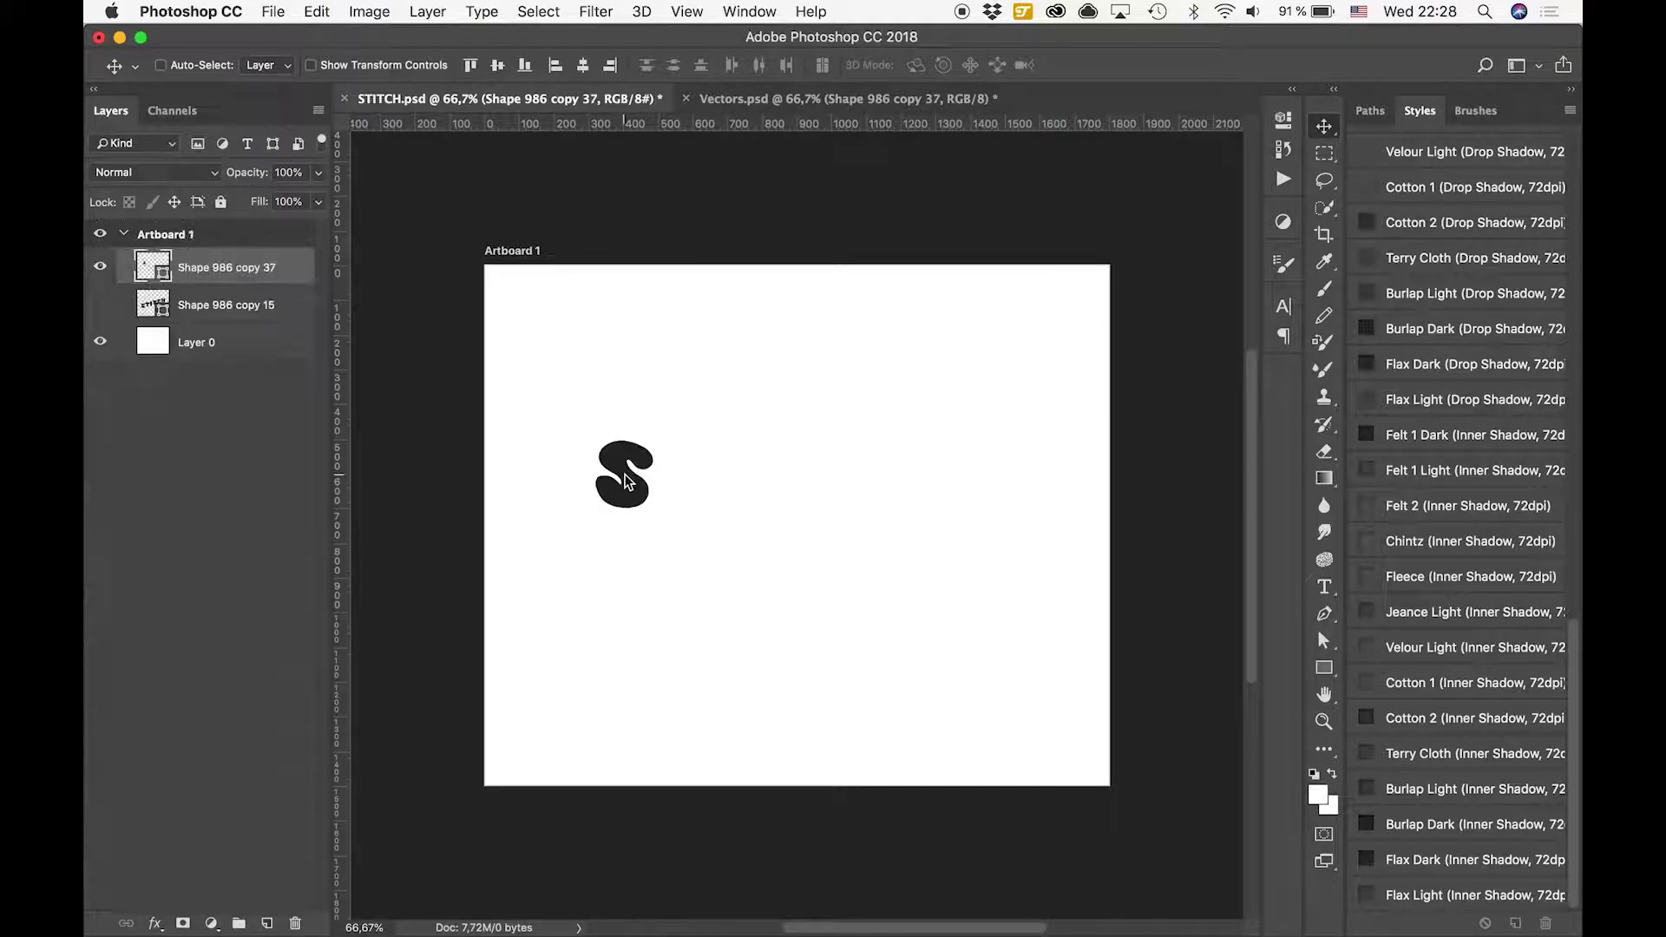
pyautogui.click(861, 101)
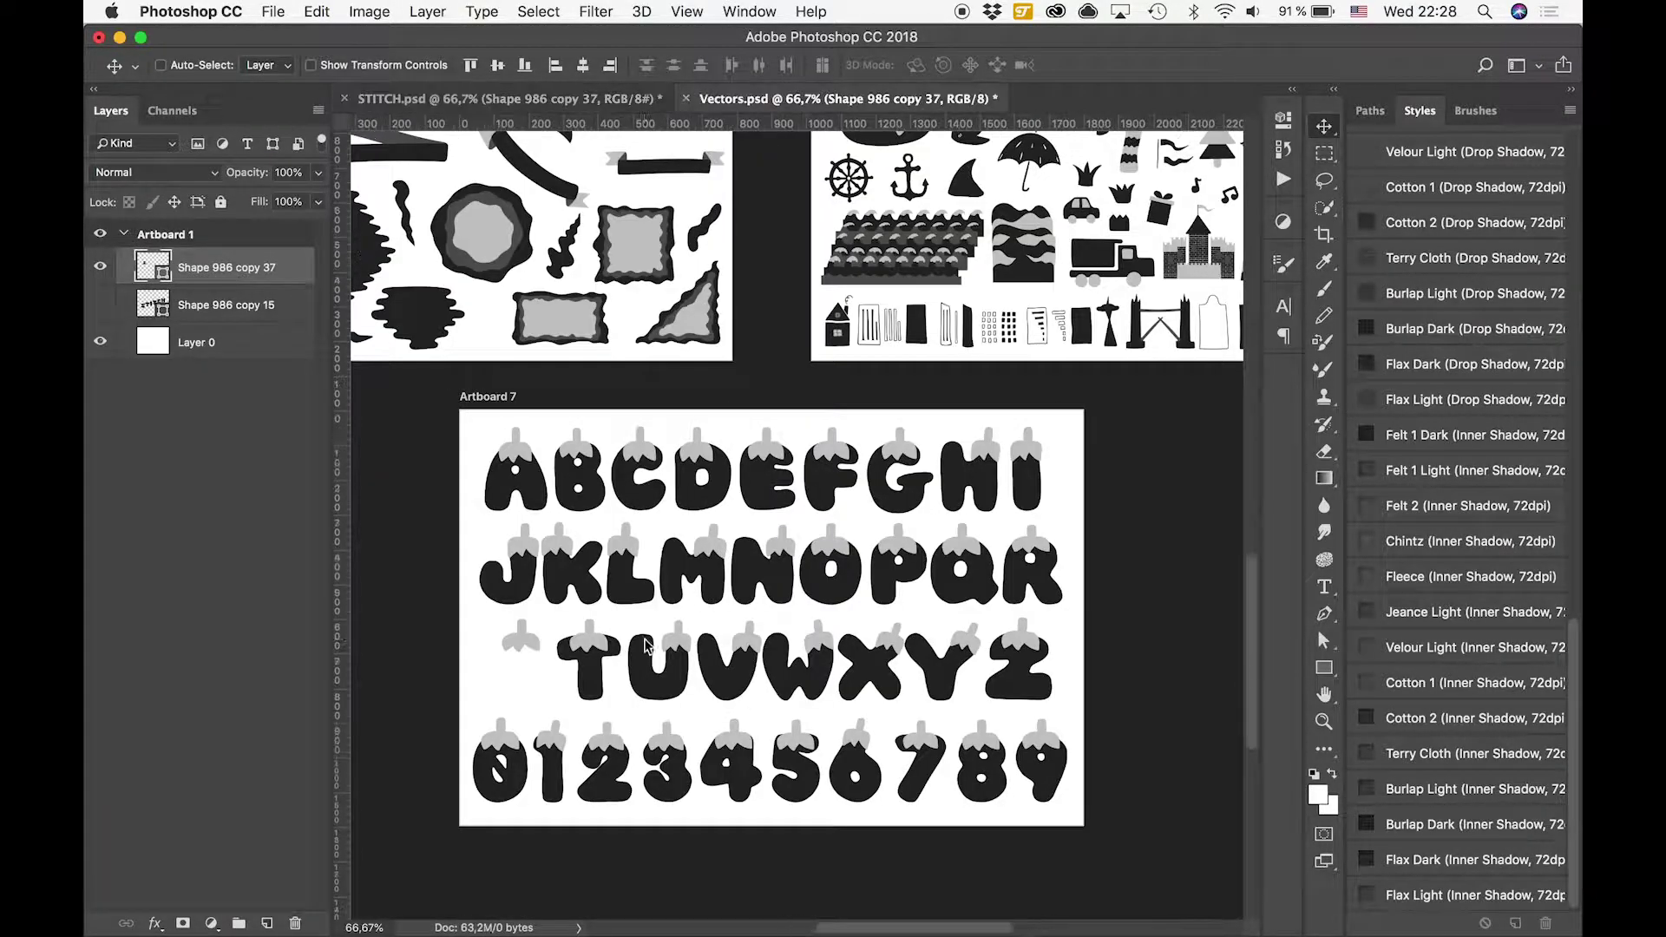
pyautogui.moveTo(592, 686)
pyautogui.mouseDown()
pyautogui.moveTo(518, 196)
pyautogui.moveTo(705, 467)
pyautogui.mouseUp()
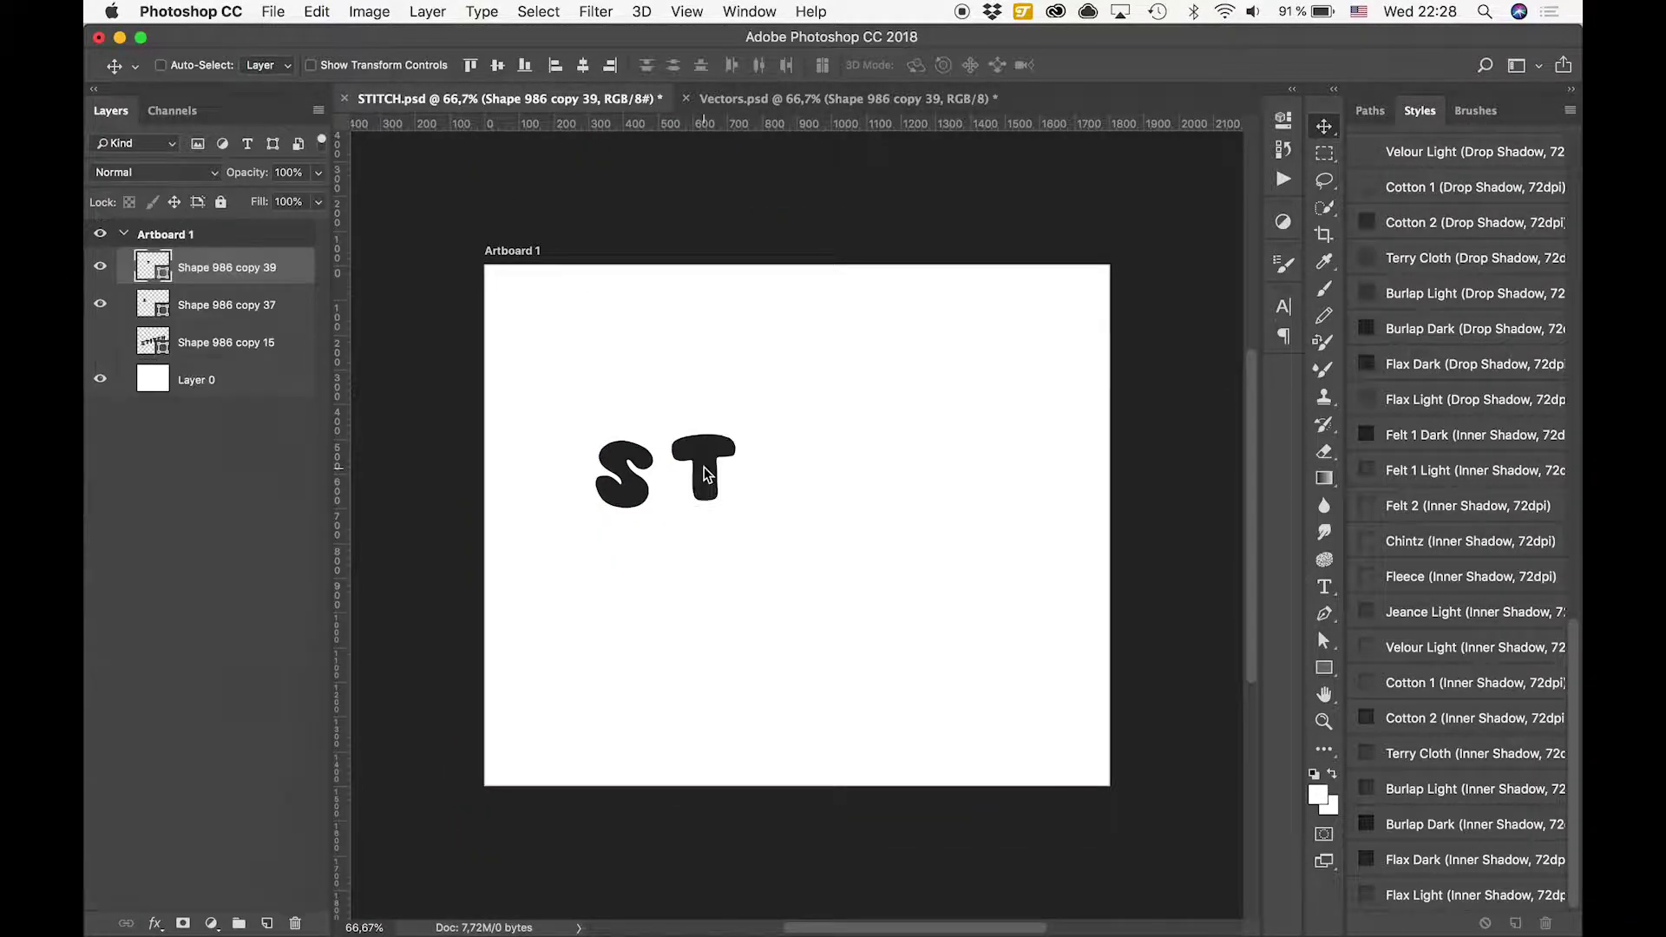
pyautogui.click(819, 101)
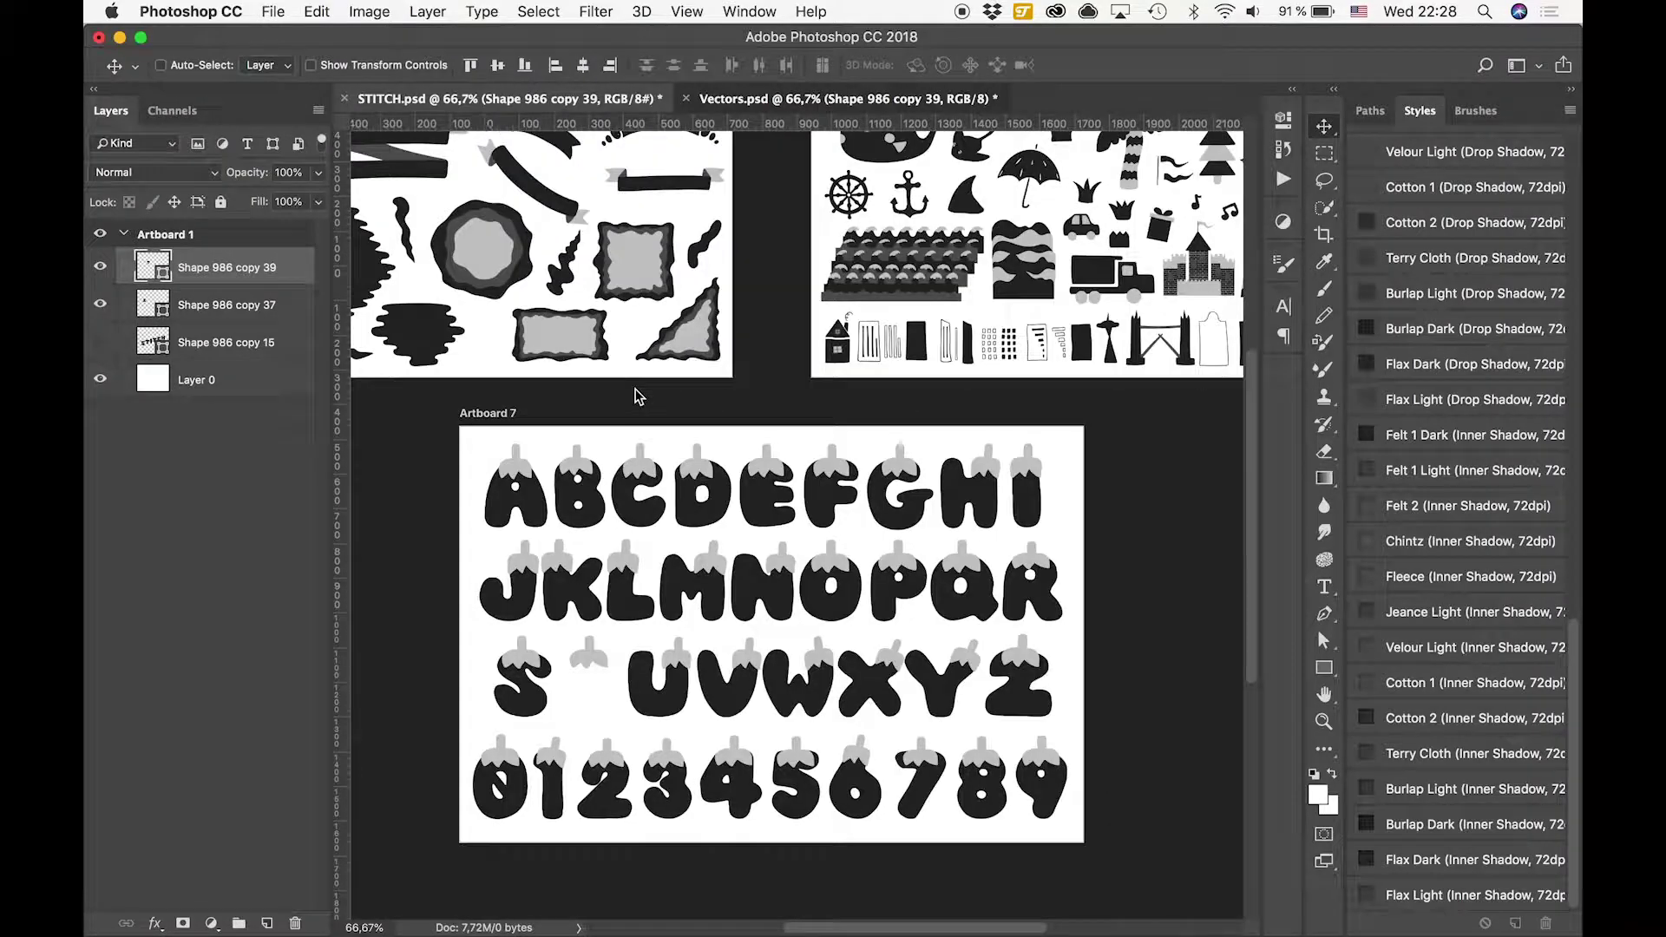
pyautogui.keyDown('ctrl'); pyautogui.click(1030, 508); pyautogui.keyUp('ctrl')
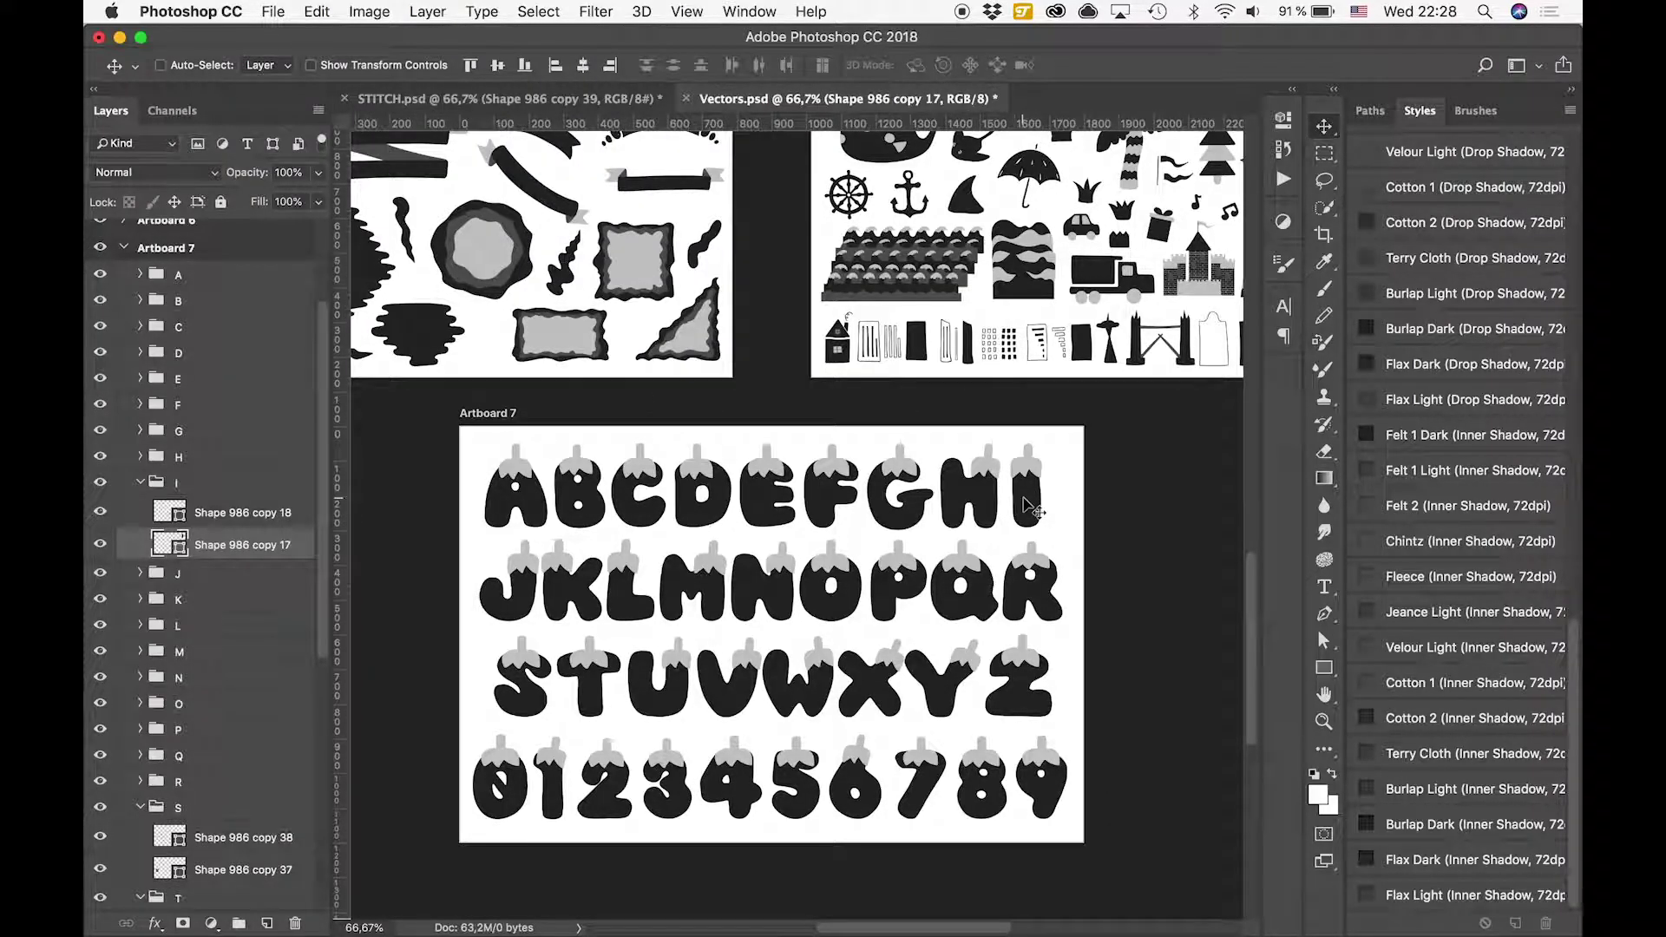
pyautogui.moveTo(1031, 508); pyautogui.dragTo(633, 98)
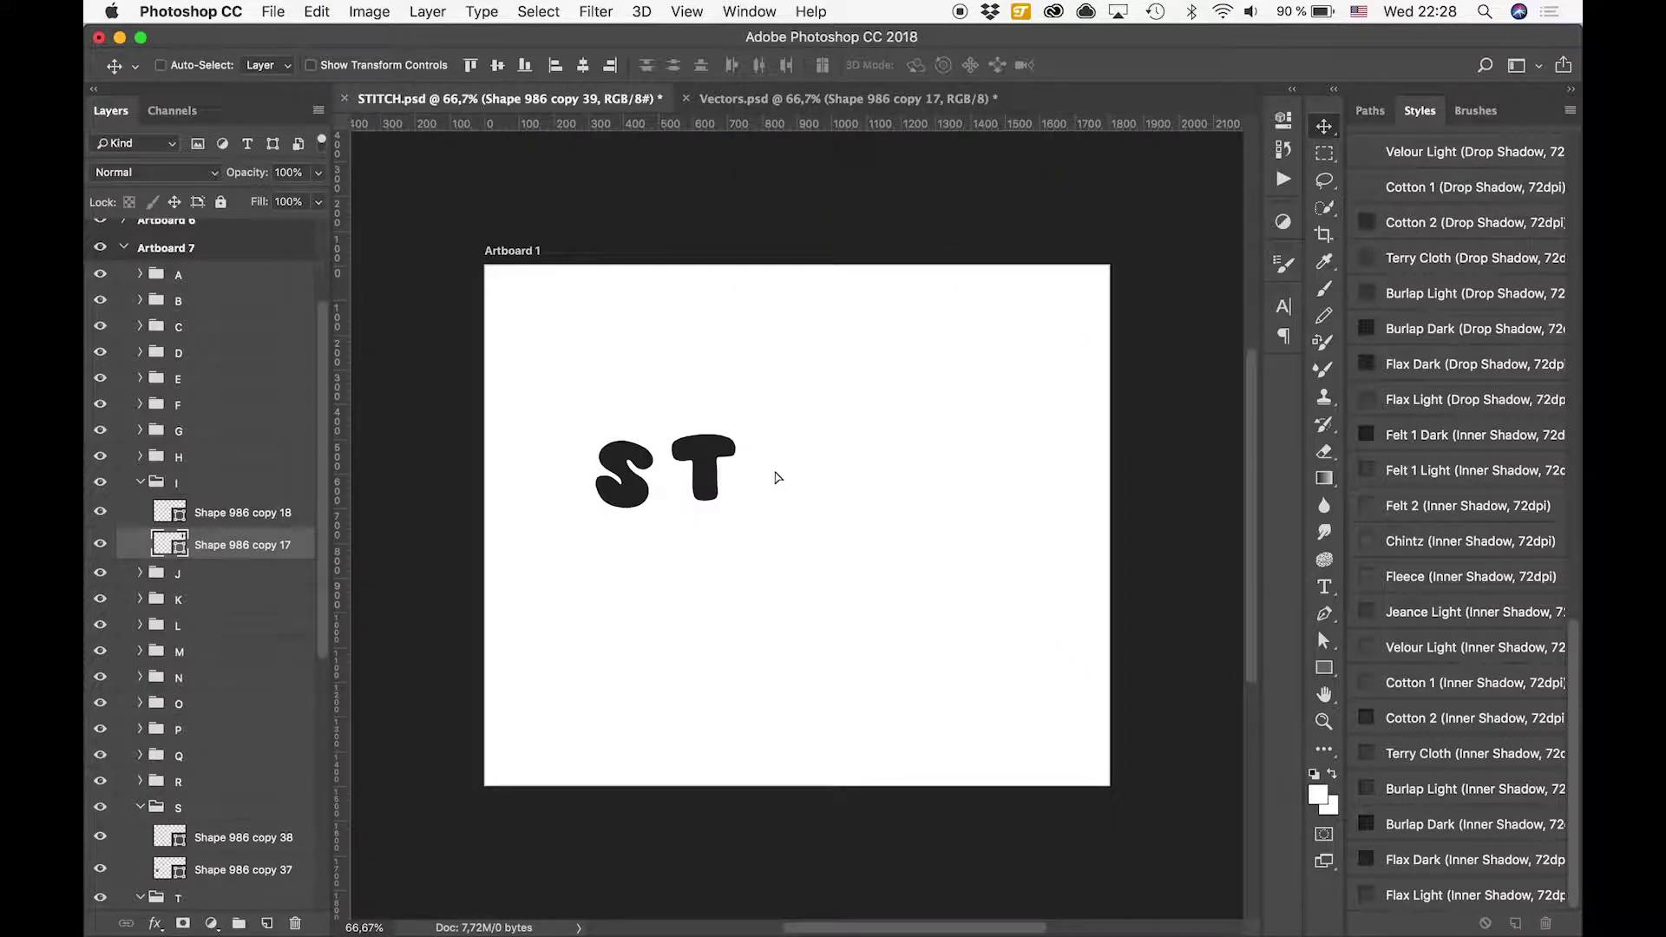
pyautogui.moveTo(778, 477); pyautogui.dragTo(843, 466)
# Bring the C and H letter shapes over and place them after STIT
pyautogui.click(833, 98)
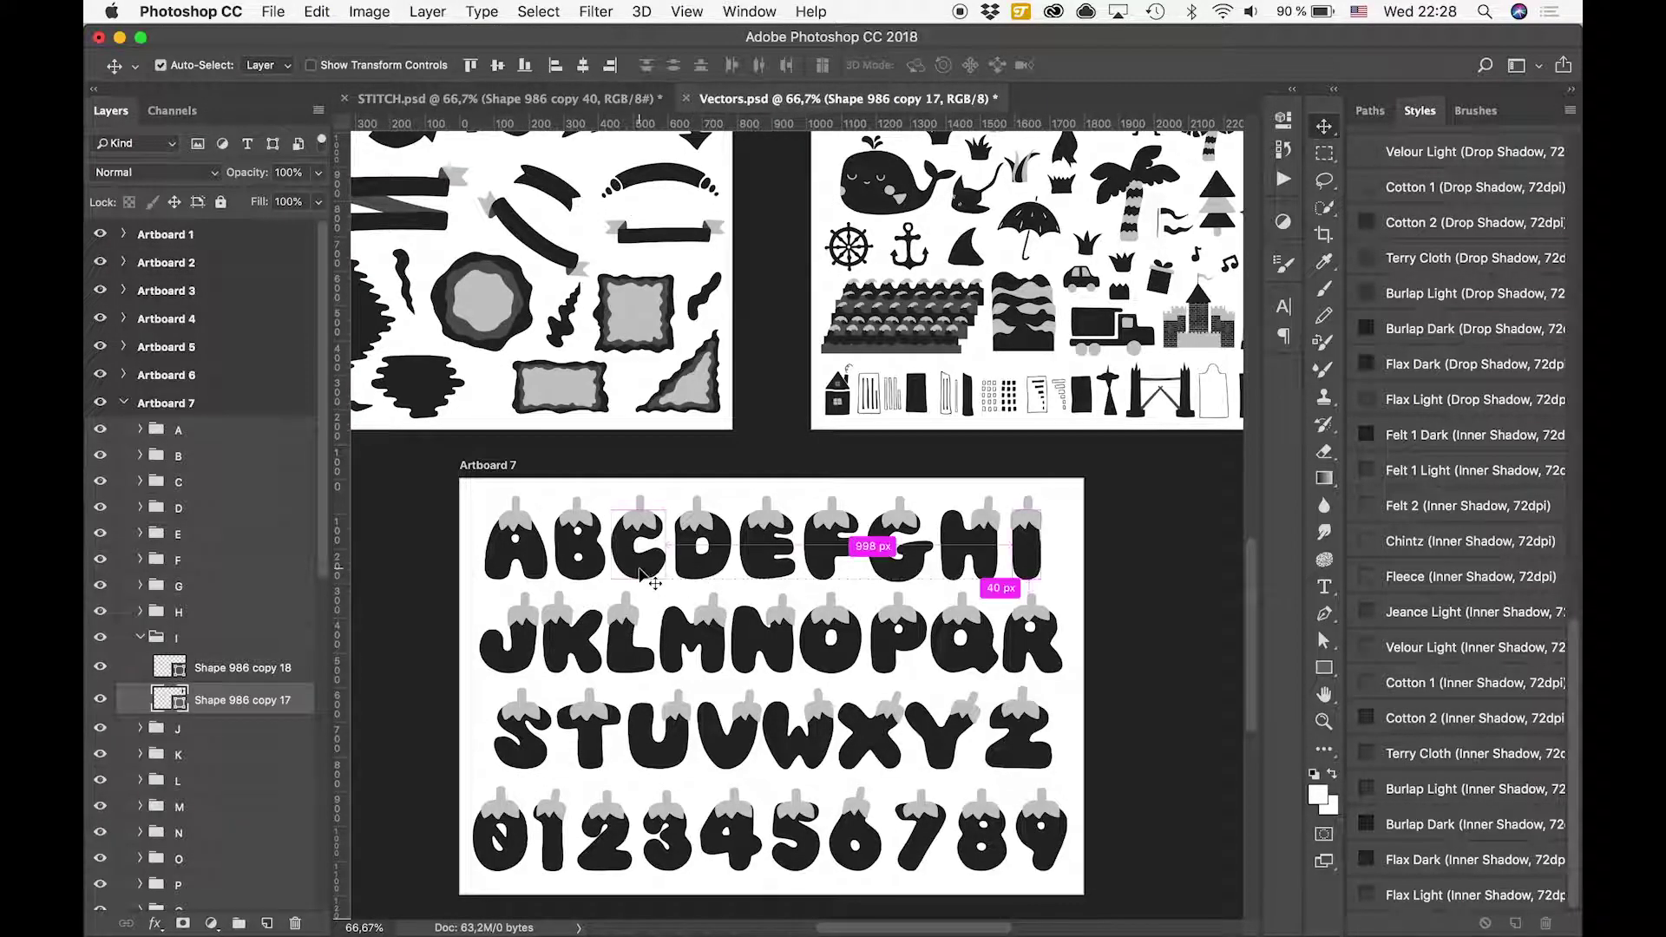
pyautogui.keyDown('super'); pyautogui.click(649, 572); pyautogui.keyUp('super')
pyautogui.moveTo(515, 330); pyautogui.dragTo(443, 100)
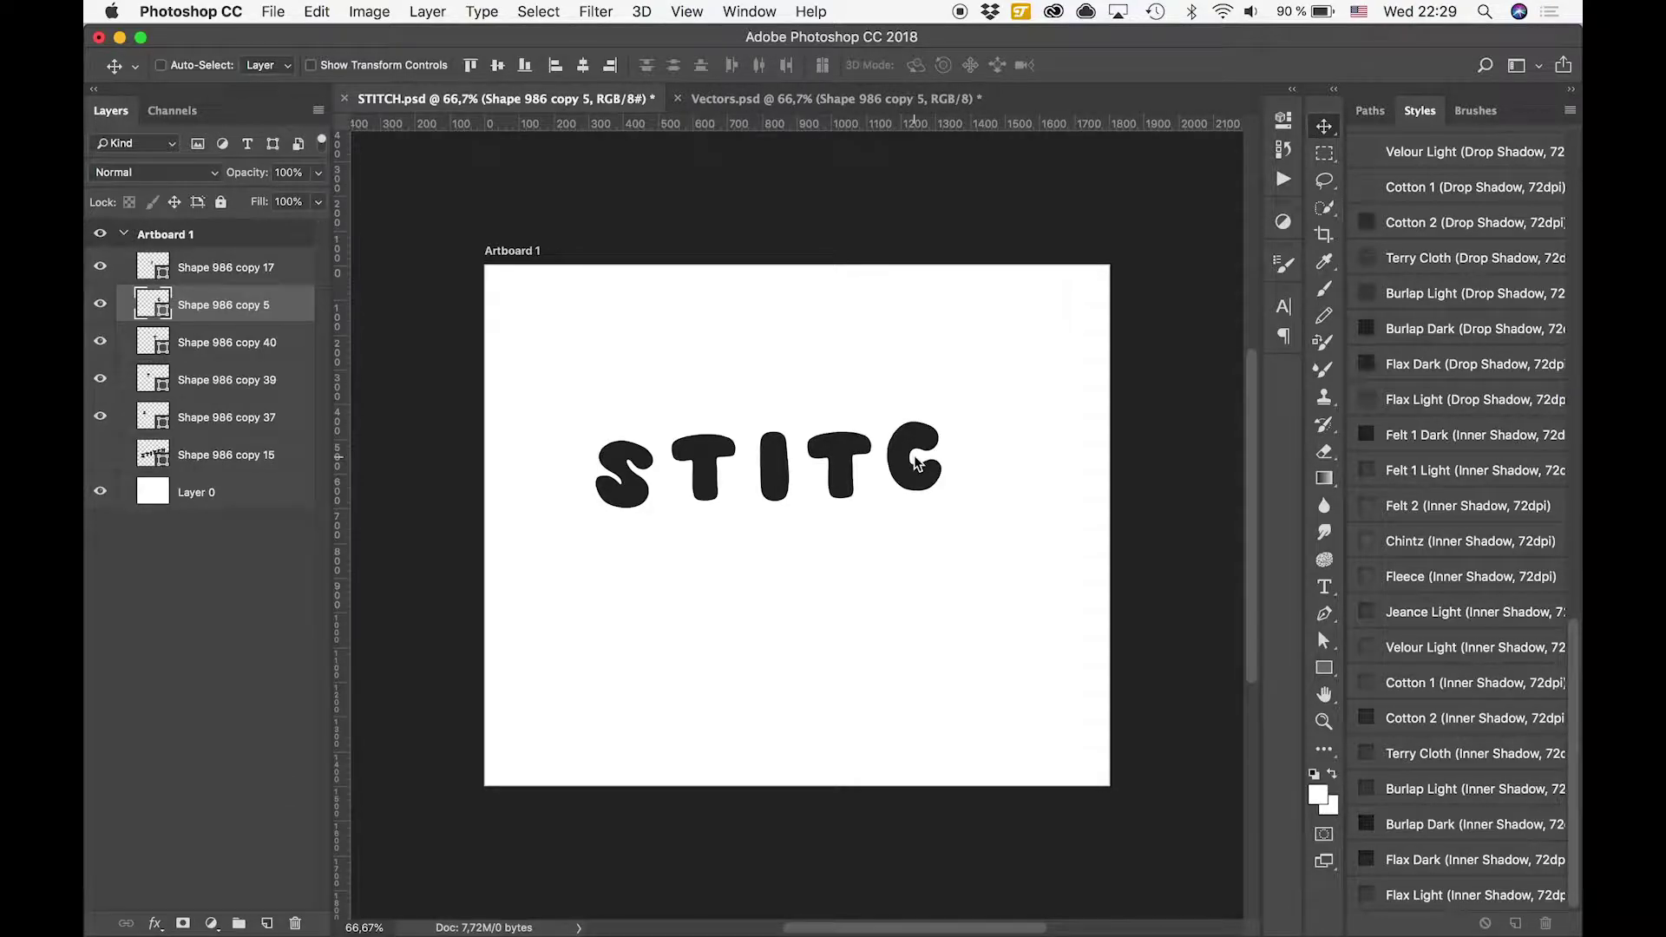
pyautogui.moveTo(914, 462); pyautogui.dragTo(920, 464)
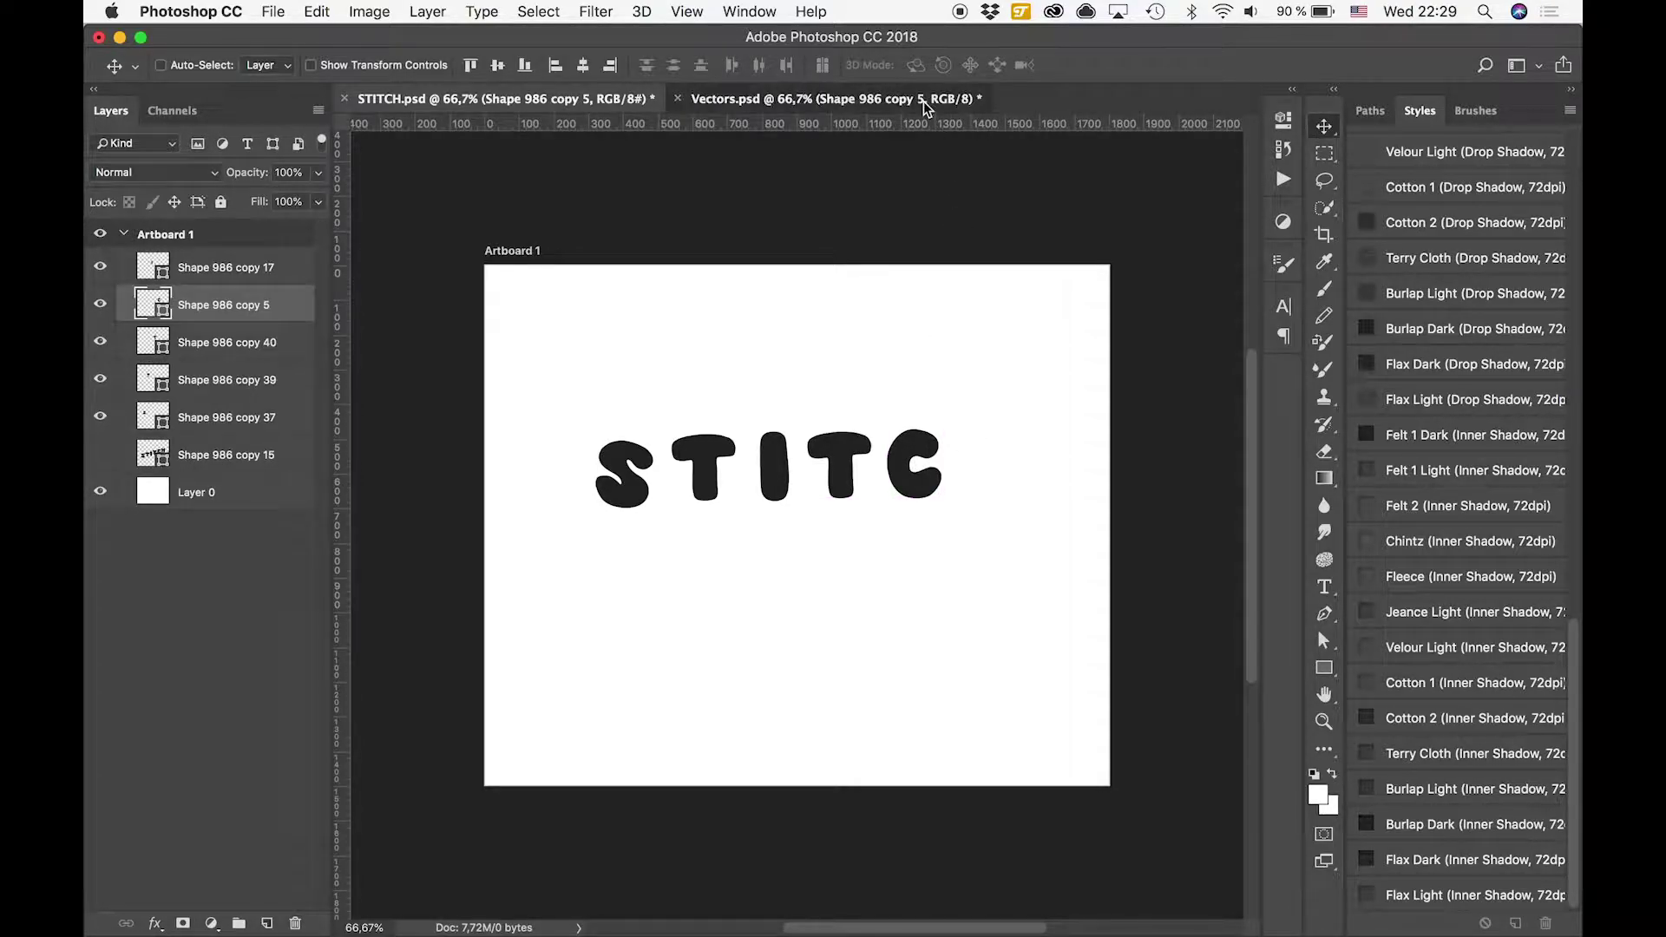
pyautogui.hotkey('ctrl', 'Tab')
pyautogui.keyDown('super'); pyautogui.click(955, 580); pyautogui.keyUp('super')
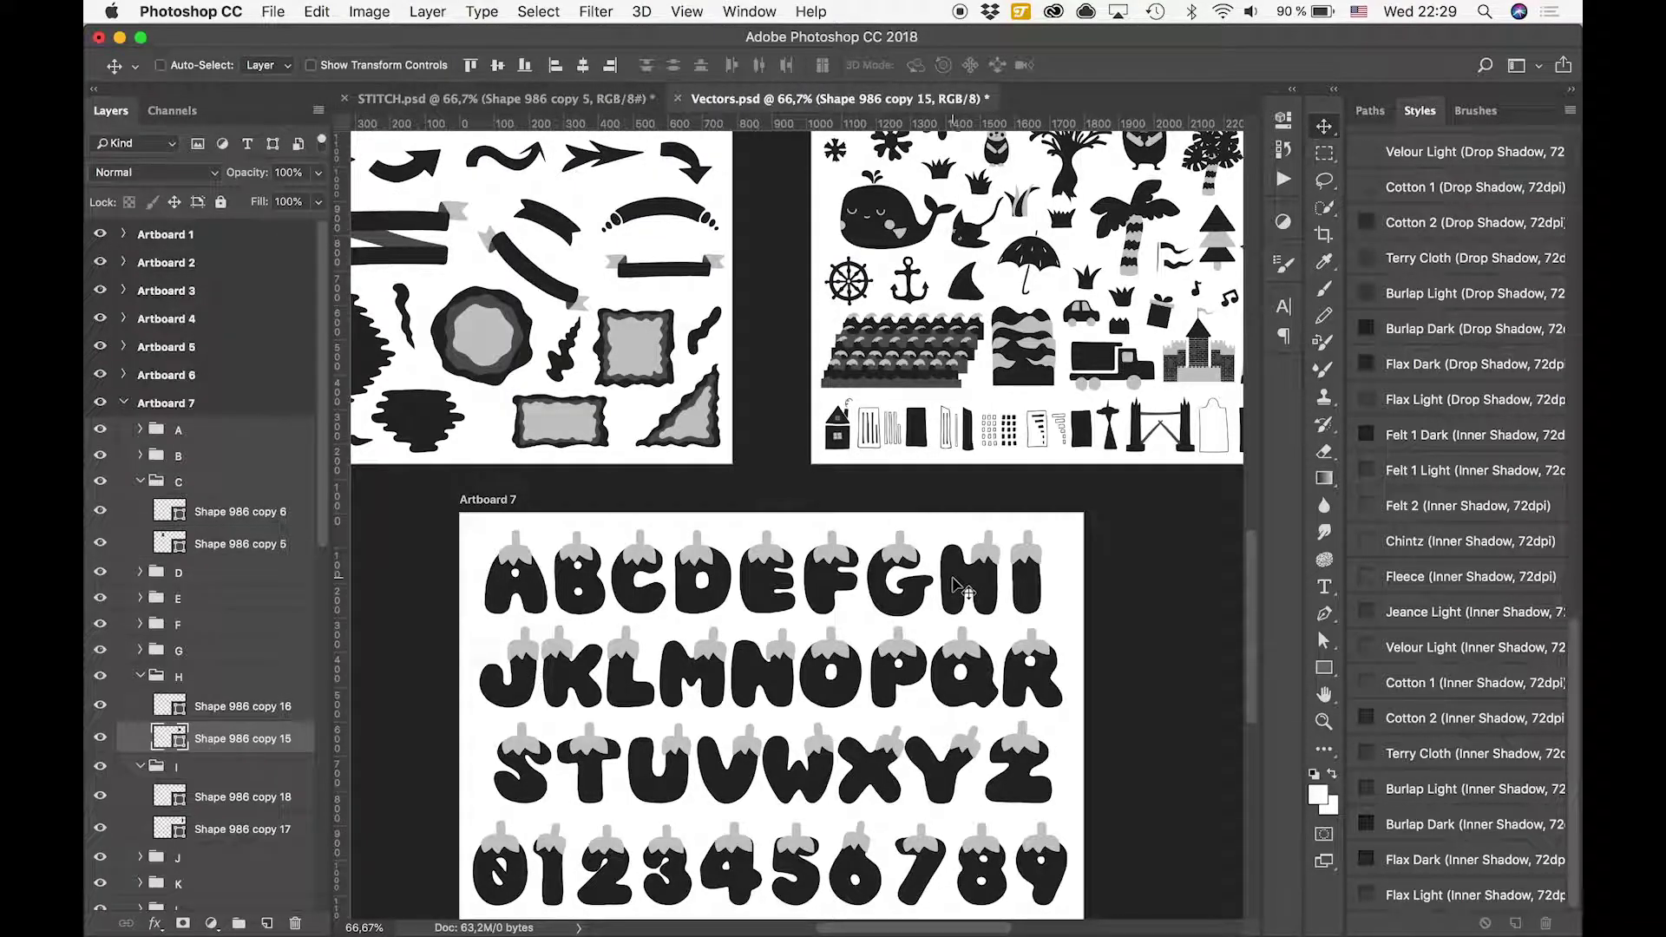
pyautogui.moveTo(955, 580)
pyautogui.mouseDown()
pyautogui.moveTo(975, 427)
pyautogui.moveTo(997, 463)
pyautogui.mouseUp()
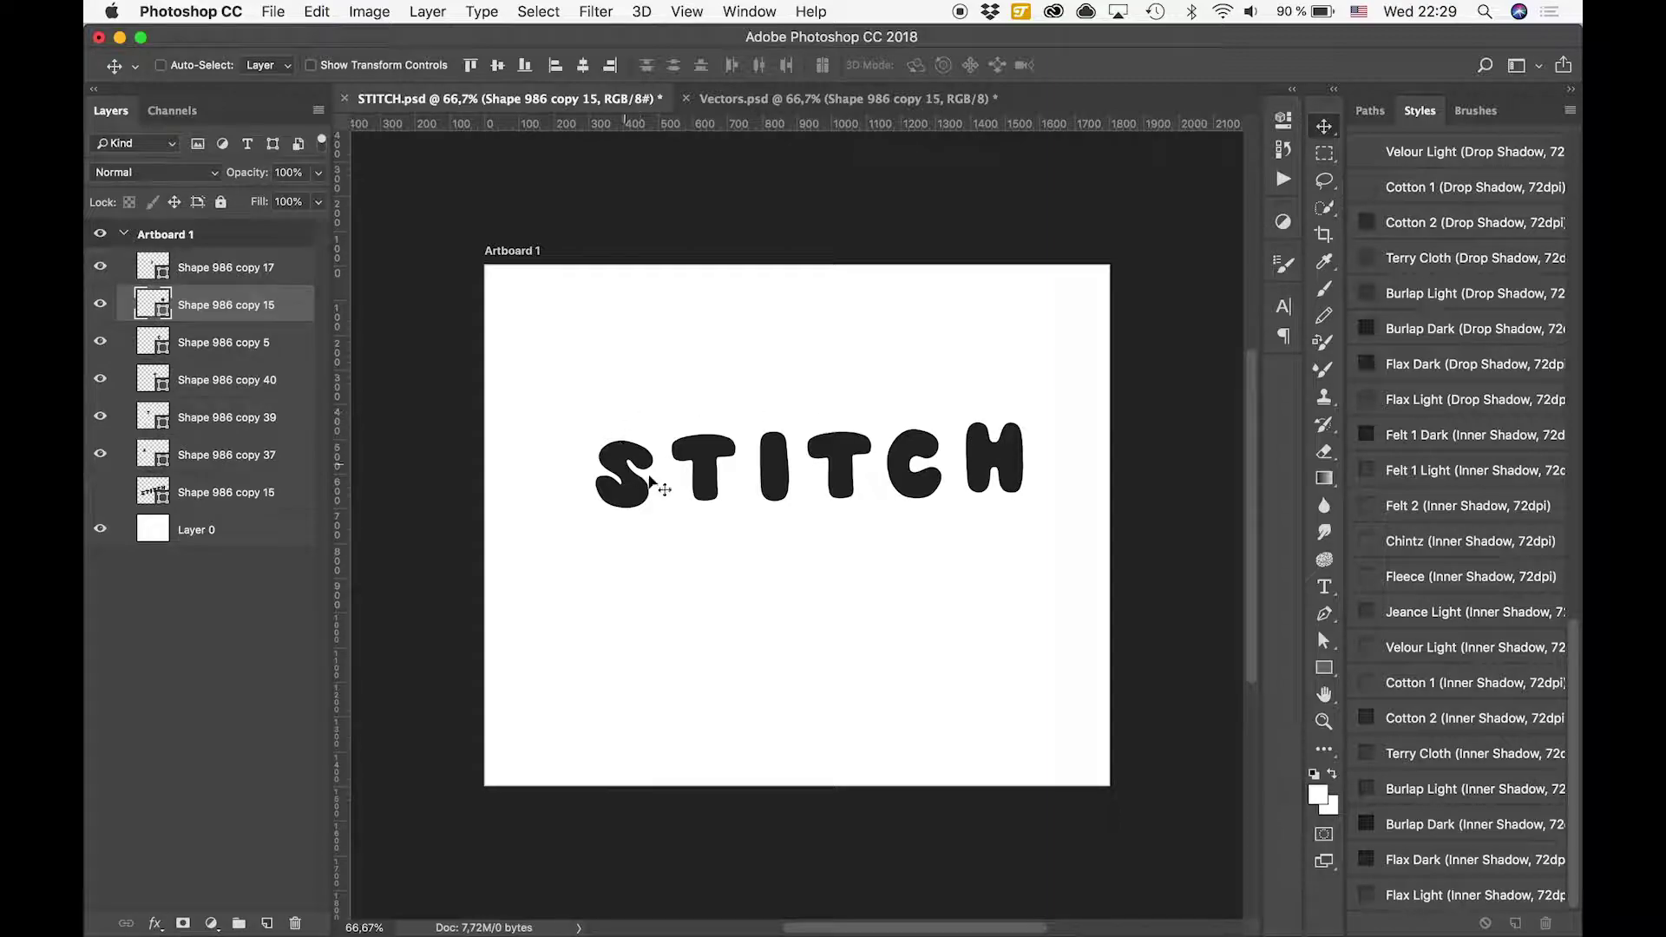
pyautogui.click(245, 458)
# Group the six letter layers as Group 1, hide it, and select the warped STITCH layer
pyautogui.keyDown('shift'); pyautogui.click(213, 278); pyautogui.keyUp('shift')
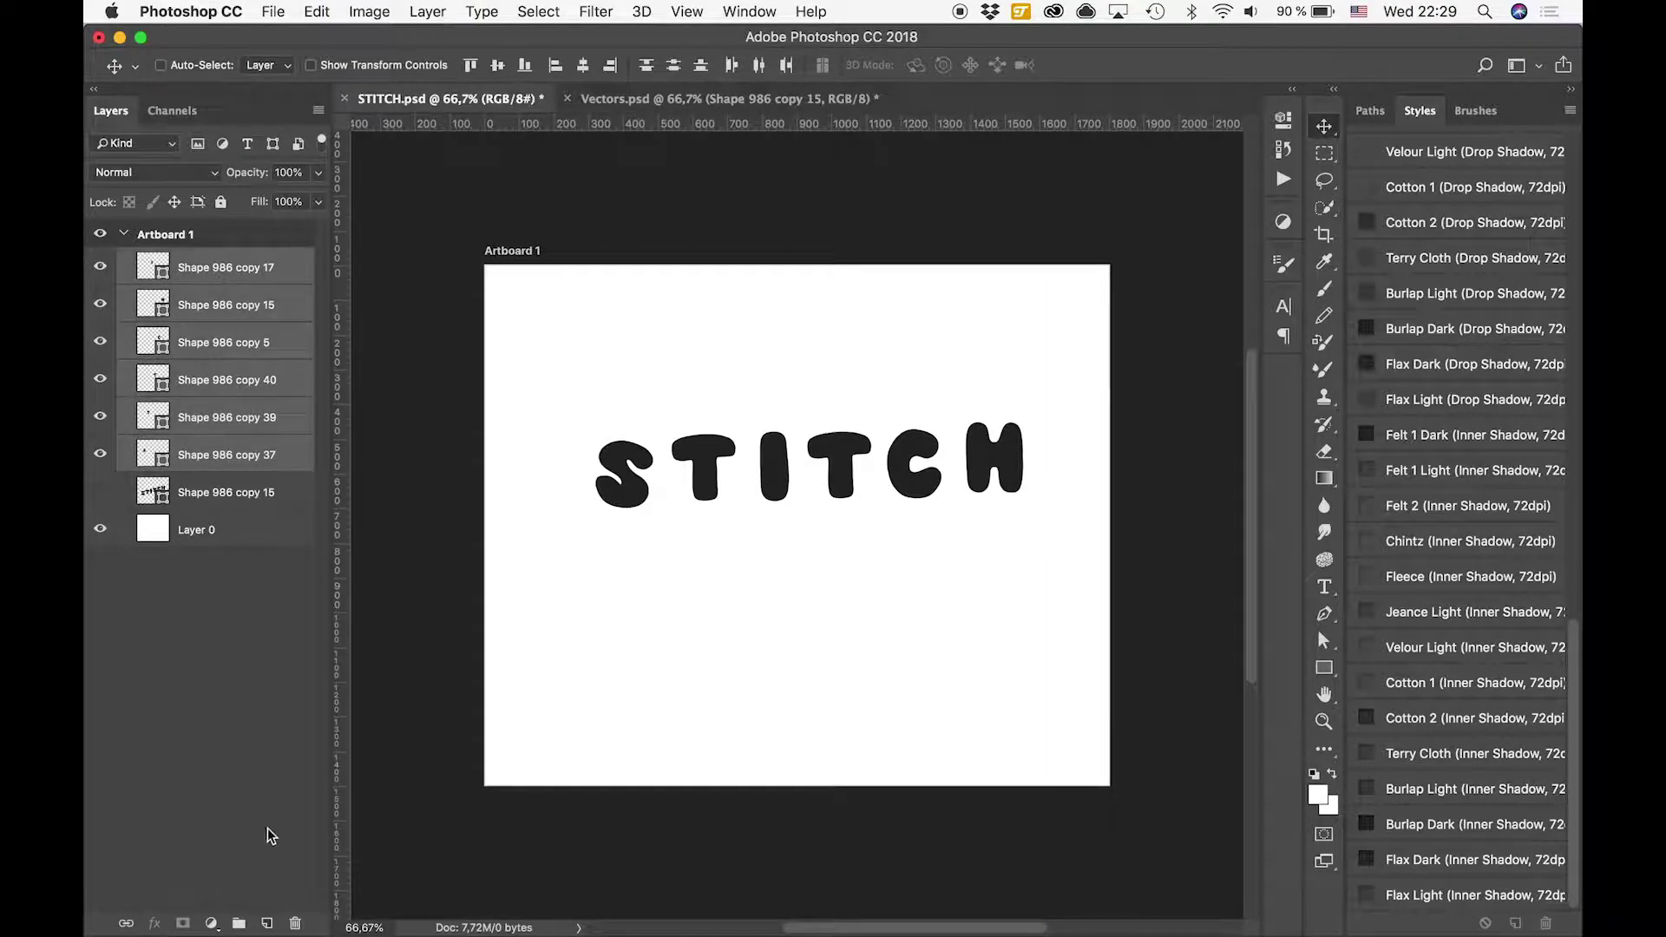
pyautogui.click(240, 927)
pyautogui.click(100, 261)
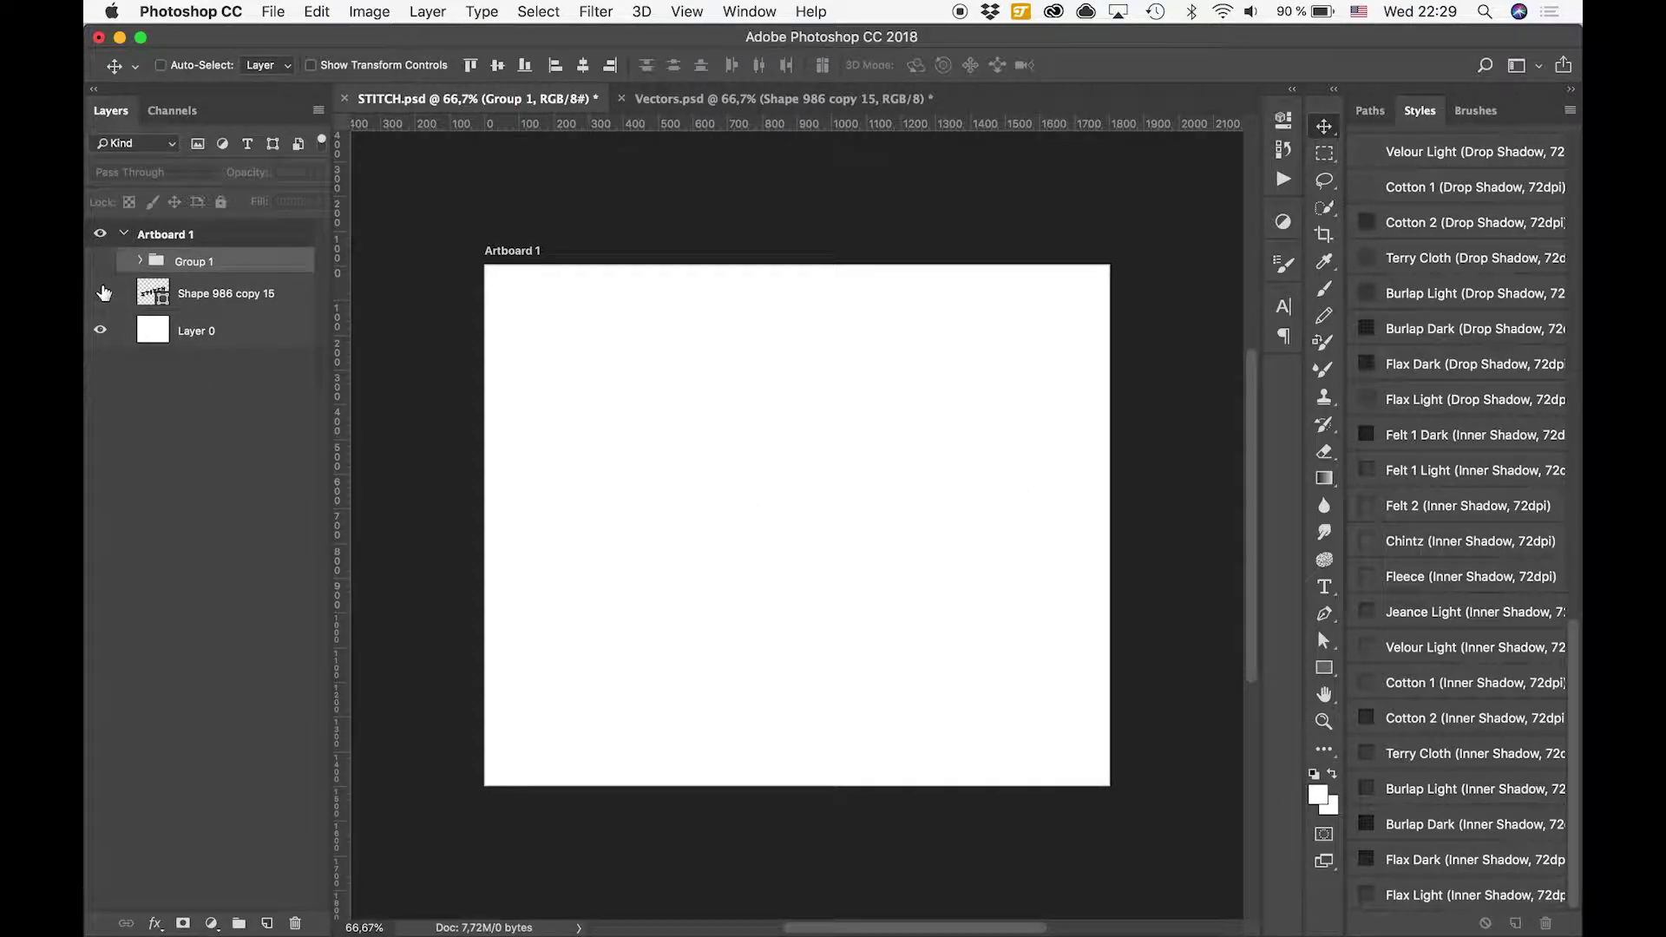
pyautogui.click(100, 295)
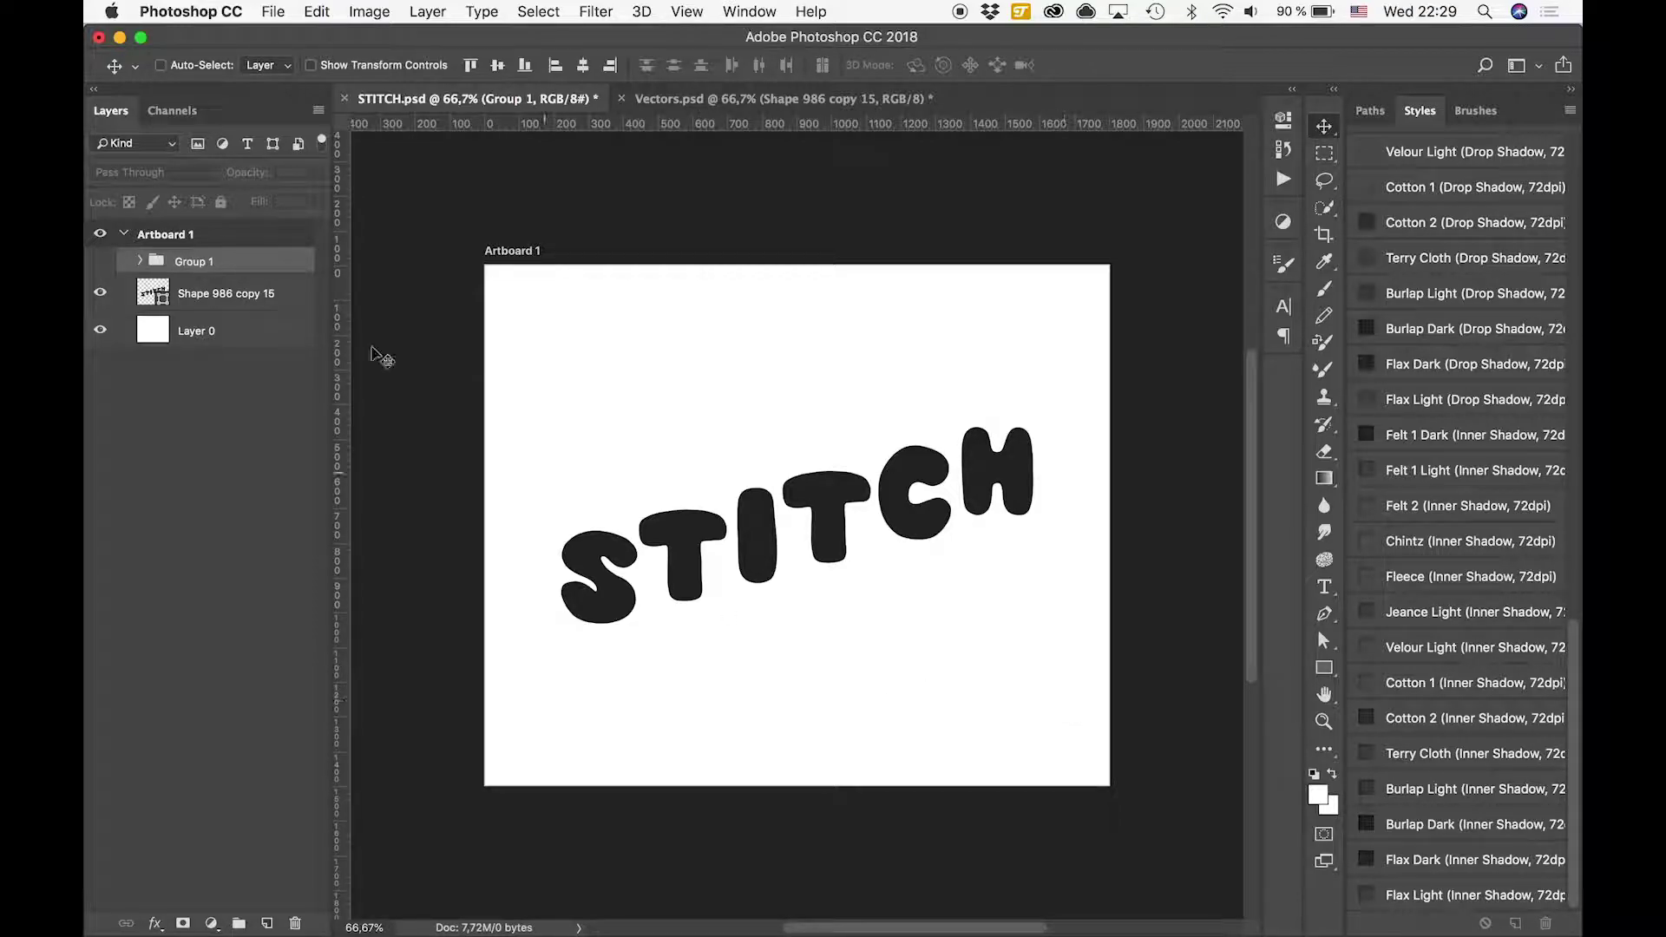
pyautogui.click(164, 299)
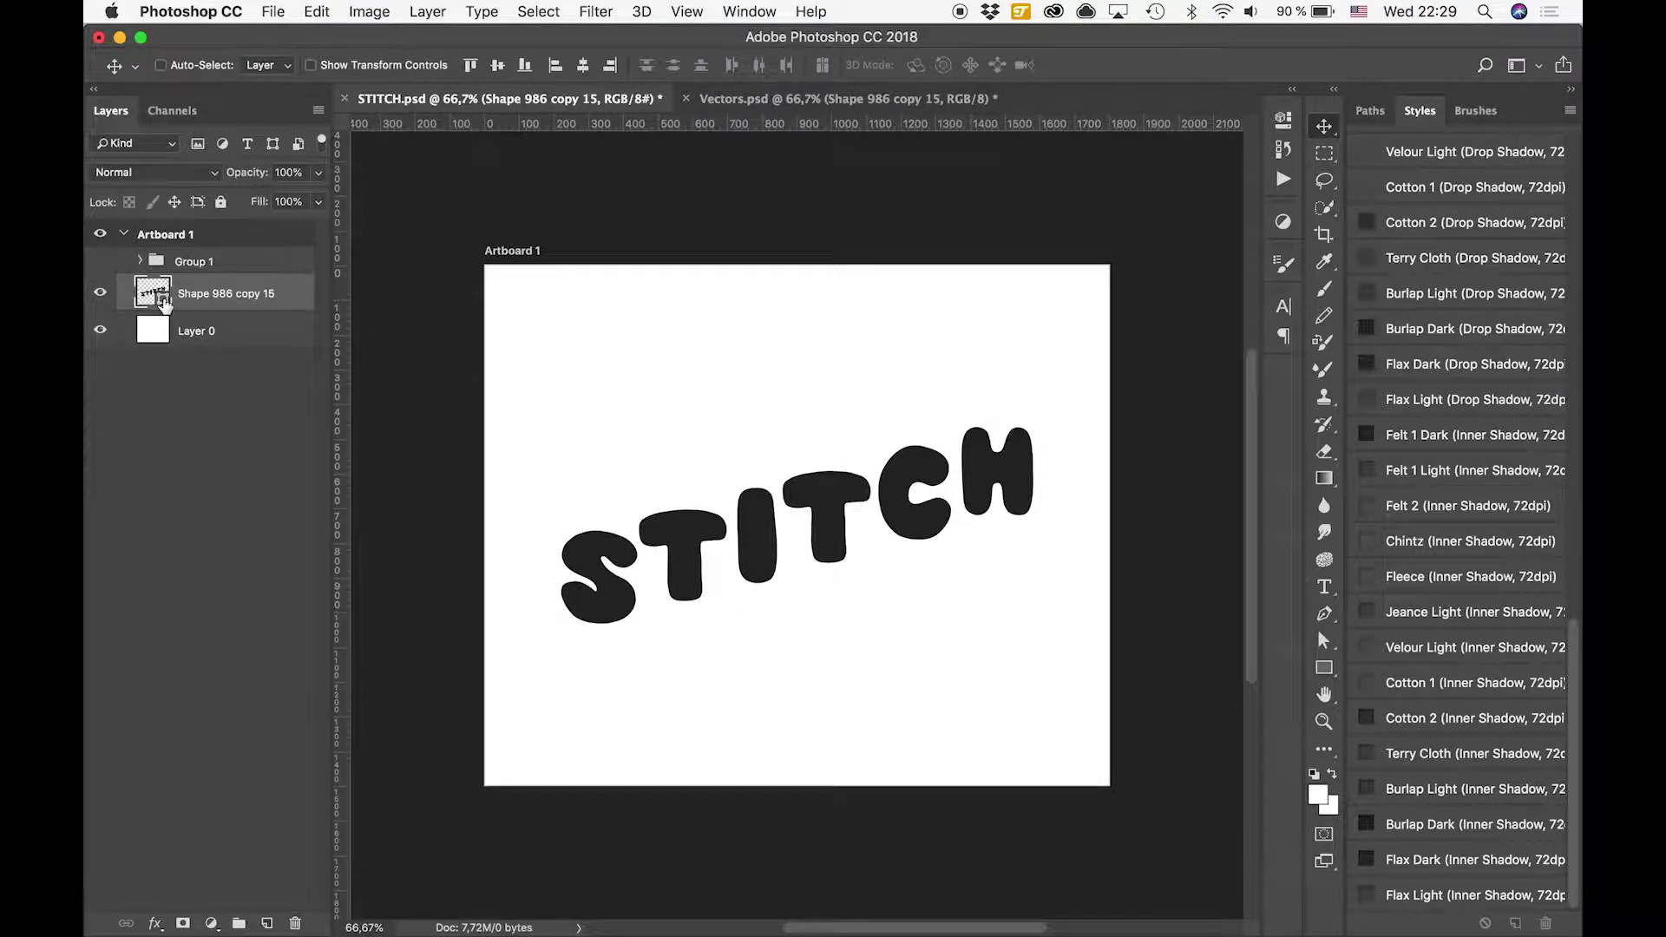
# Fill the STITCH lettering with coral red fd776f copied from TextEdit
pyautogui.doubleClick(164, 300)
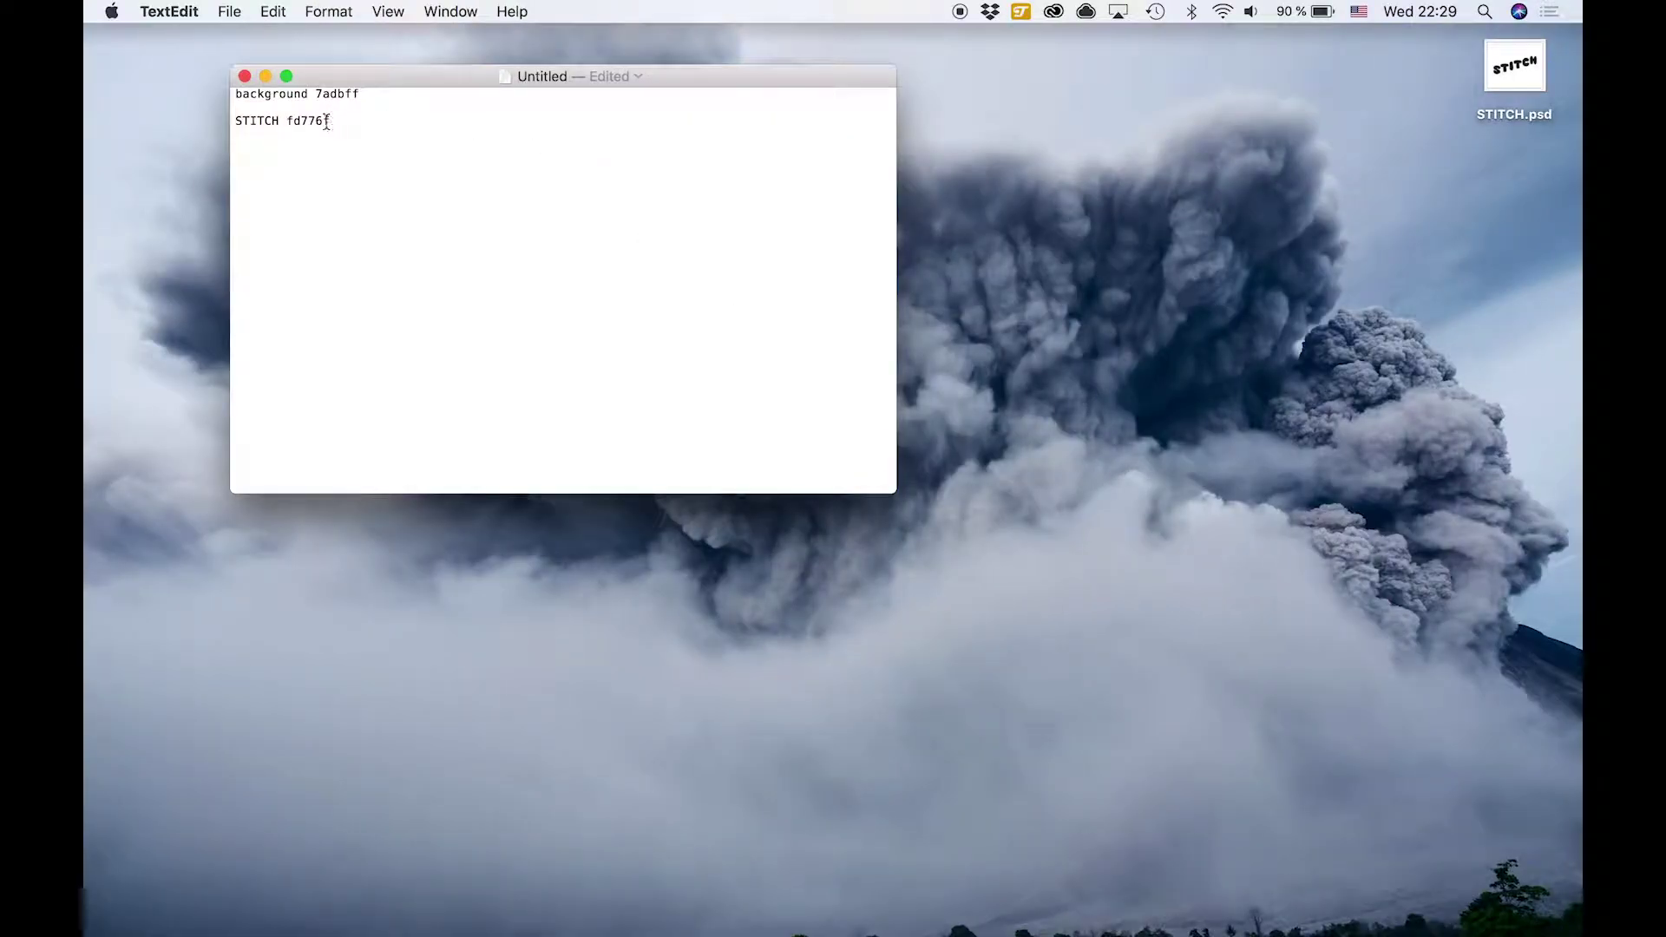
pyautogui.doubleClick(318, 121)
pyautogui.press('super+c')
pyautogui.press('super+Tab')
pyautogui.press('super+v')
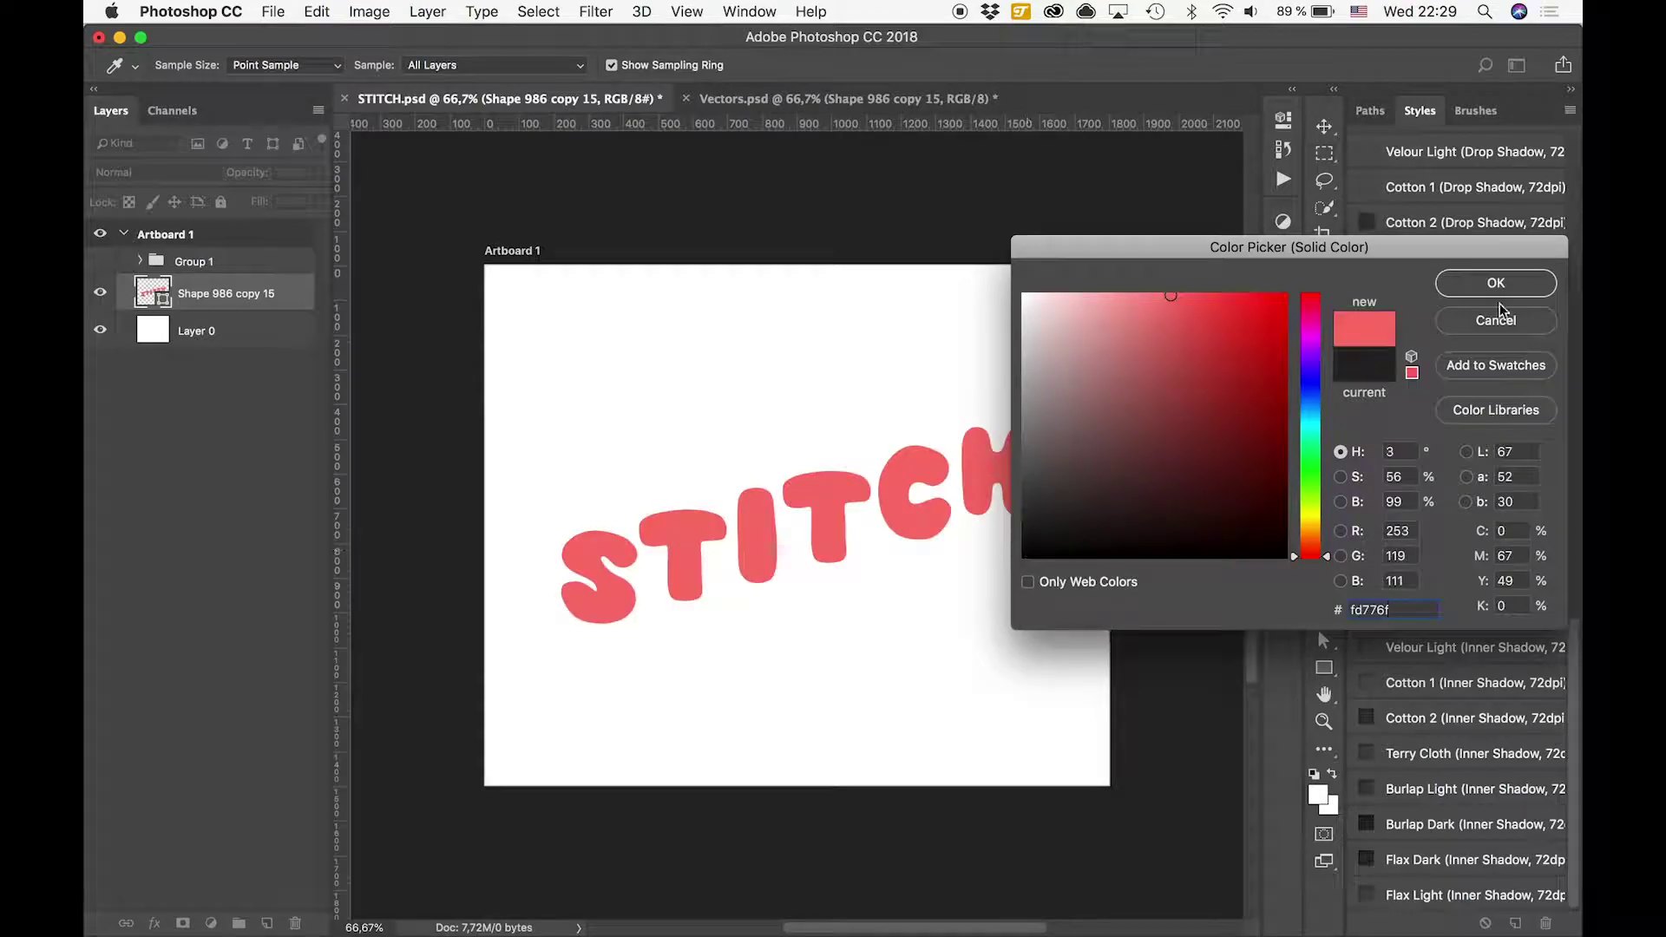
pyautogui.click(1496, 284)
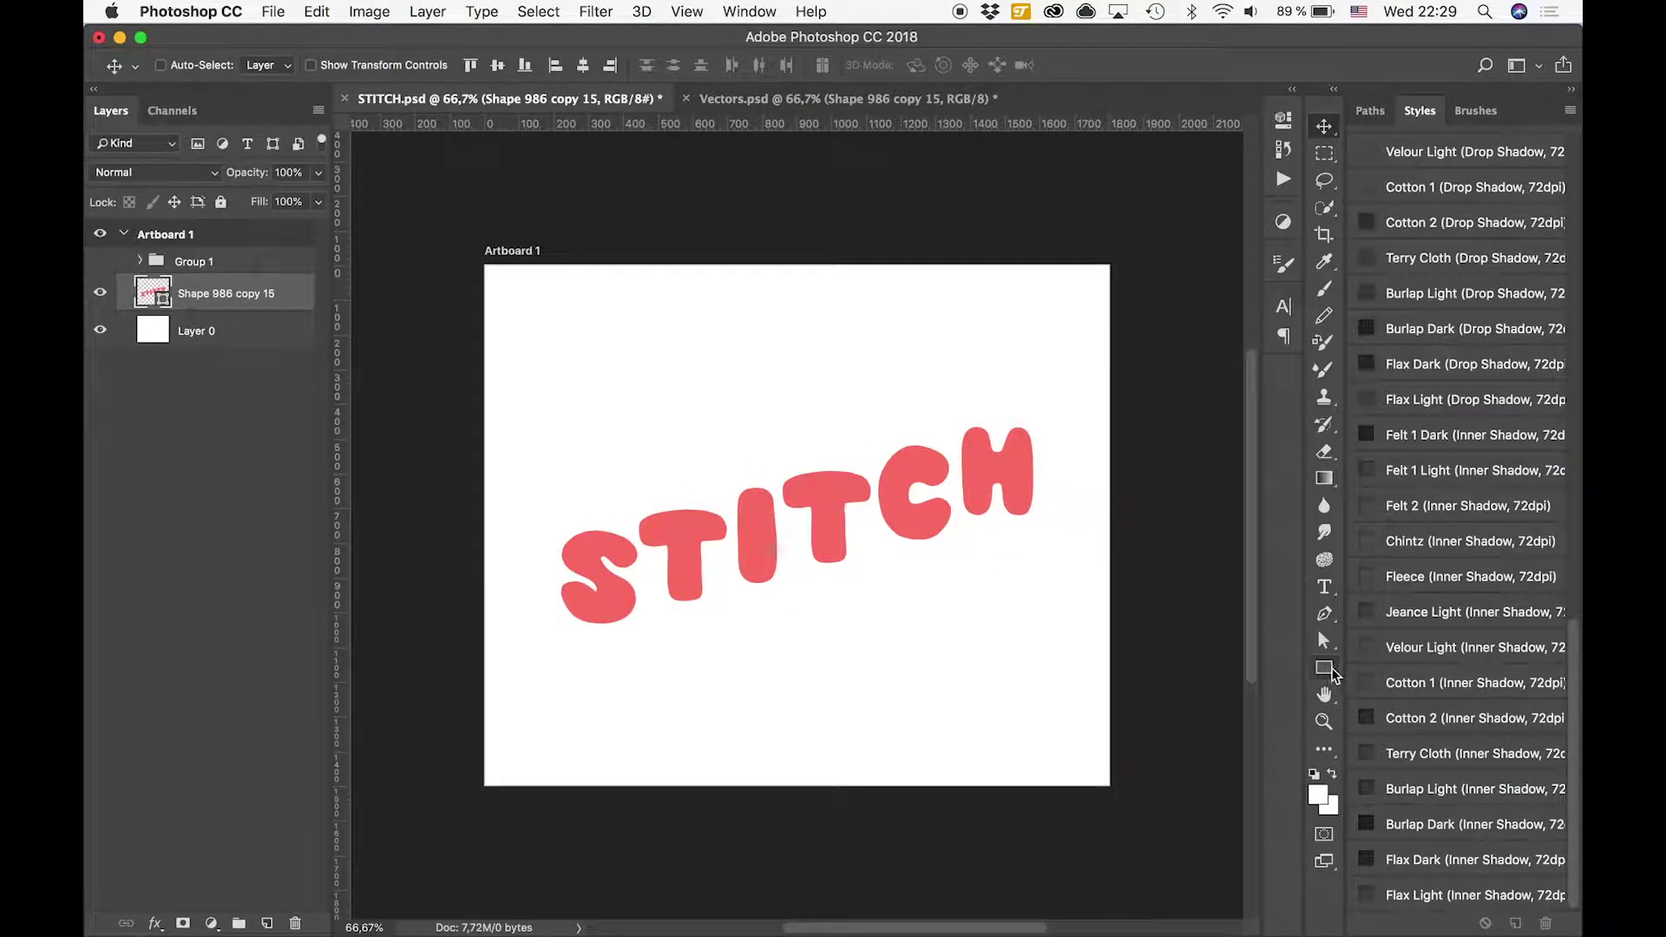
pyautogui.click(1327, 670)
# Create an 1800 × 1500 px rectangle aligned to the artboard's top edge
pyautogui.click(576, 314)
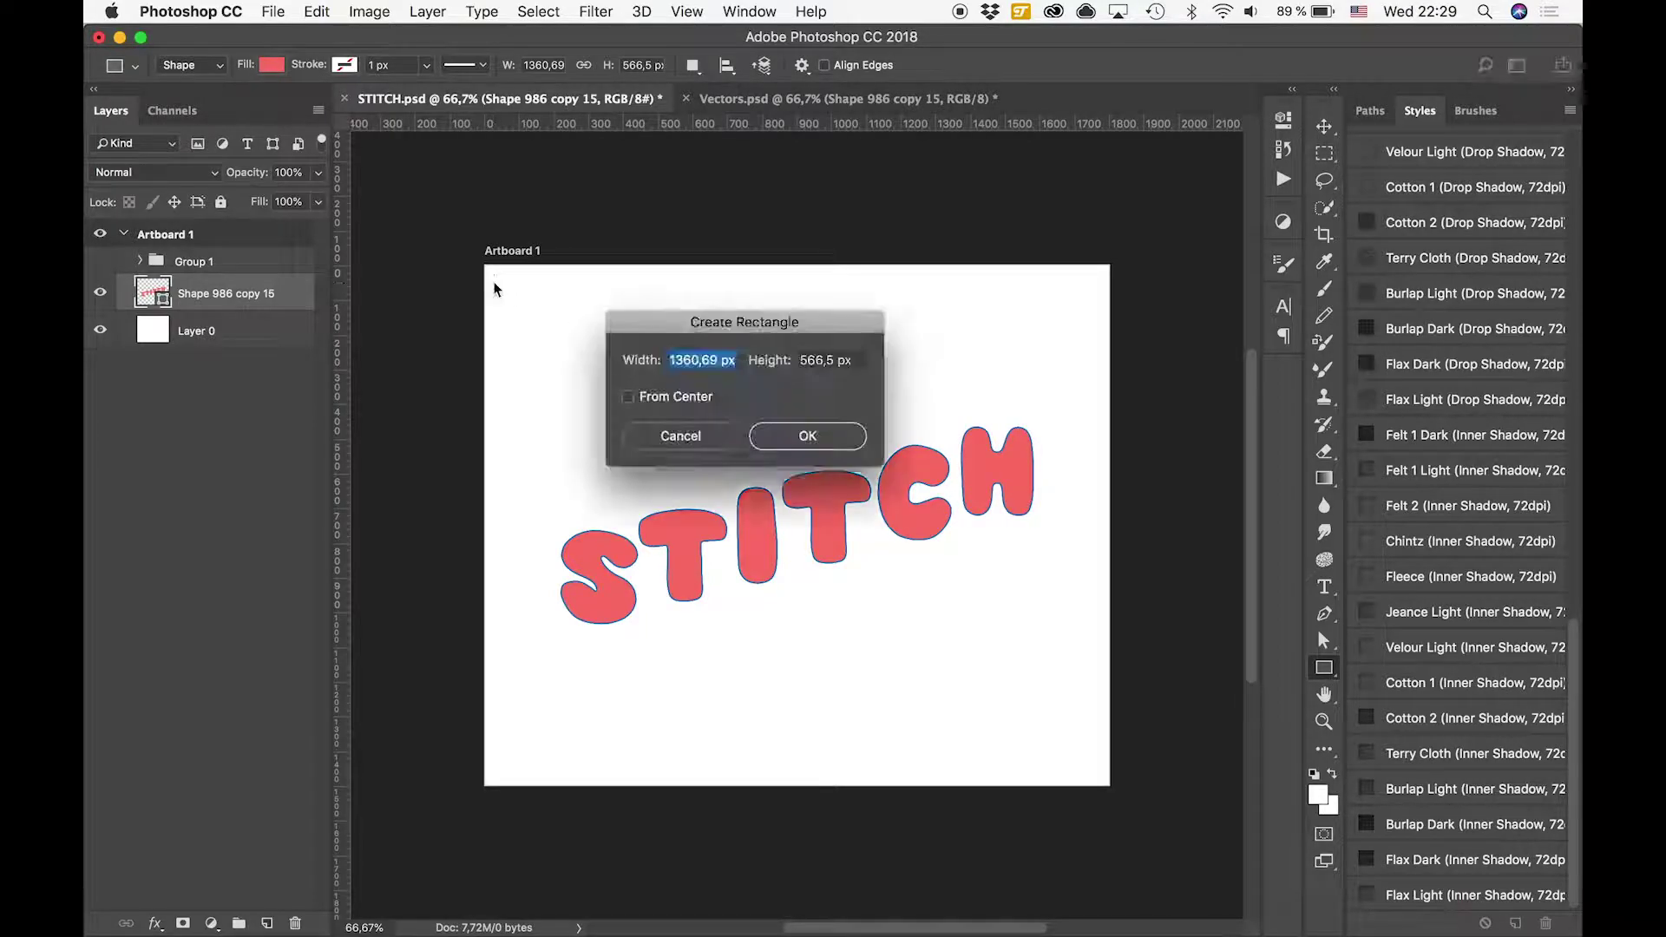
pyautogui.write('1800')
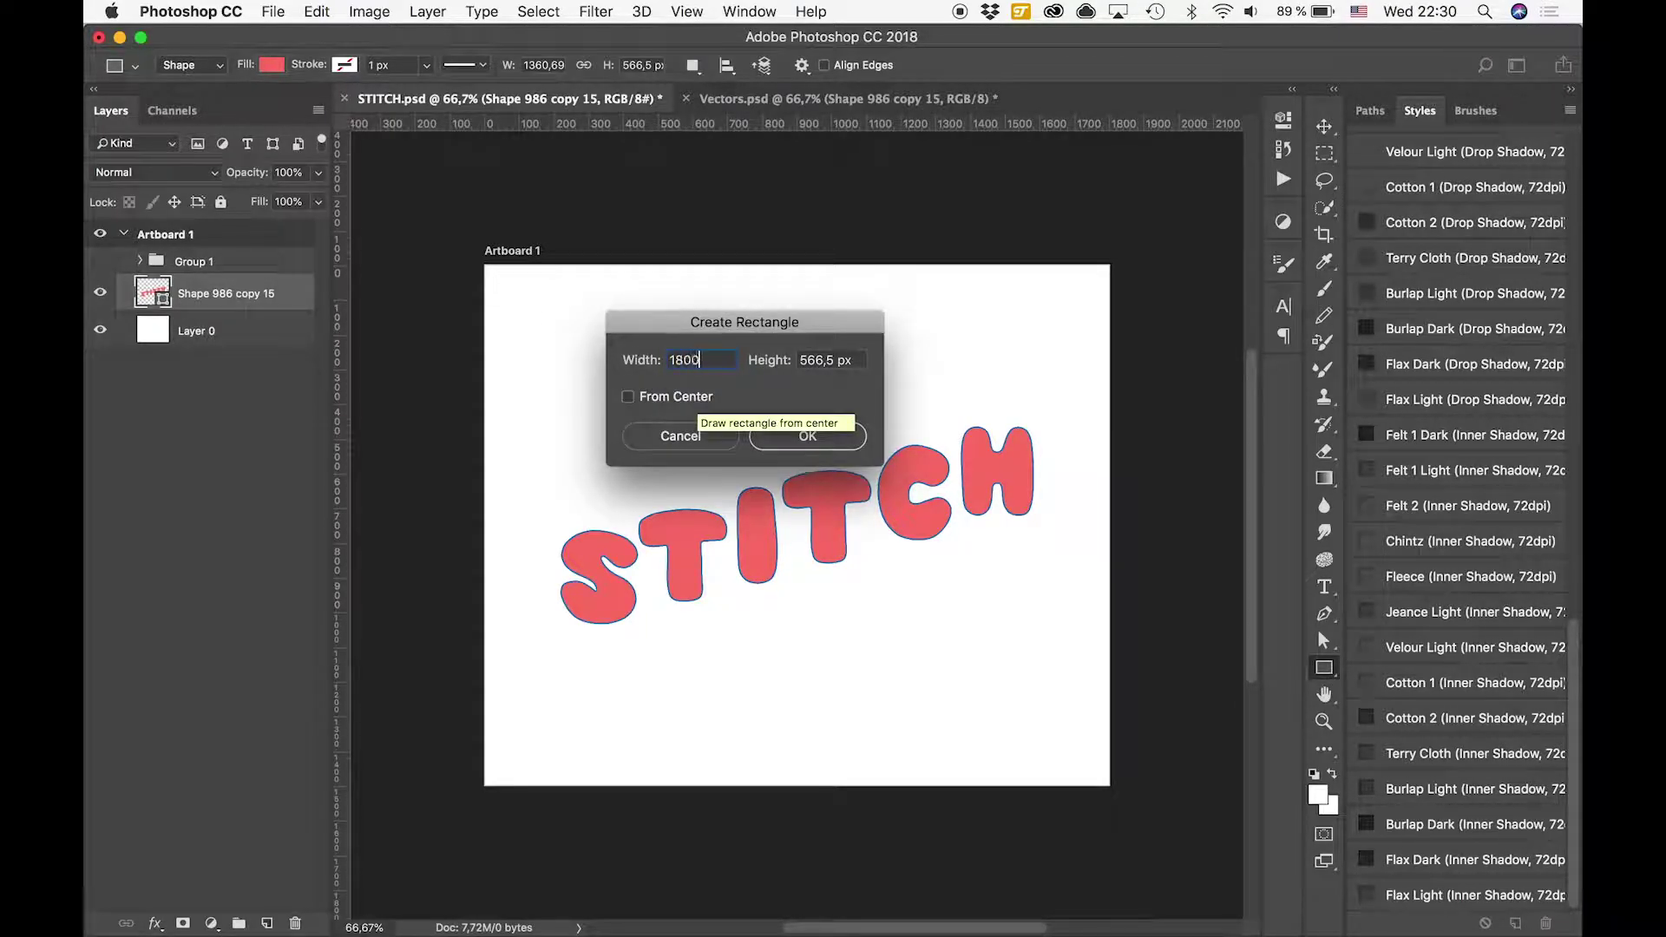
pyautogui.press('Tab')
pyautogui.write('1')
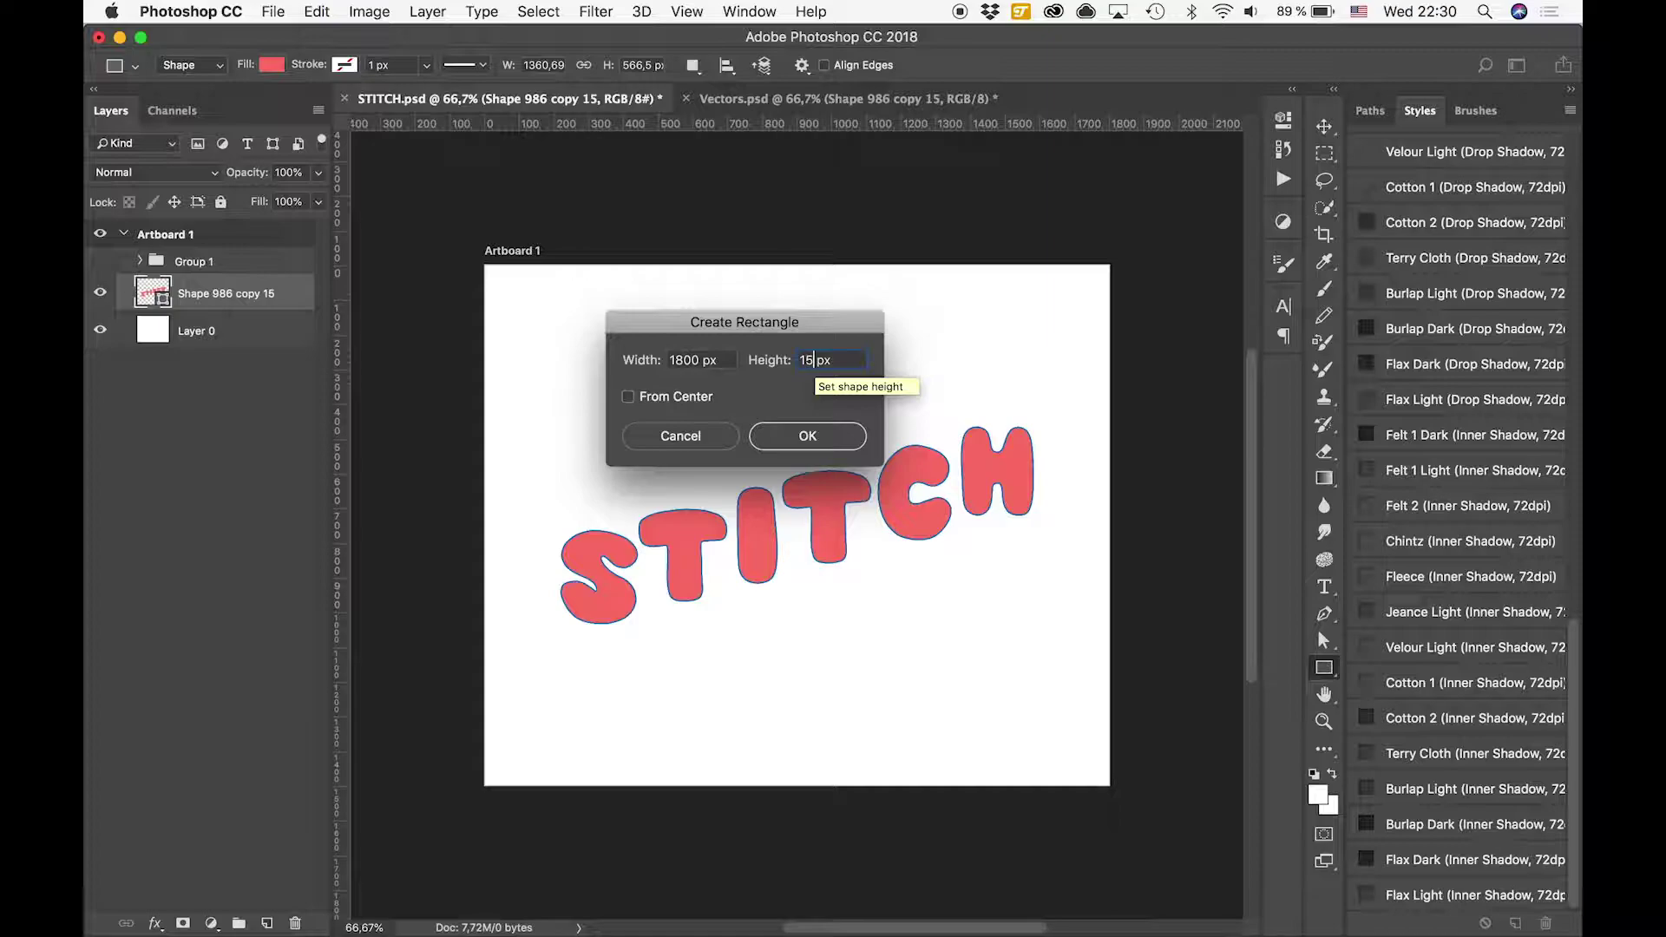
pyautogui.click(800, 440)
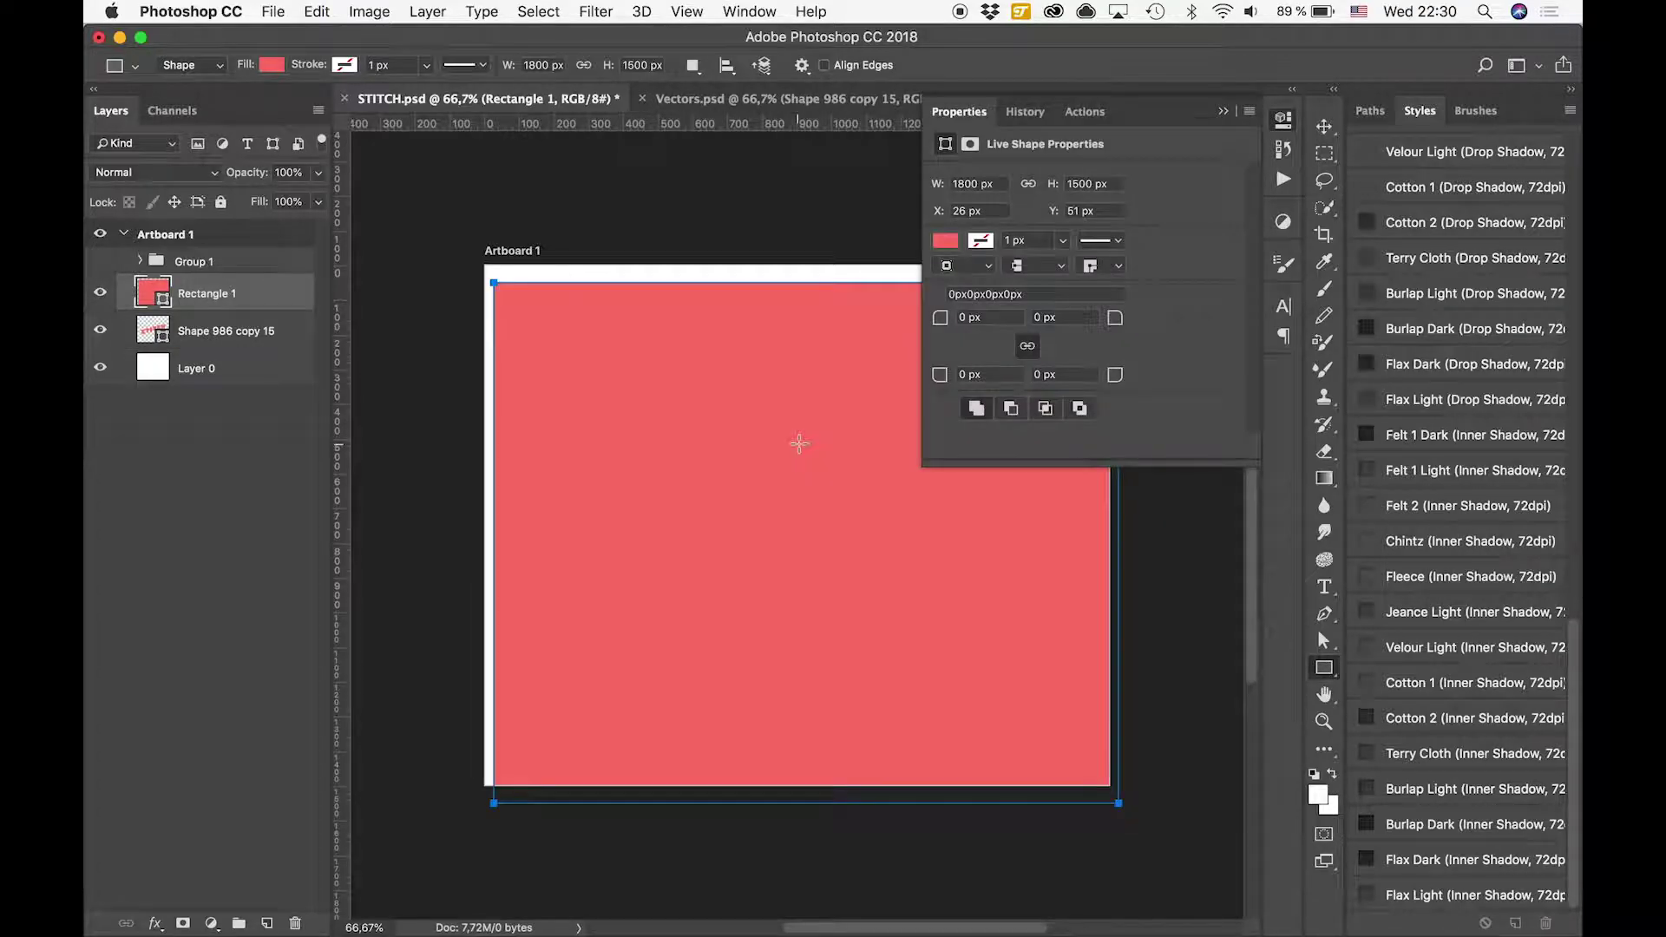
pyautogui.press('v')
pyautogui.moveTo(776, 442); pyautogui.dragTo(765, 437)
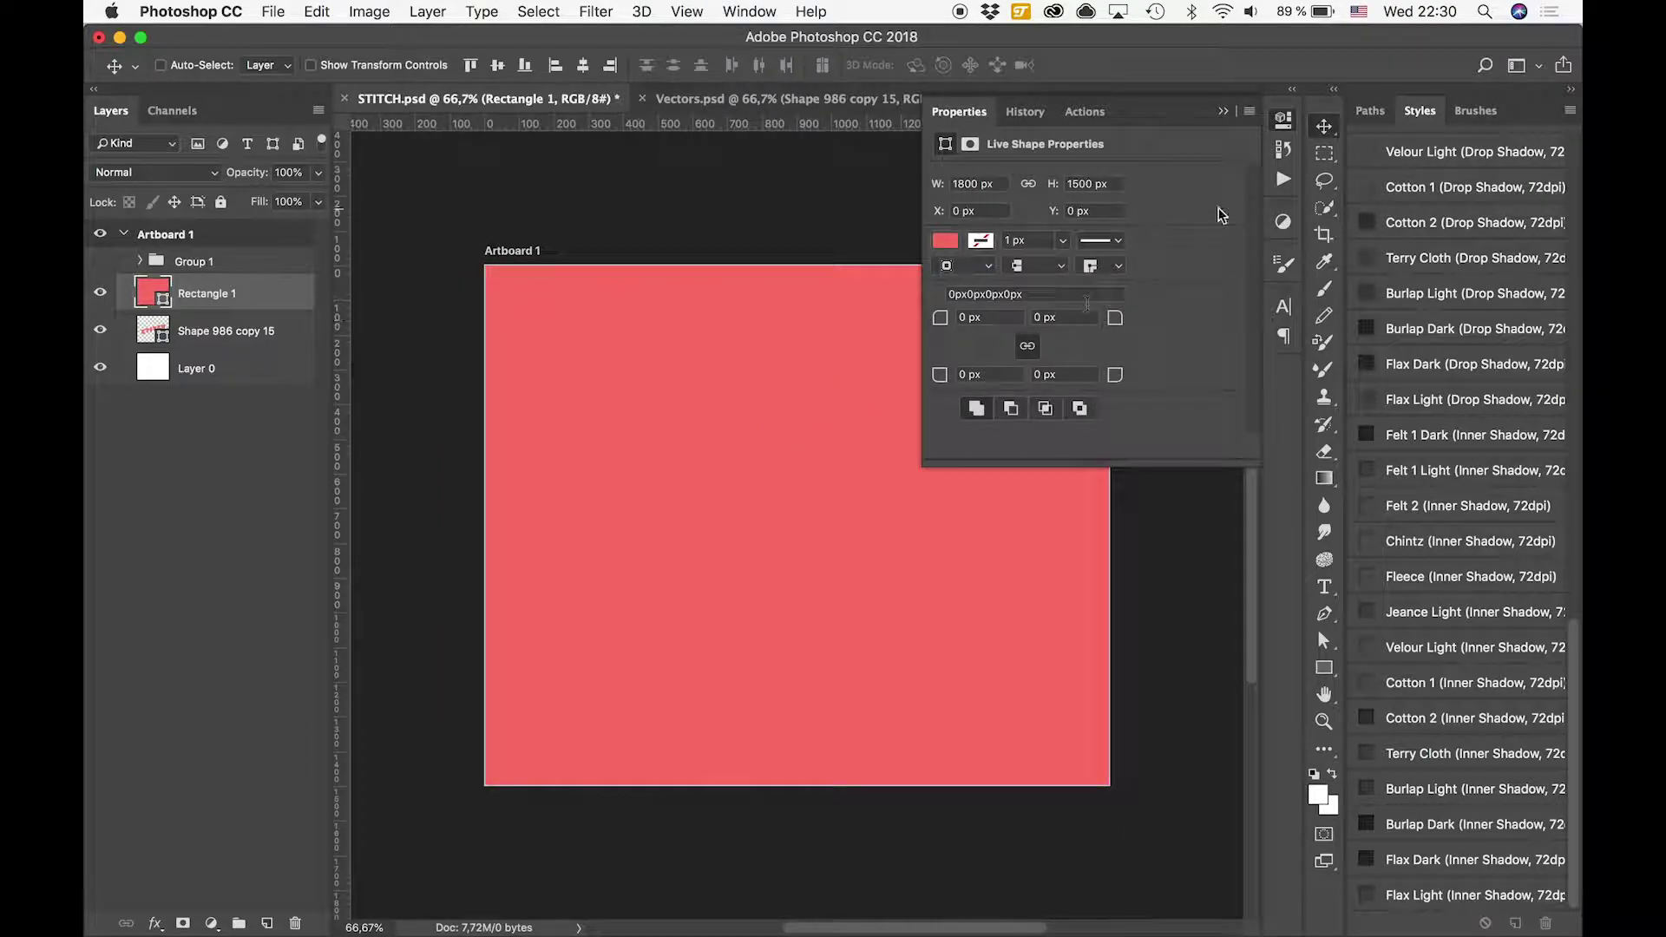
# Move the rectangle beneath the STITCH lettering and apply the Velour Light style
pyautogui.click(1284, 119)
pyautogui.moveTo(243, 299); pyautogui.dragTo(245, 346)
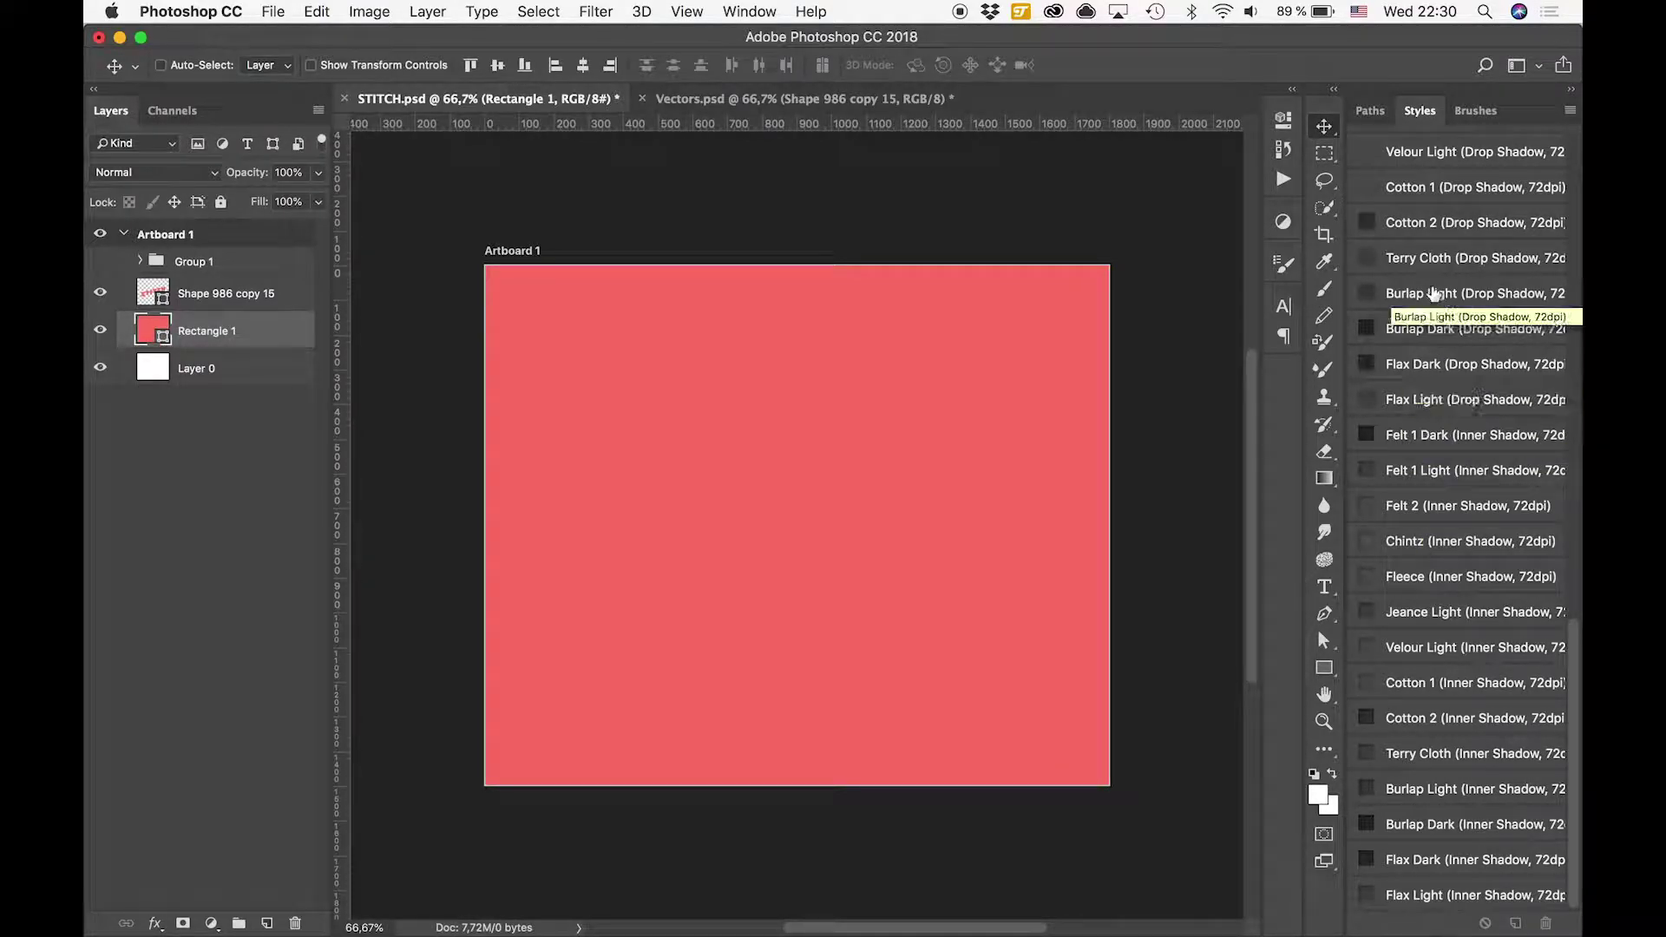
pyautogui.scroll(2, 1434, 293)
pyautogui.click(1429, 243)
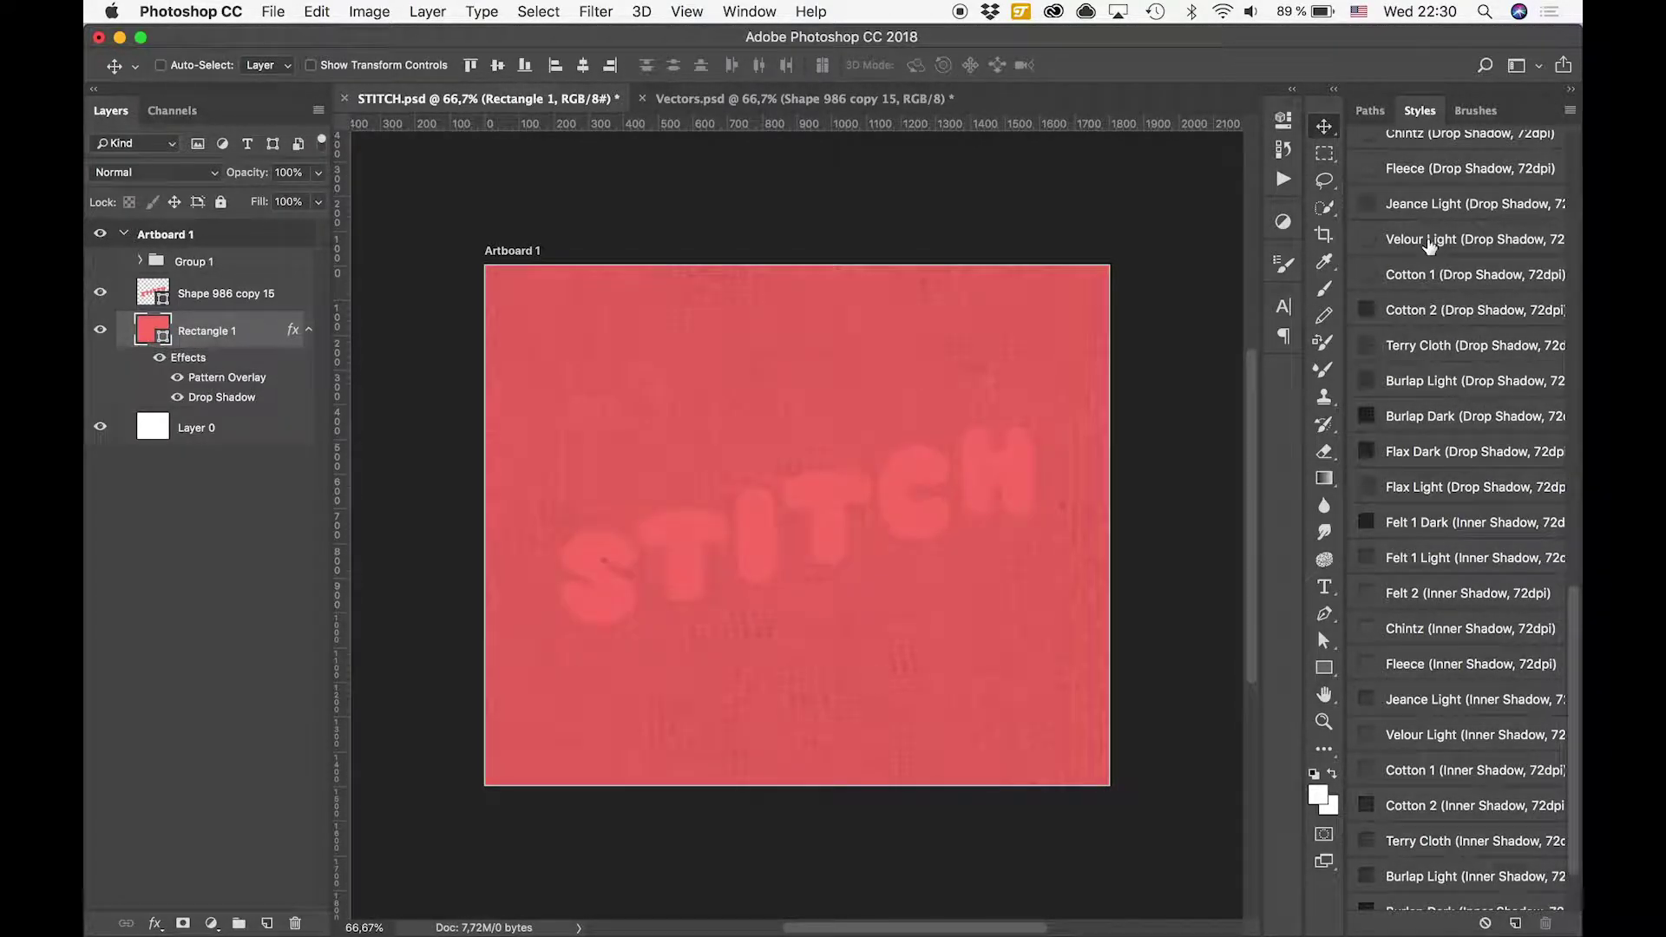
# Fill Rectangle 1 with light blue 7adbff copied from TextEdit
pyautogui.doubleClick(162, 332)
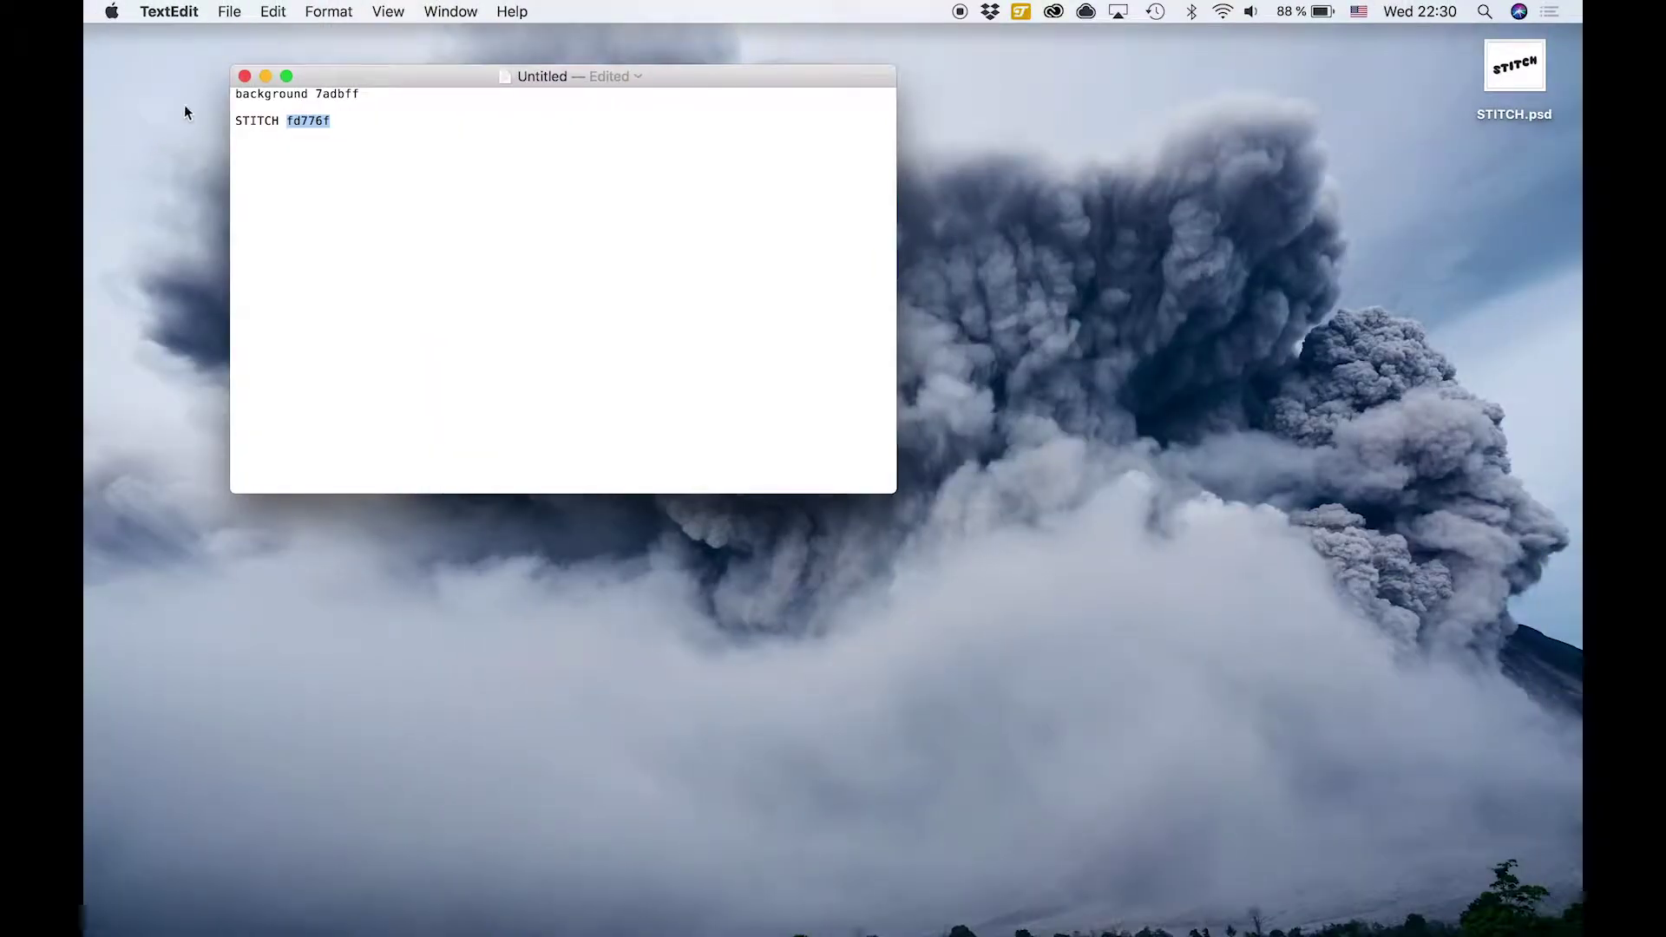
pyautogui.doubleClick(328, 93)
pyautogui.press('super+c')
pyautogui.press('super+Tab')
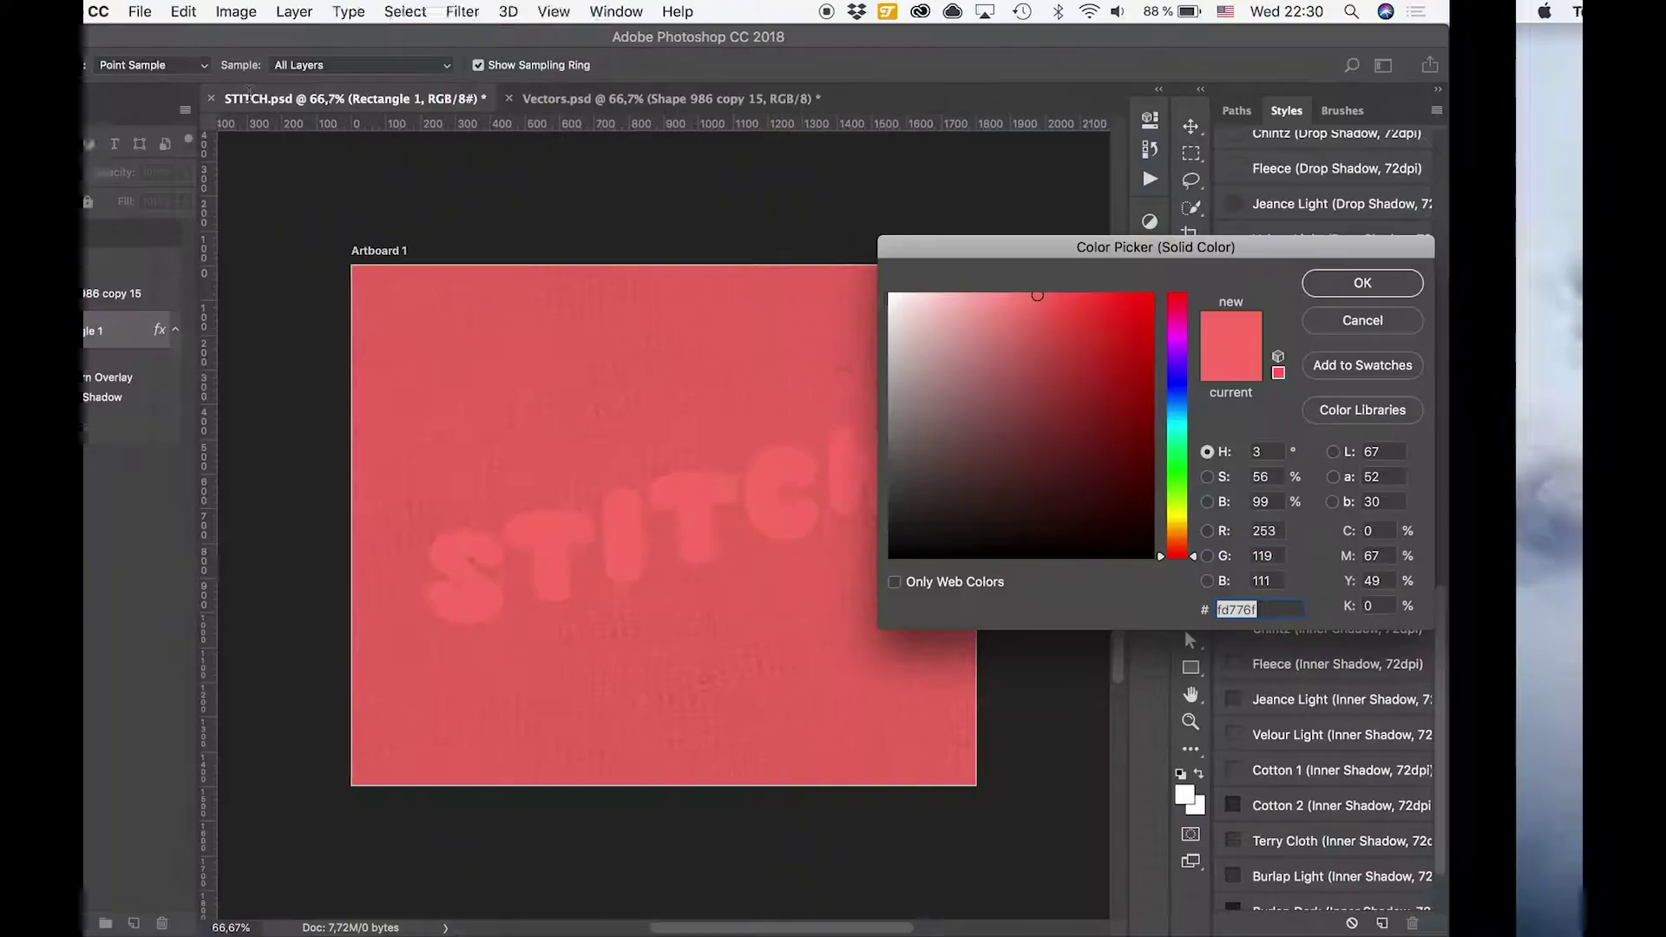
pyautogui.press('super+v')
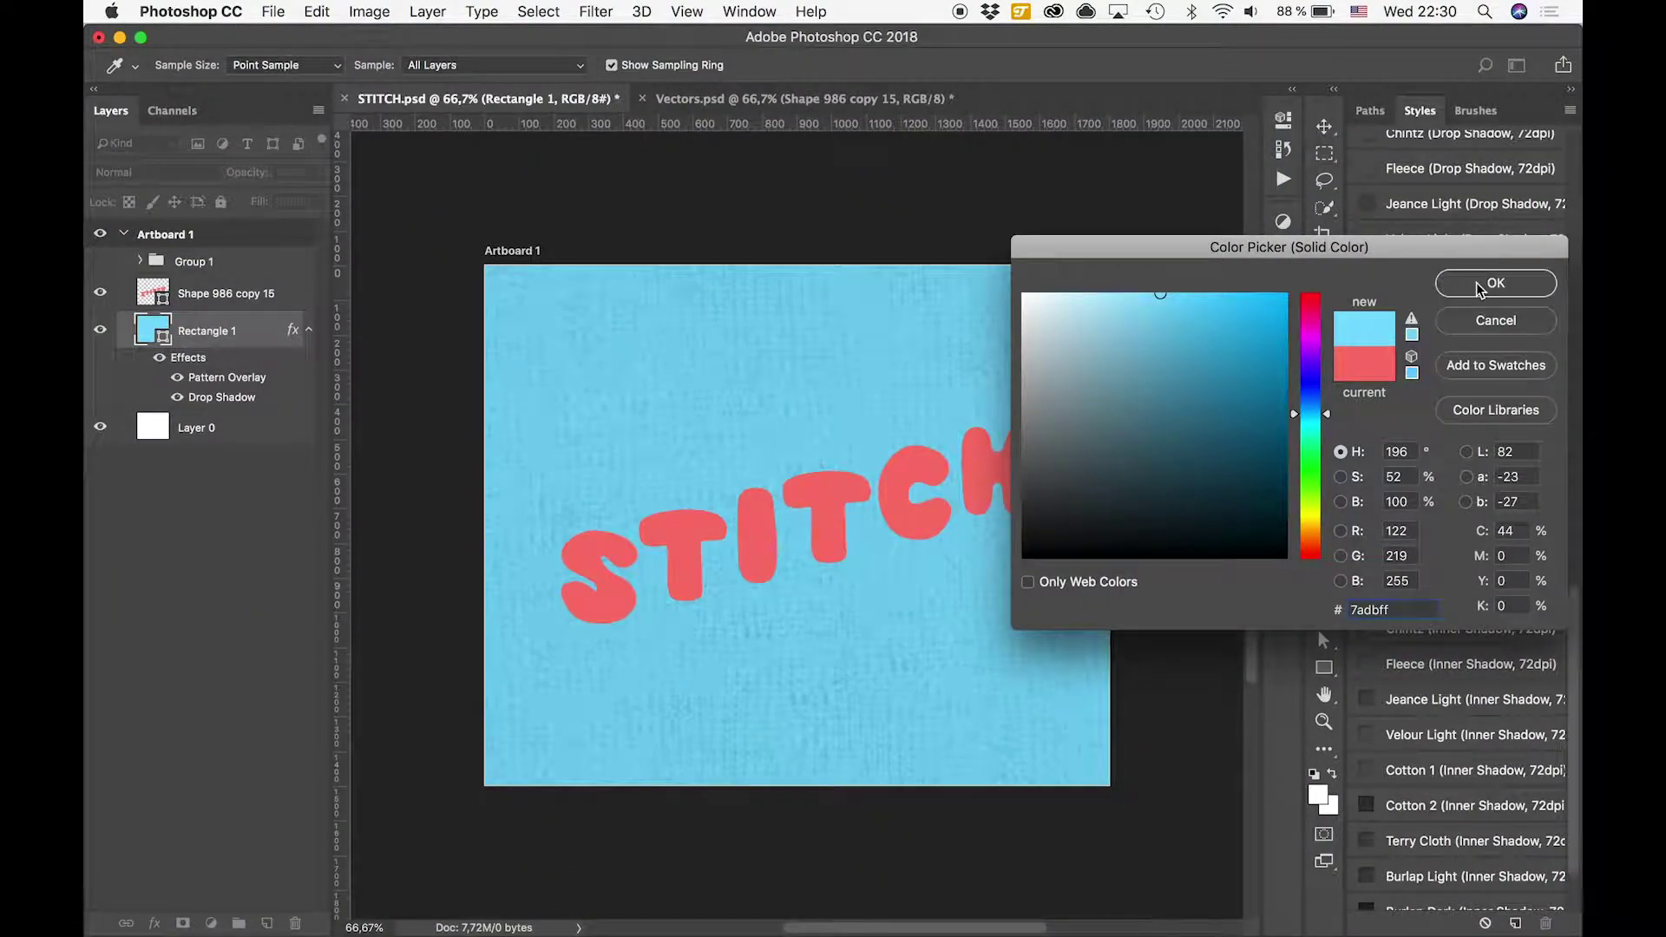
pyautogui.click(1481, 283)
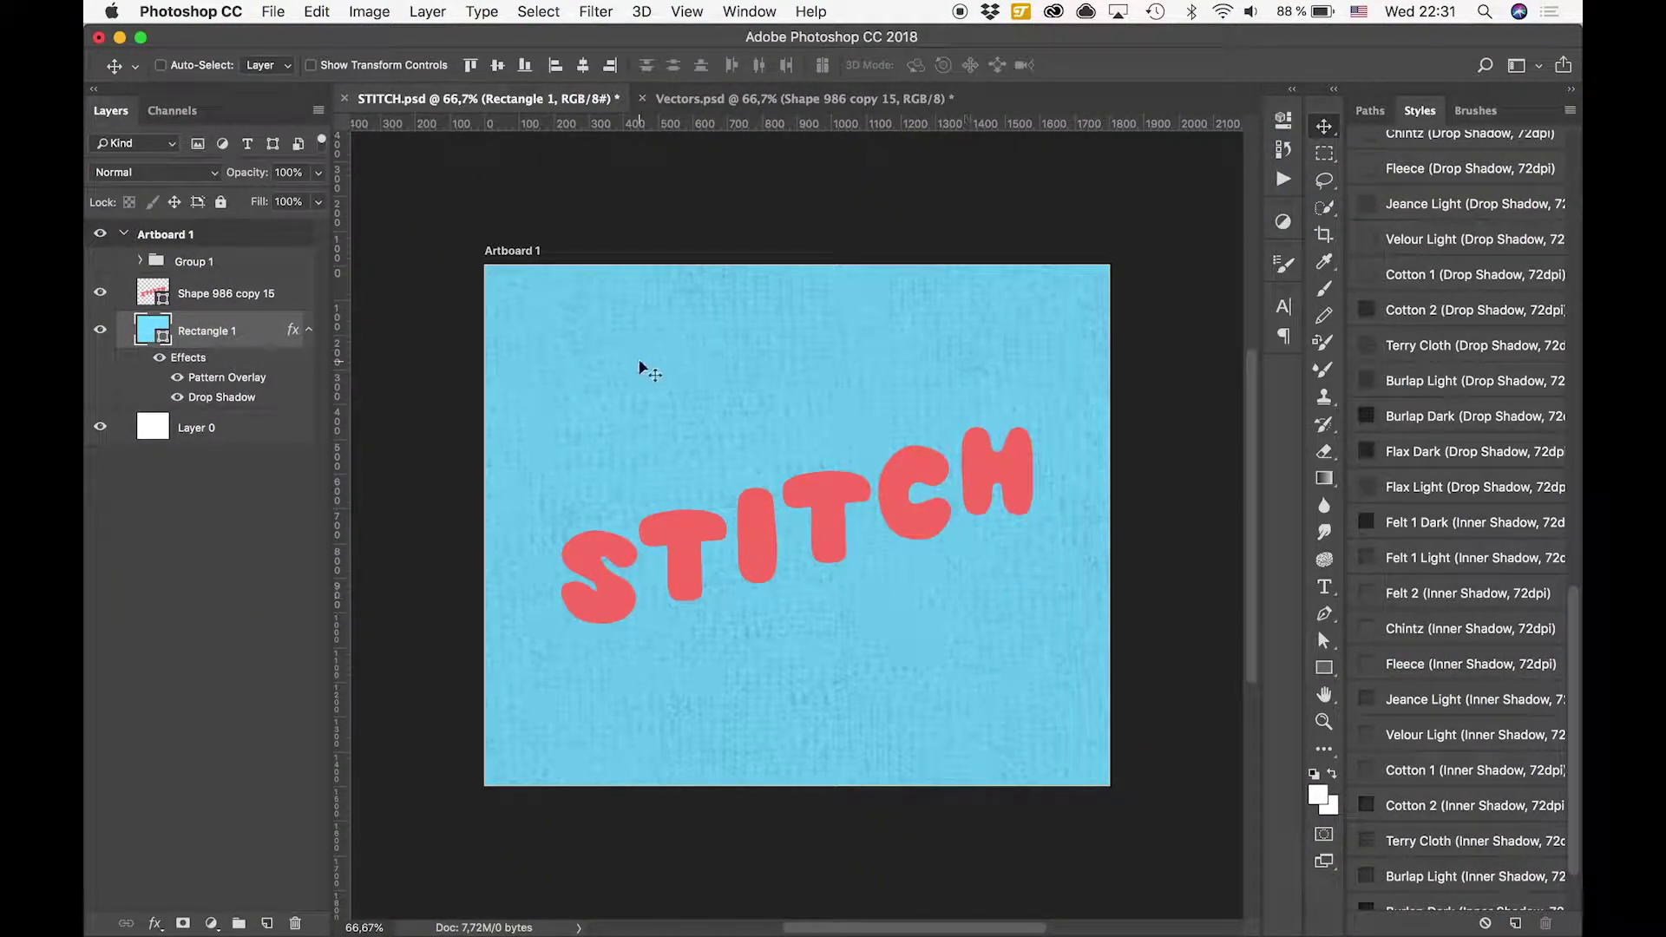
pyautogui.click(308, 333)
# Duplicate the STITCH lettering below the original and add a 42 px white outside stroke
pyautogui.click(208, 295)
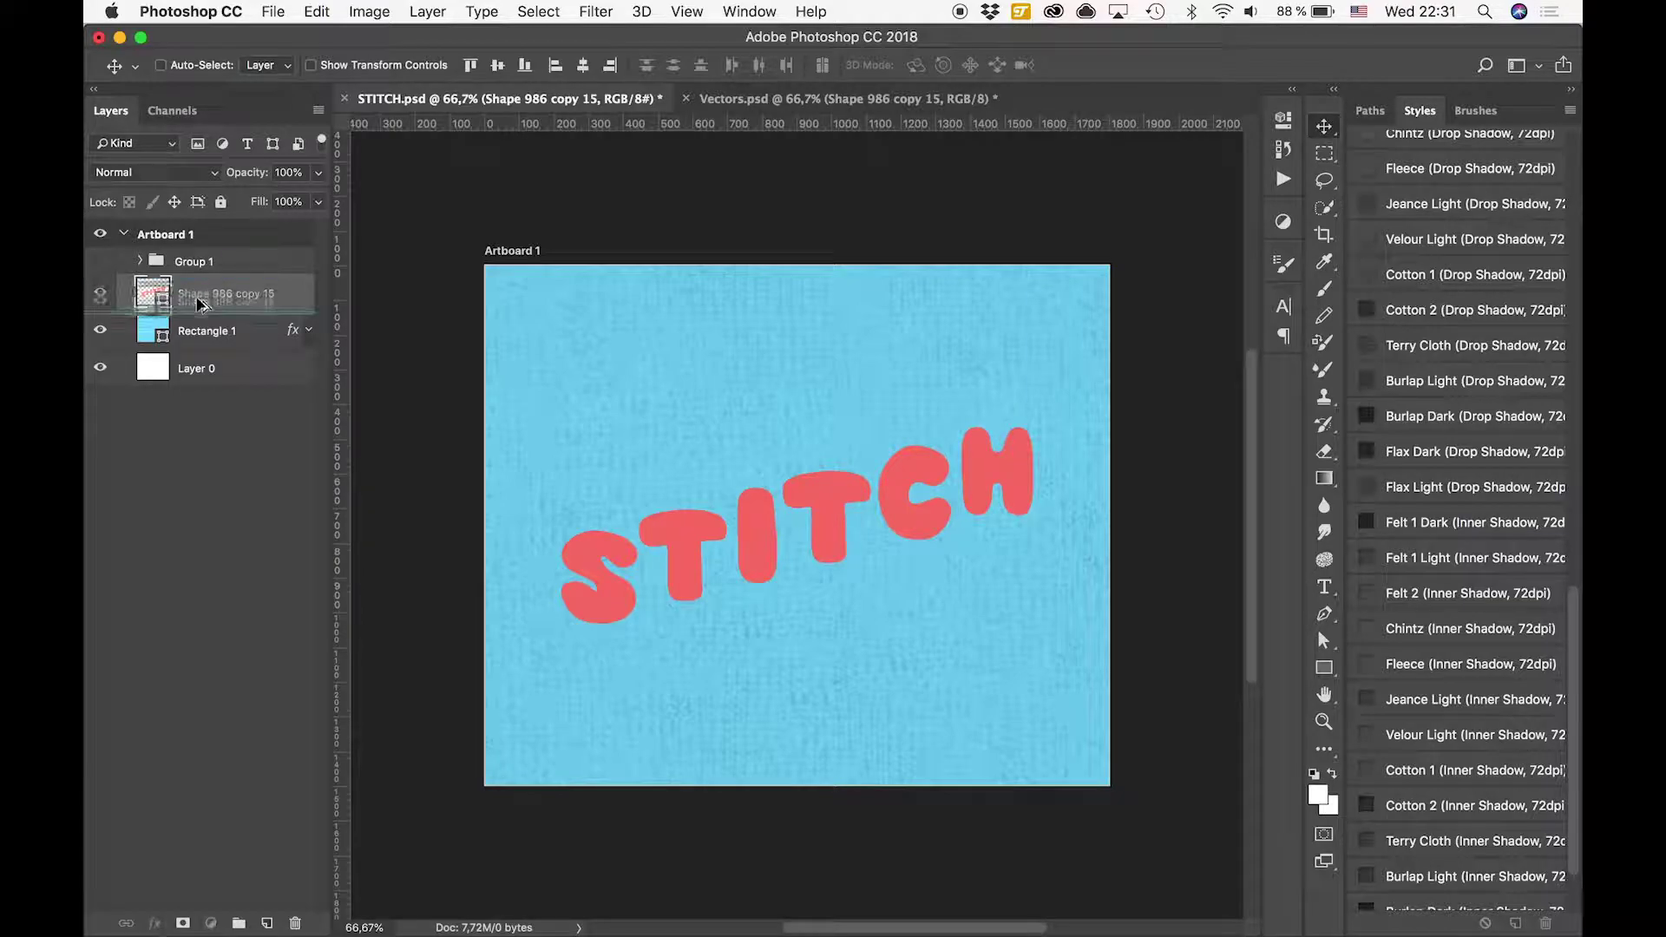
pyautogui.moveTo(196, 296); pyautogui.dragTo(170, 334)
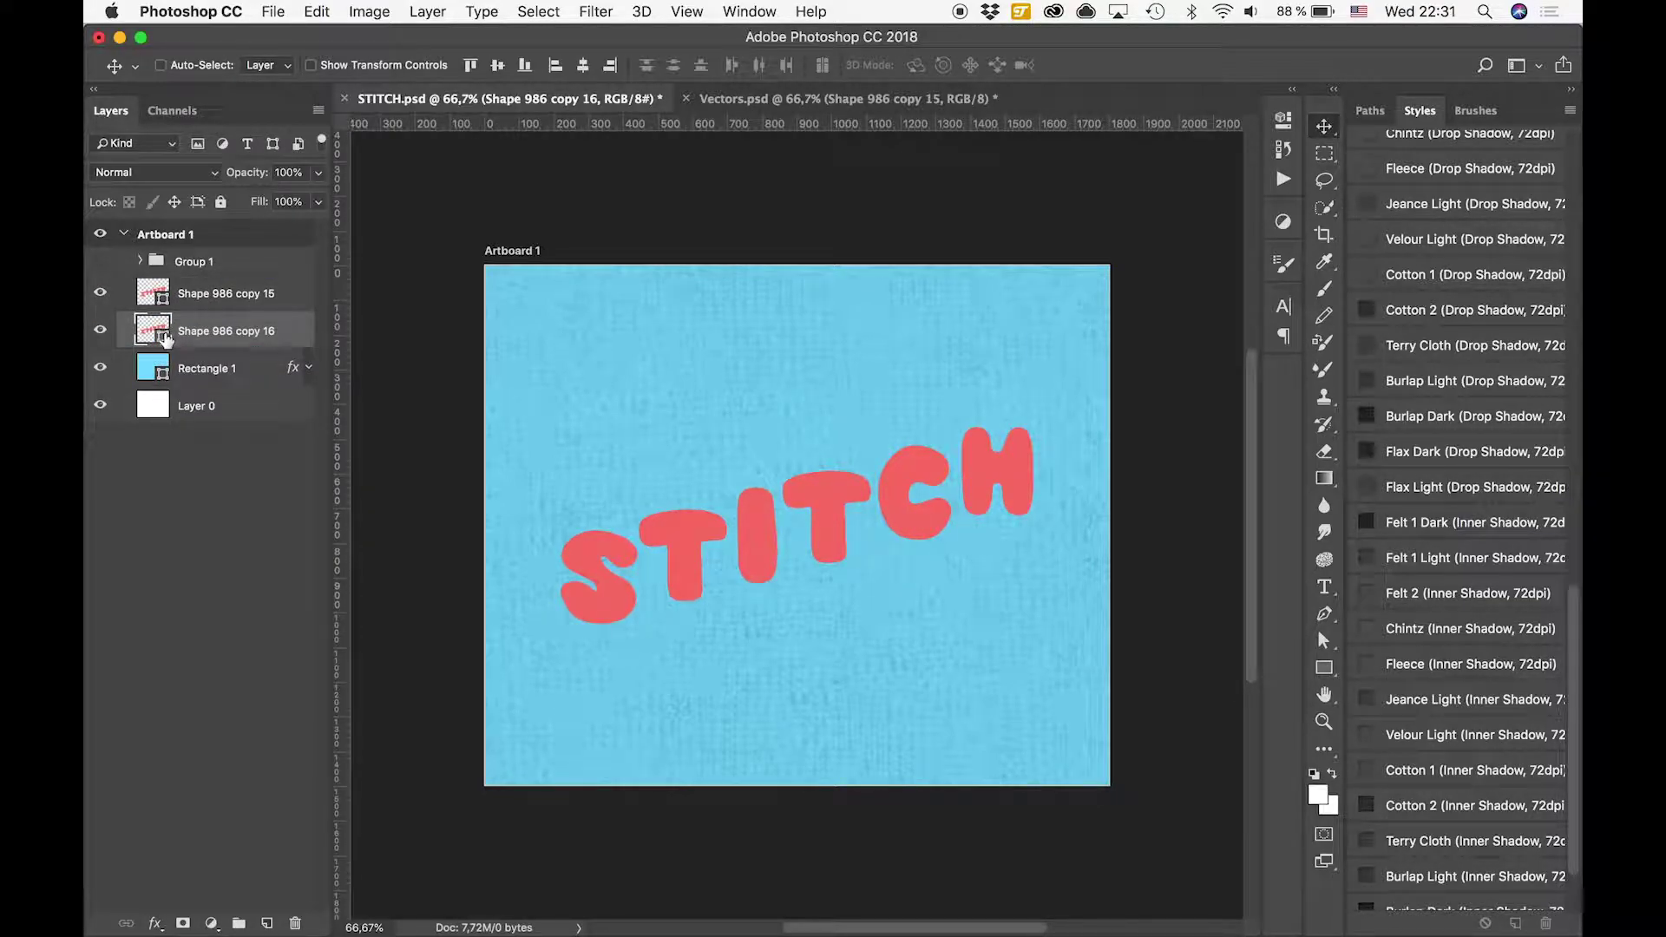
pyautogui.click(155, 924)
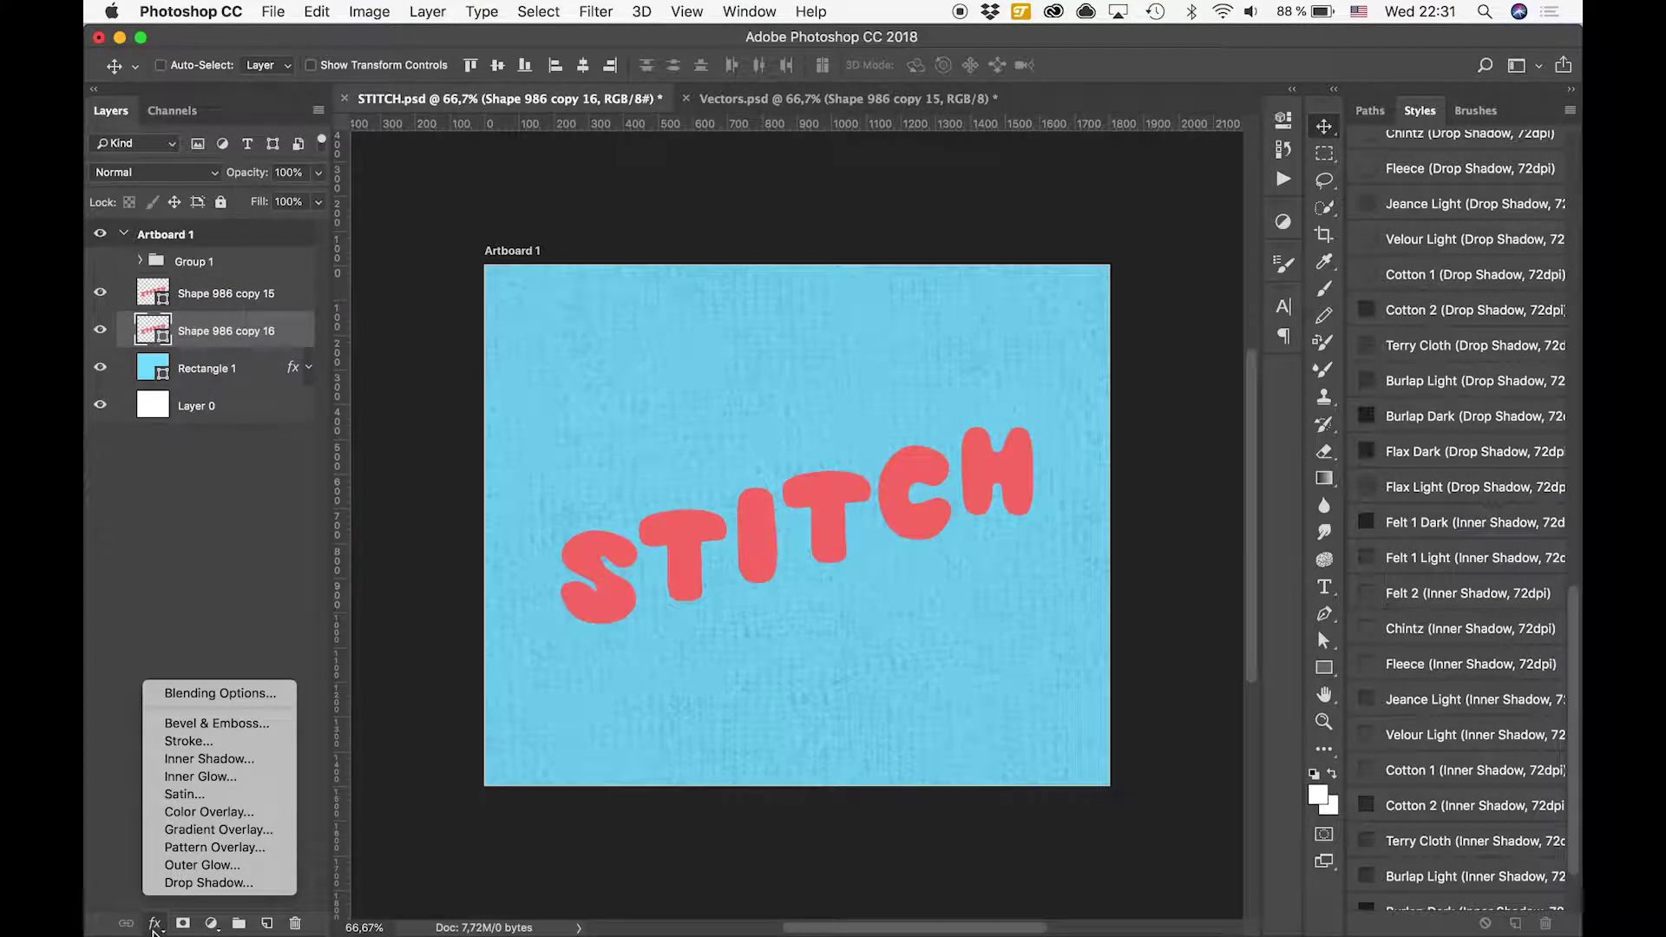
pyautogui.click(193, 743)
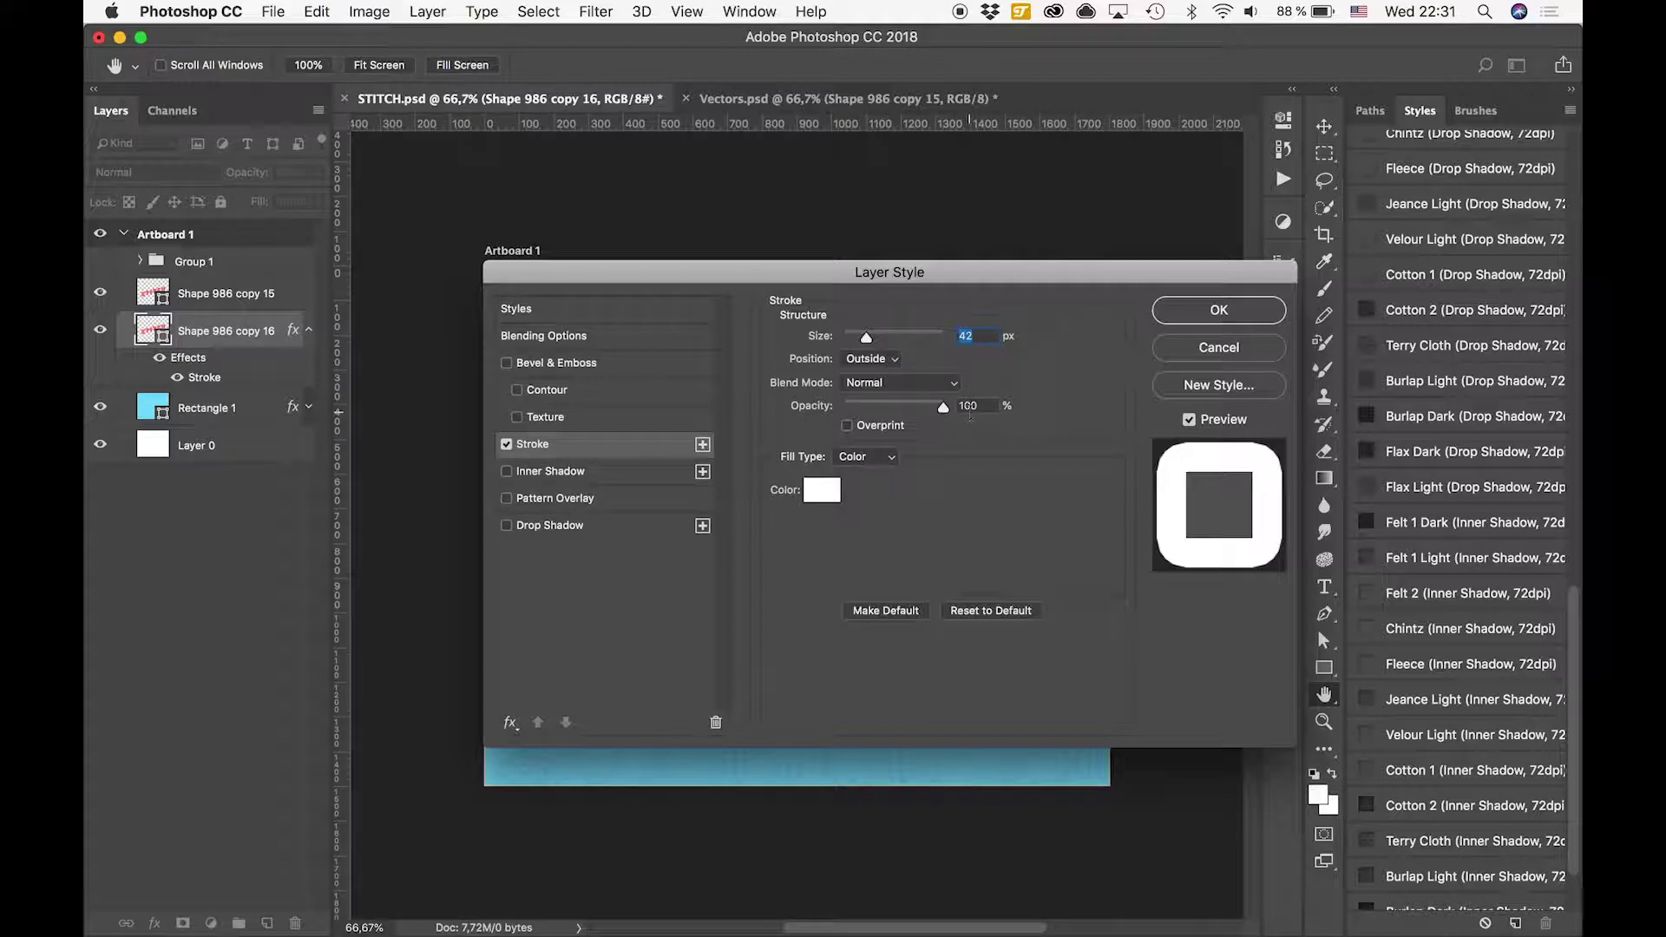
pyautogui.click(822, 490)
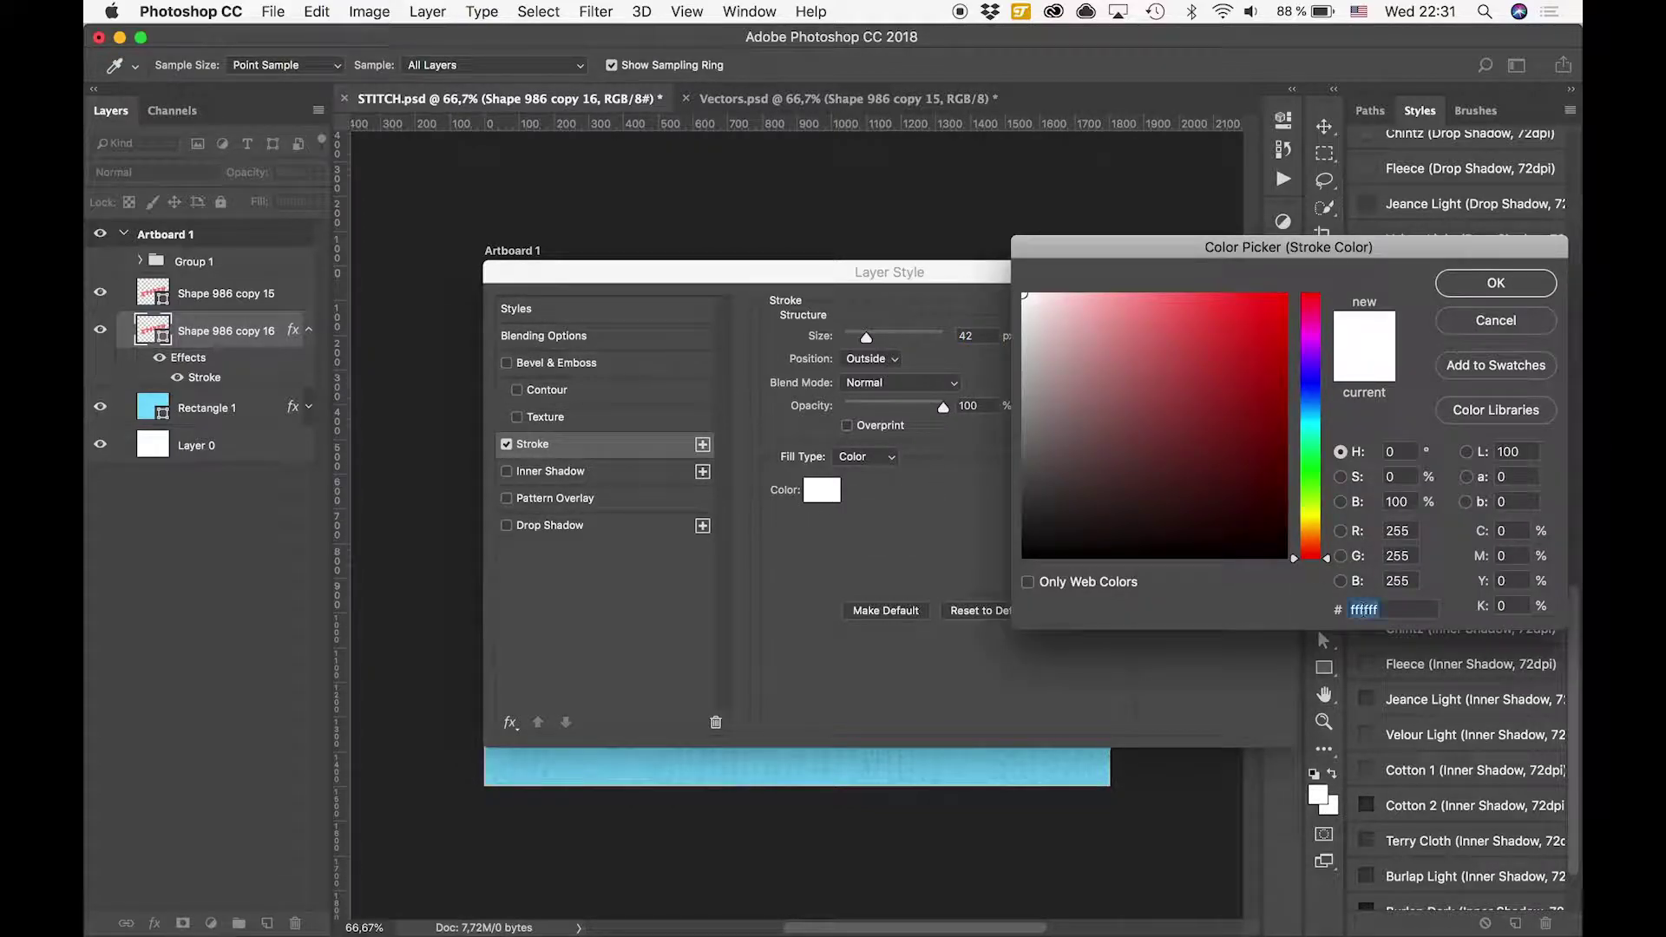
pyautogui.click(1496, 320)
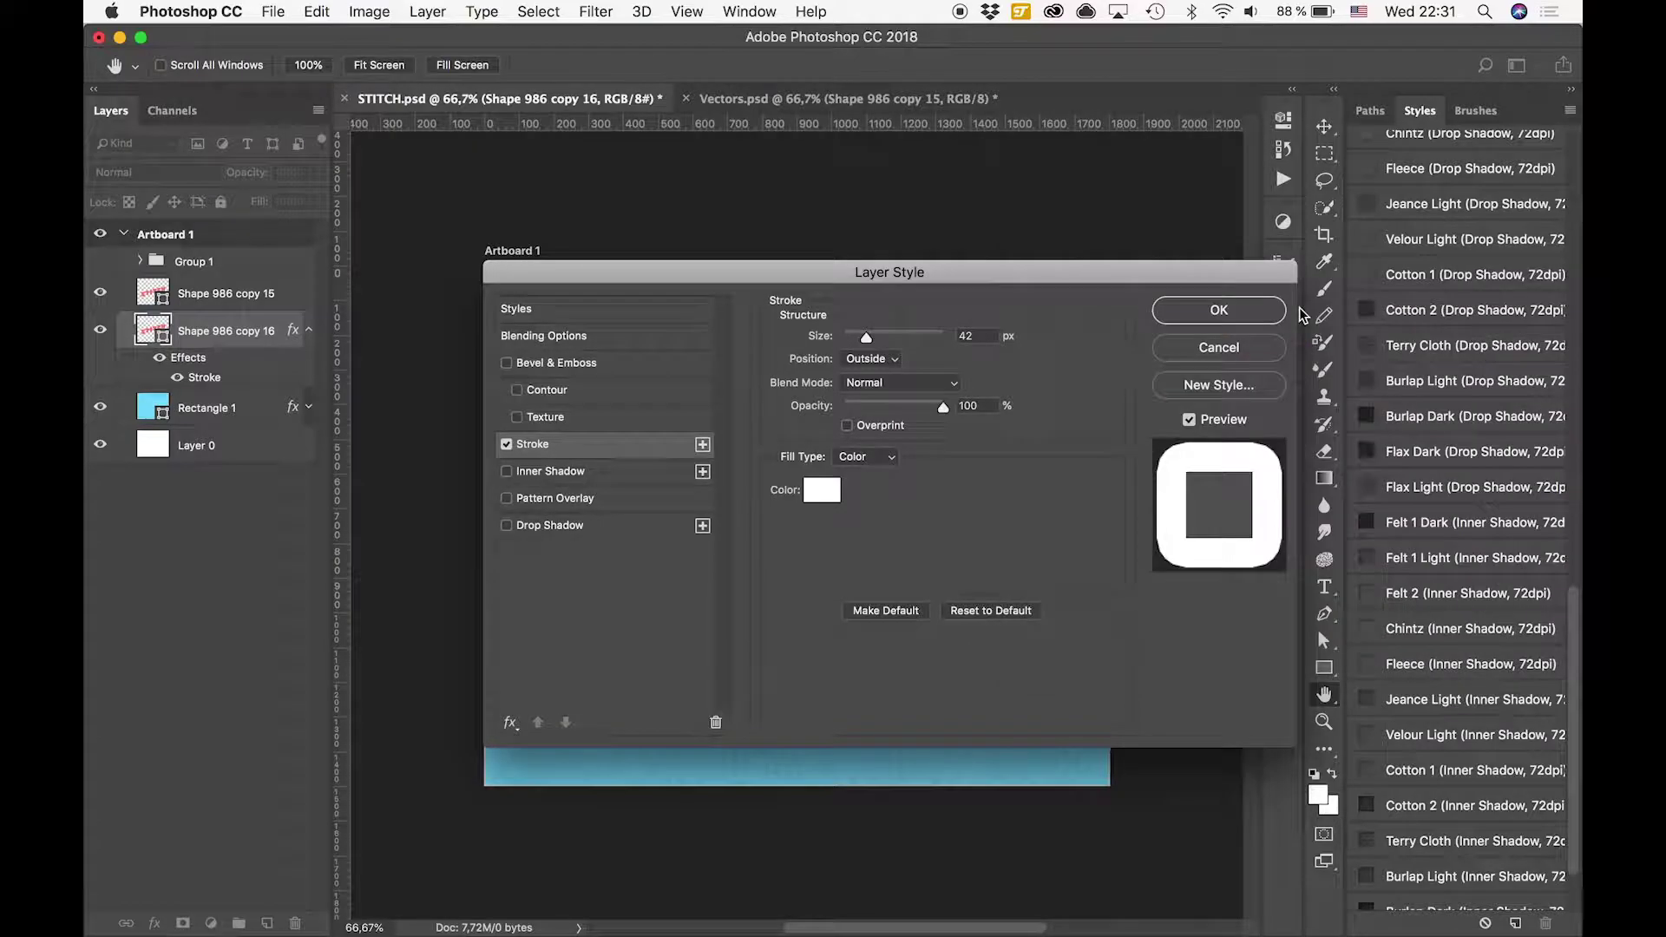
pyautogui.click(1235, 313)
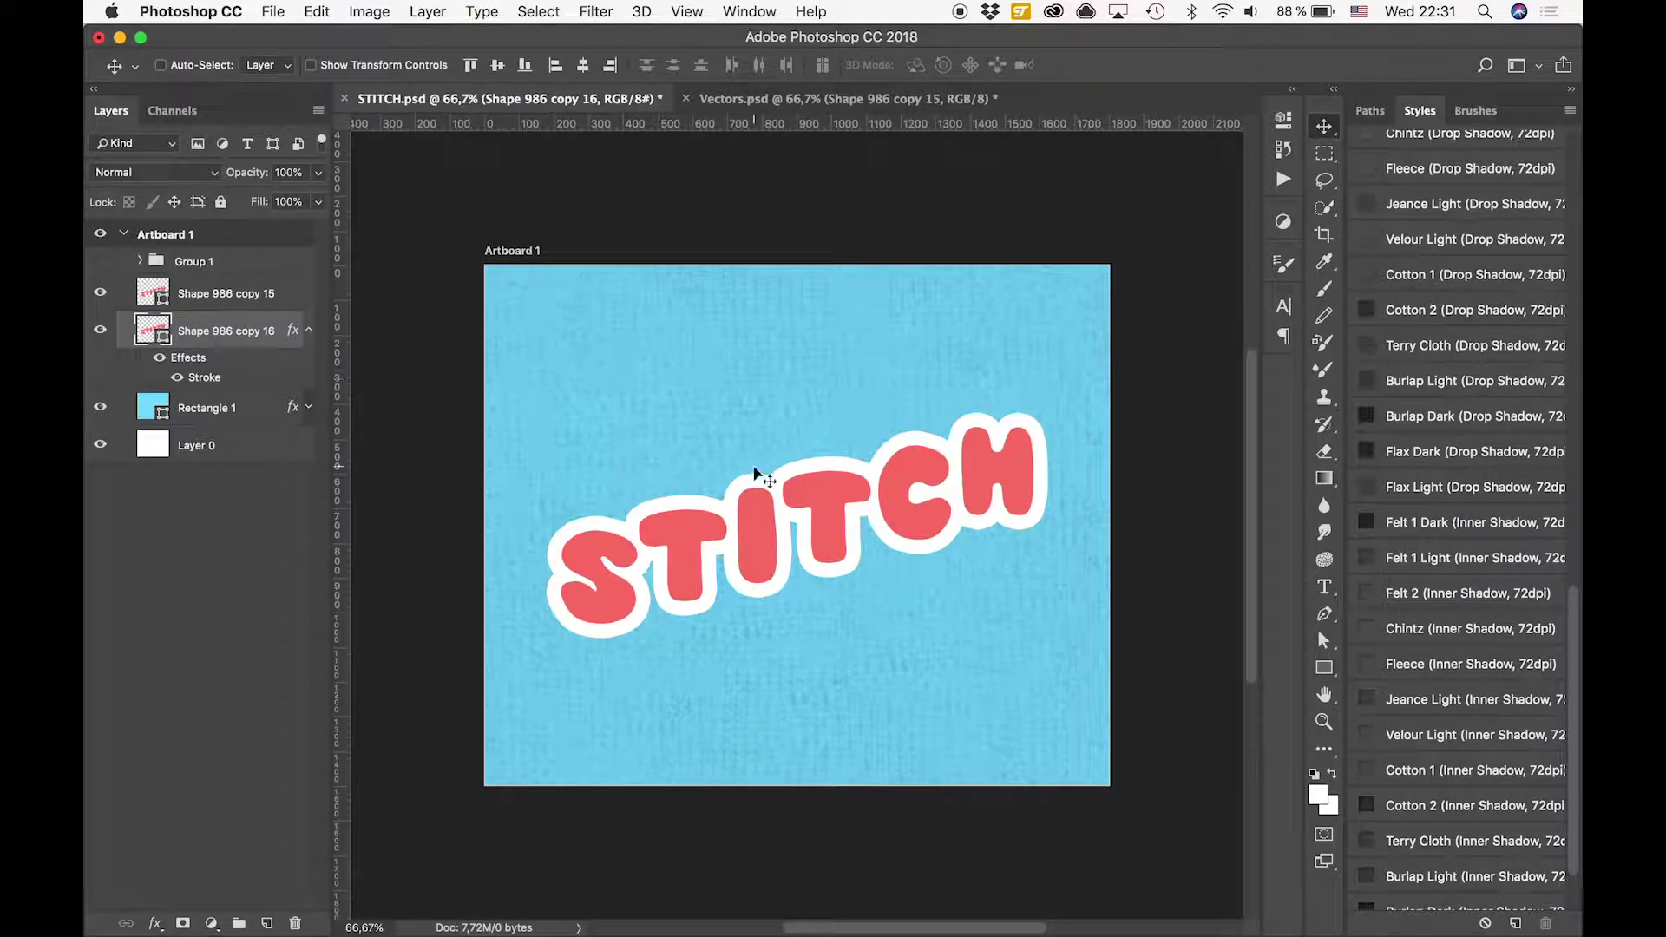
# Convert the red STITCH lettering to a smart object and apply the Flax Light style
pyautogui.click(168, 301)
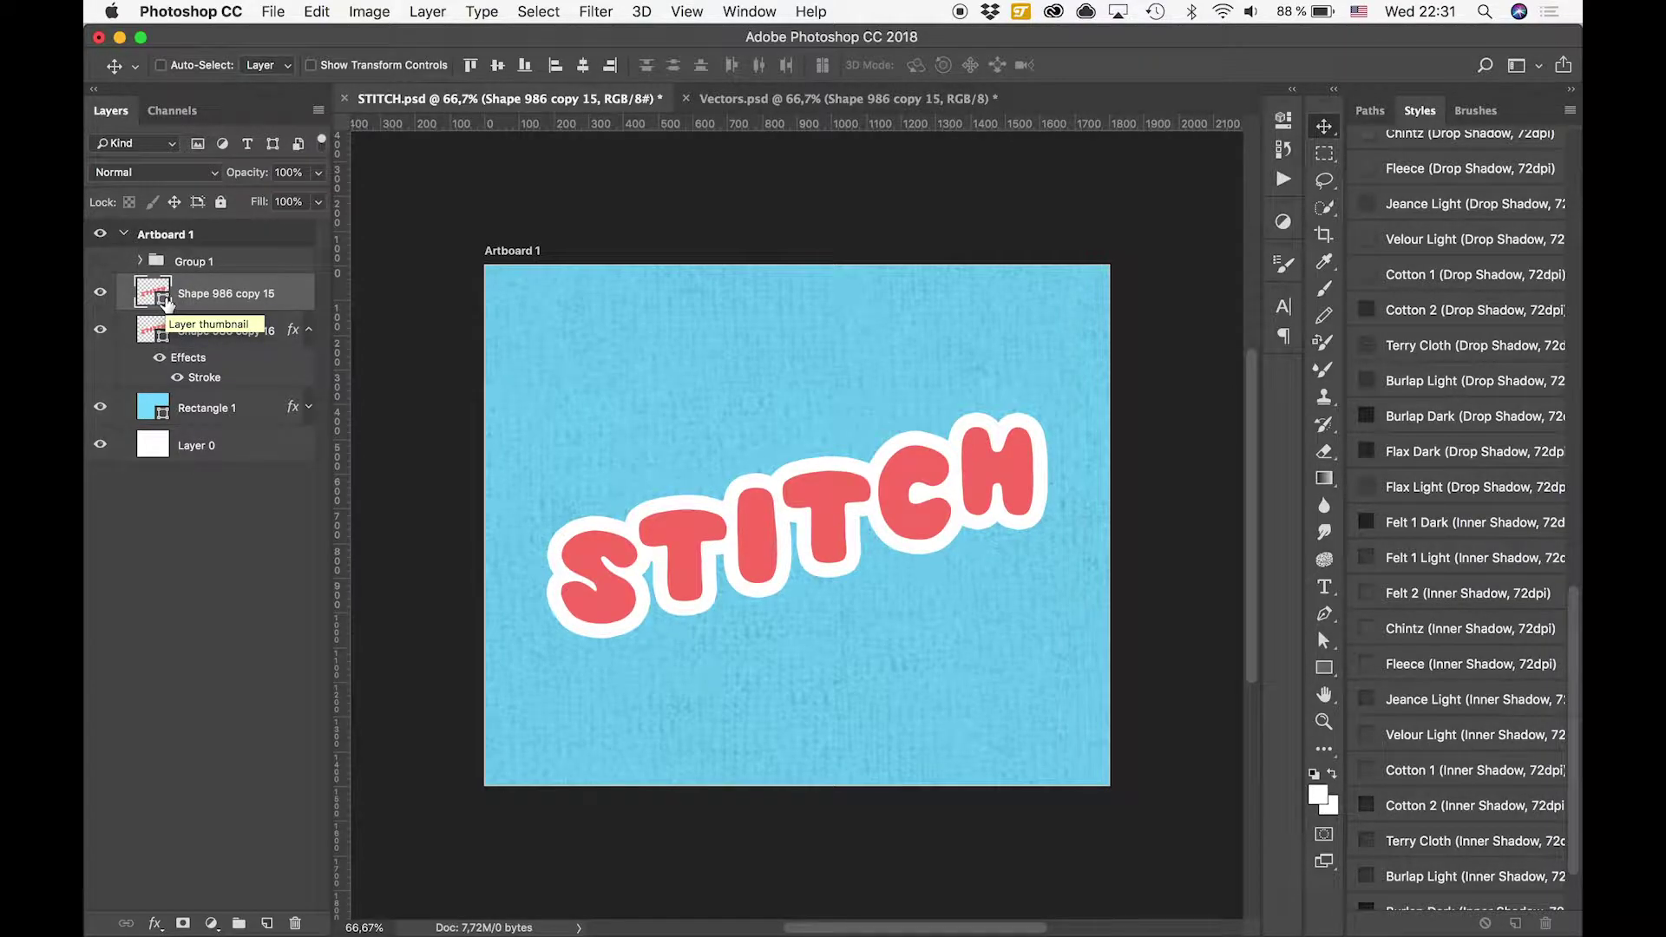
pyautogui.rightClick(167, 300)
pyautogui.press('Escape')
pyautogui.rightClick(194, 297)
pyautogui.click(243, 305)
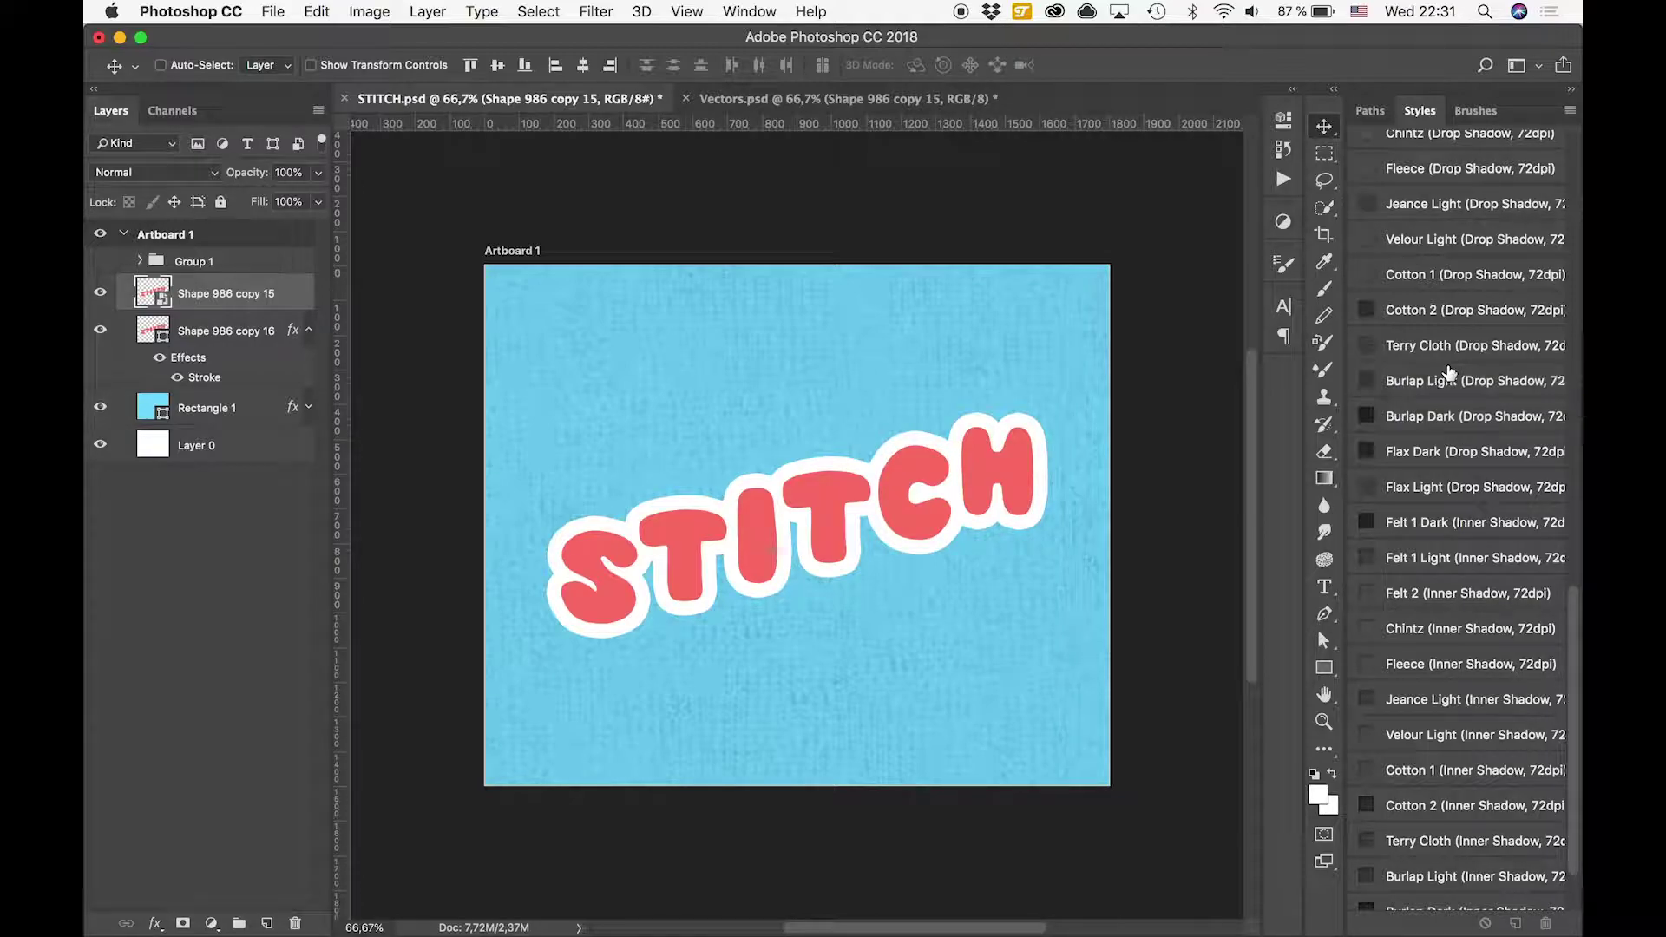
pyautogui.click(1429, 488)
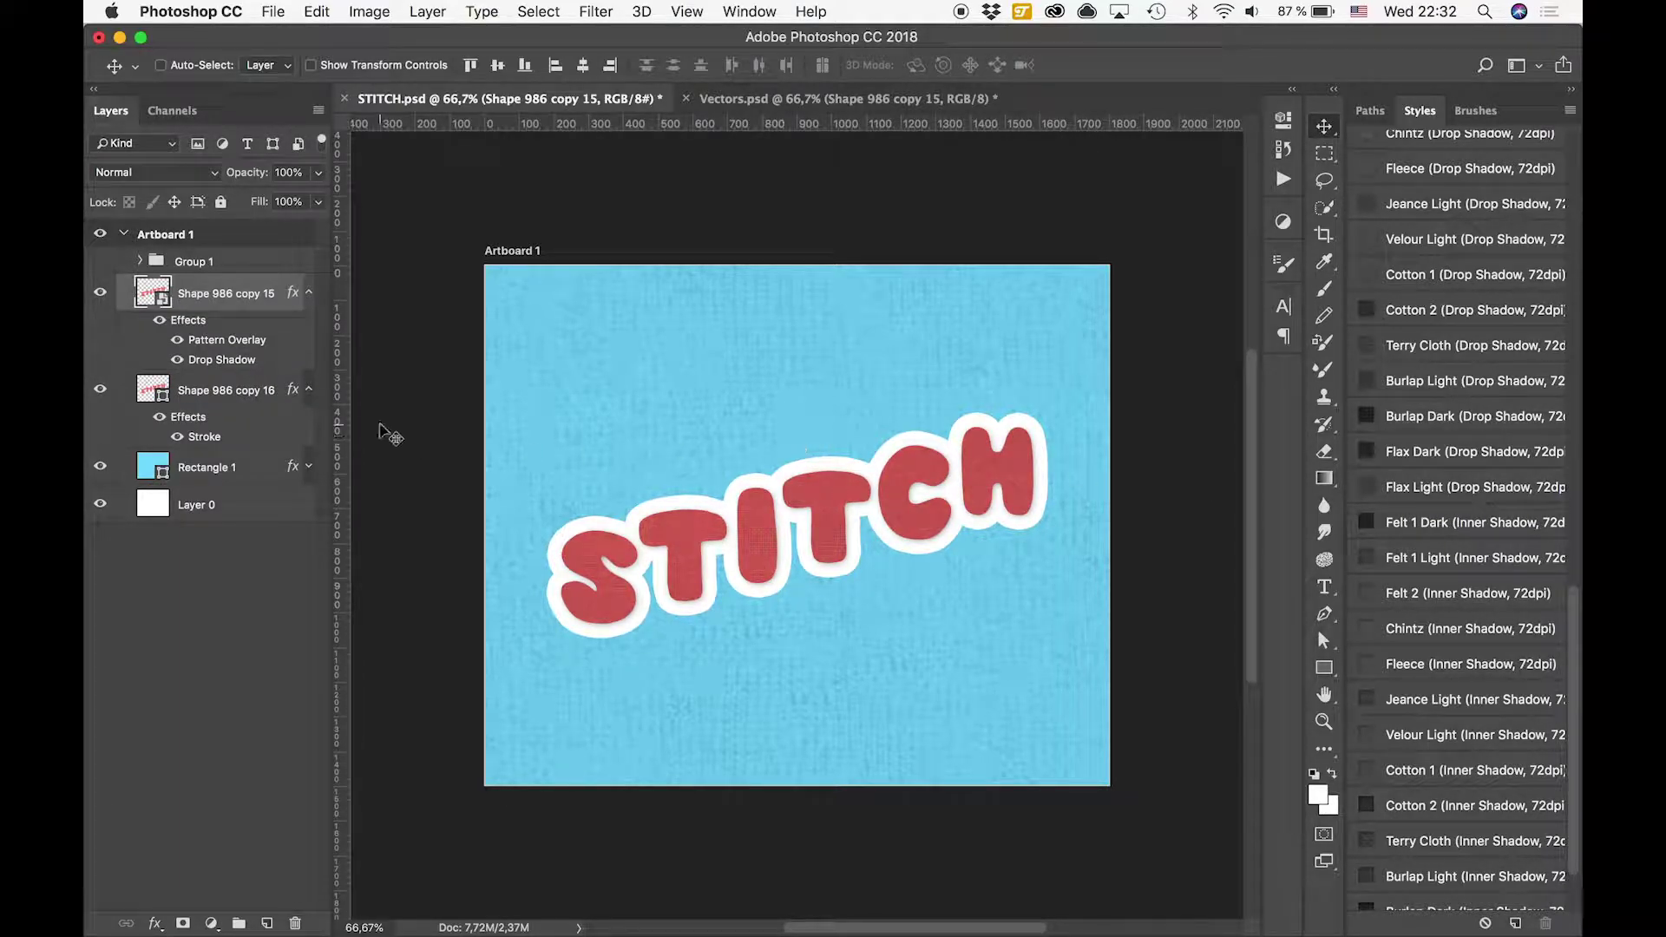
pyautogui.click(249, 399)
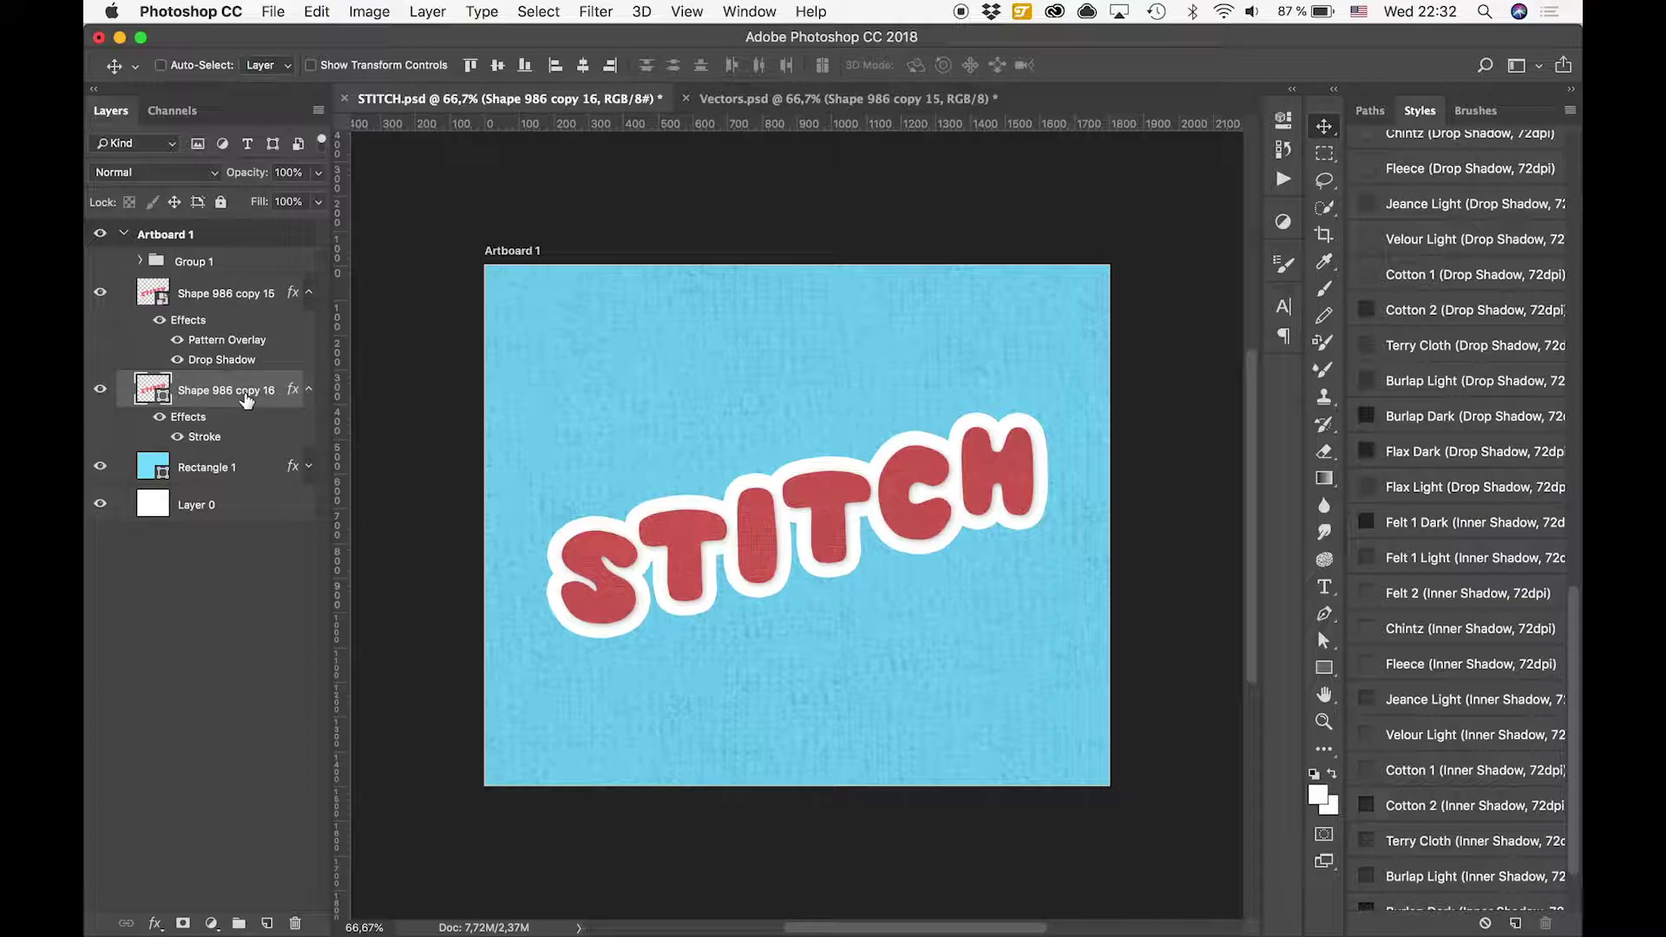
# Set the border layer's fill colour to pure white, hex ffffff
pyautogui.doubleClick(165, 401)
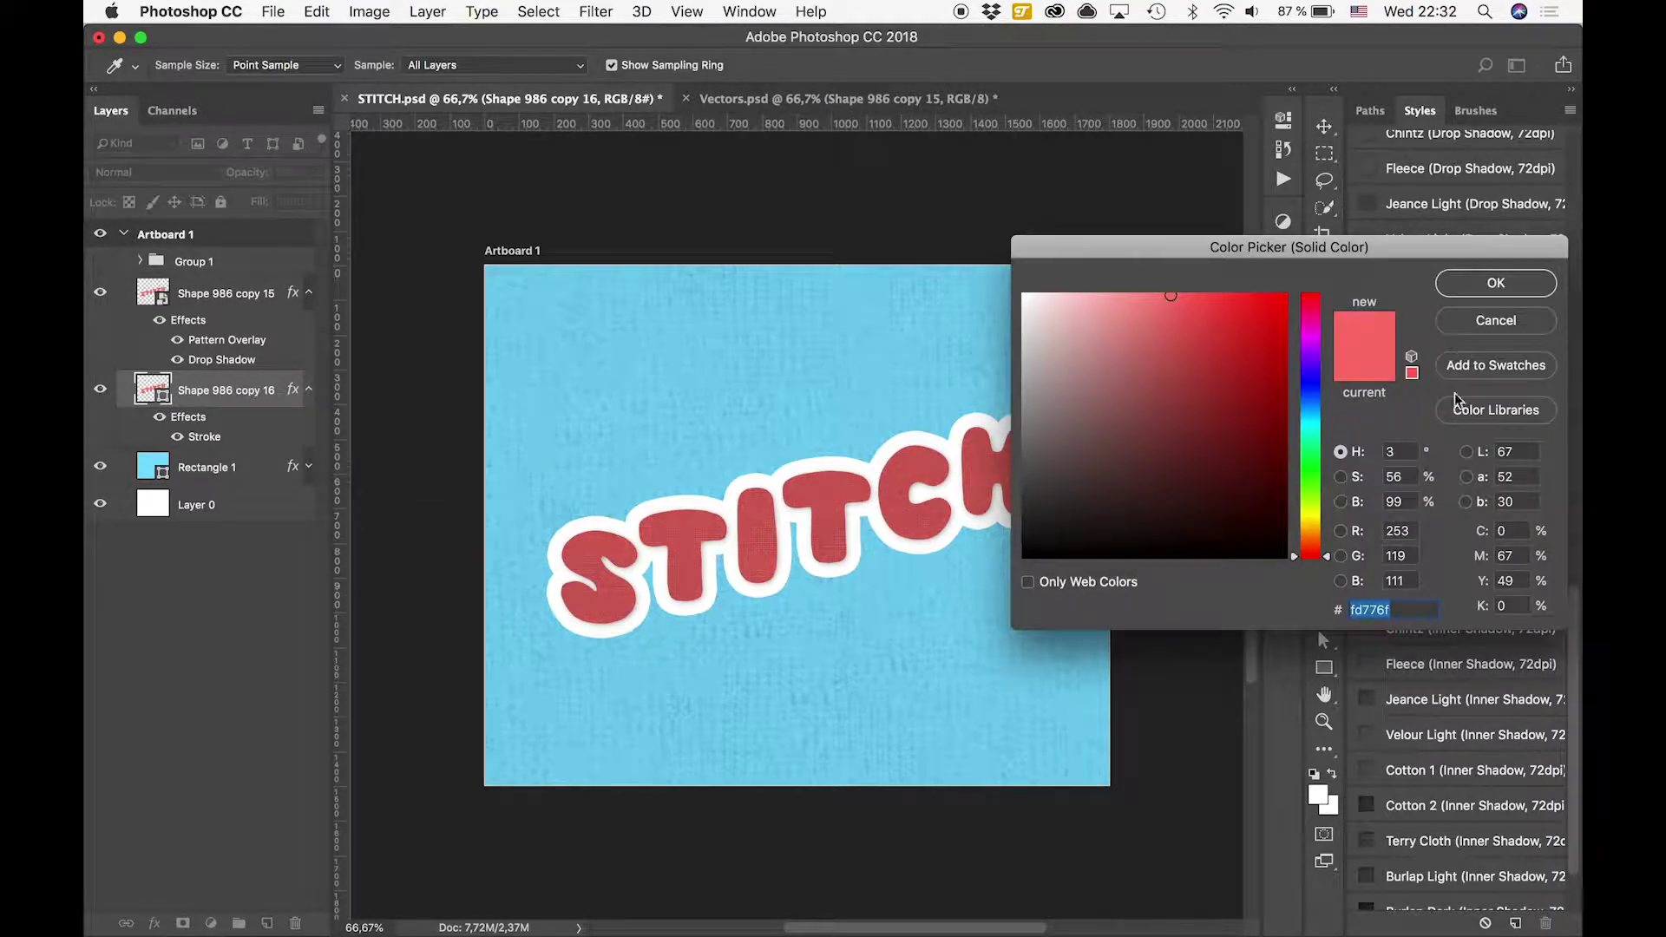
pyautogui.click(1495, 283)
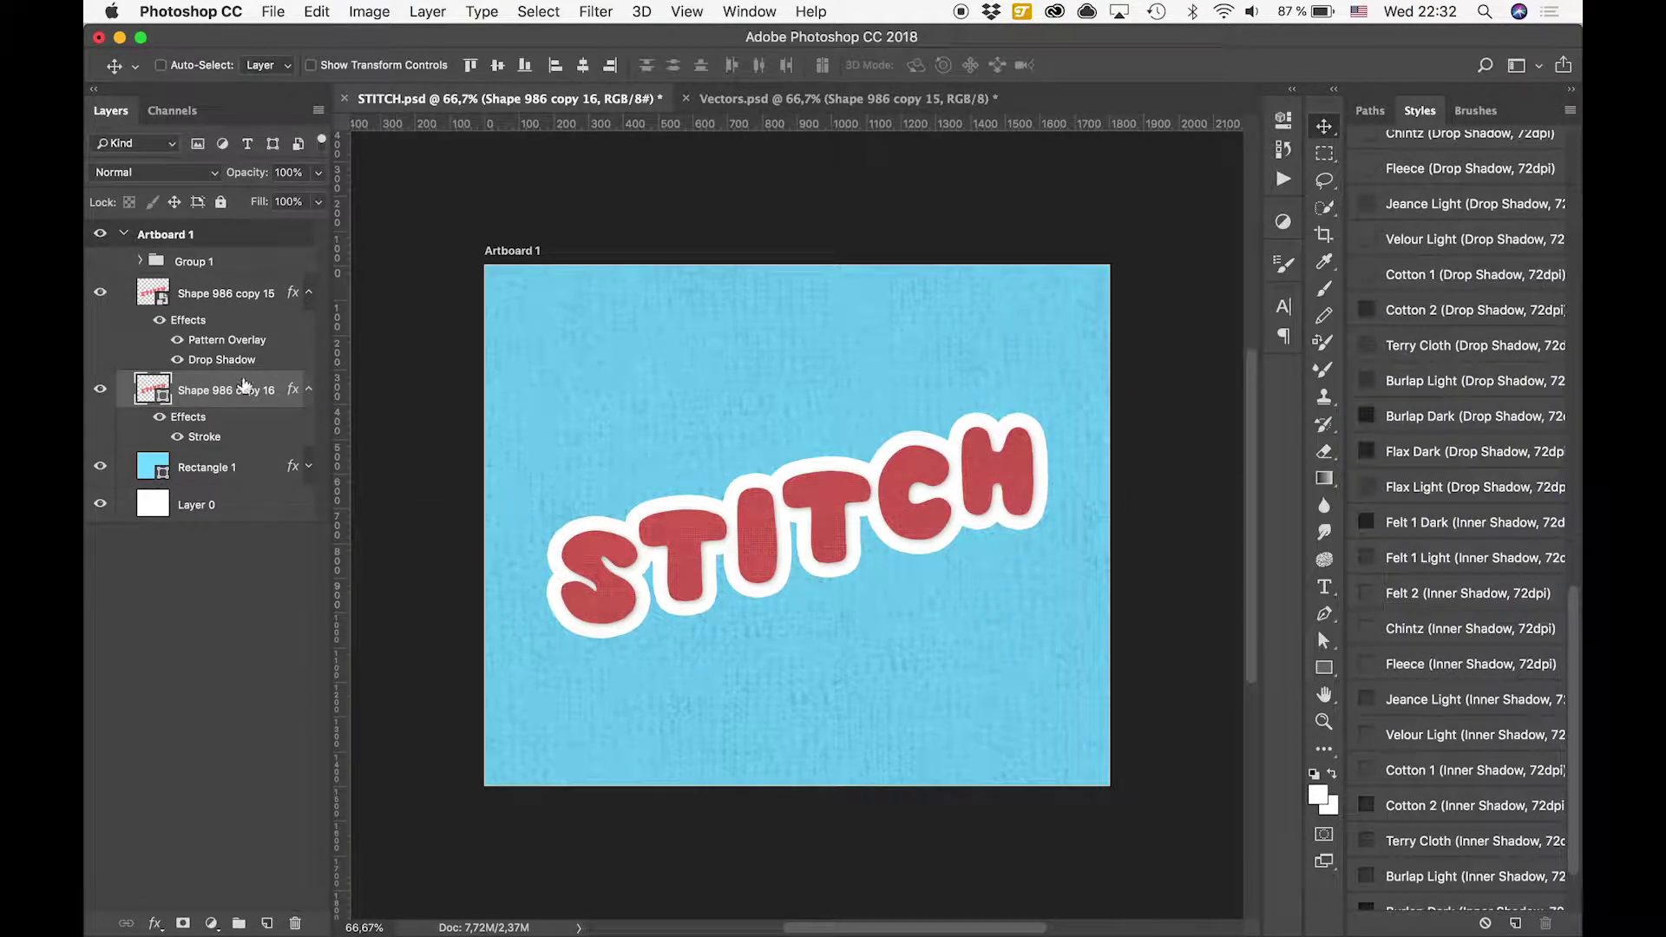
pyautogui.doubleClick(167, 397)
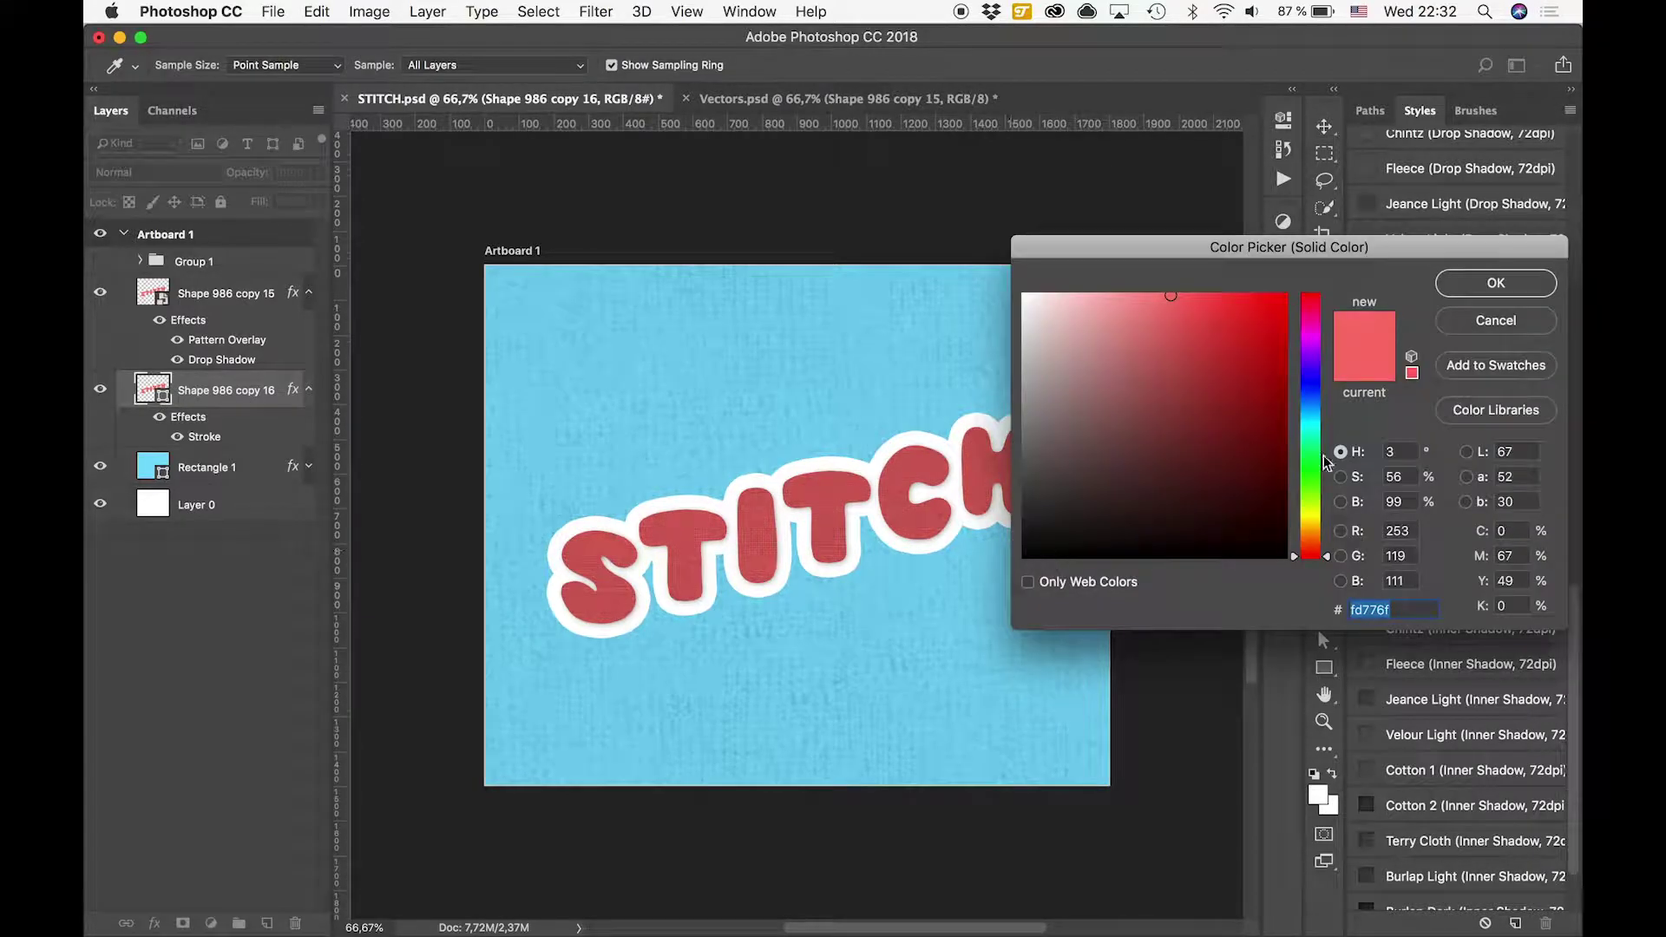
pyautogui.write('ff')
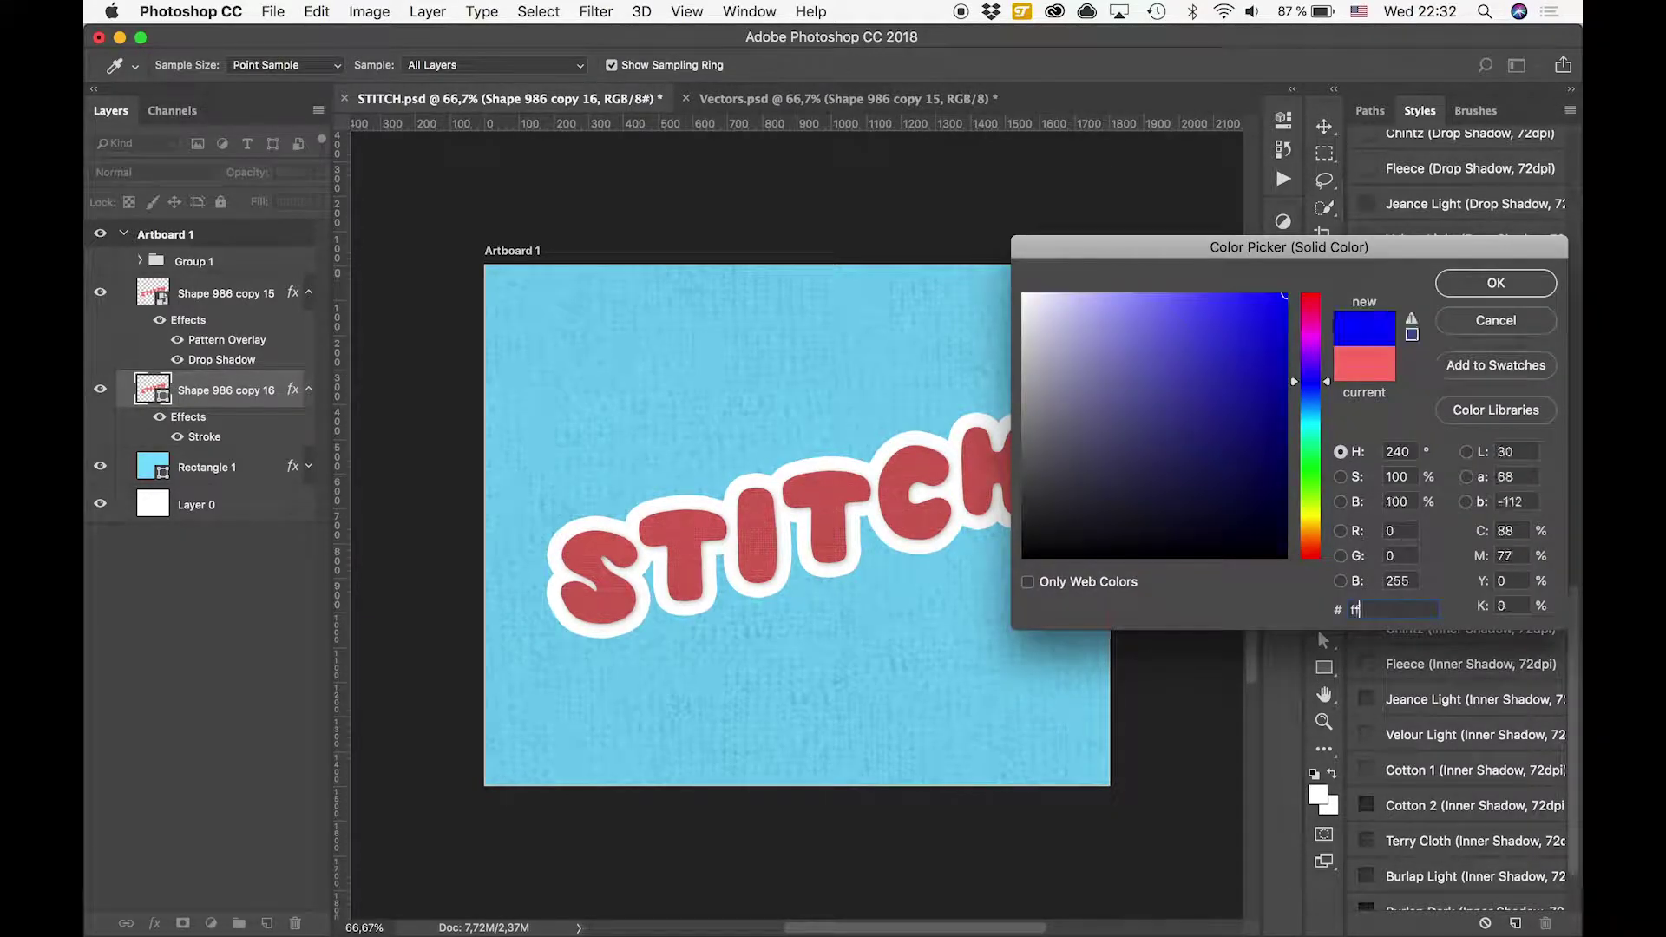
pyautogui.write('ffff')
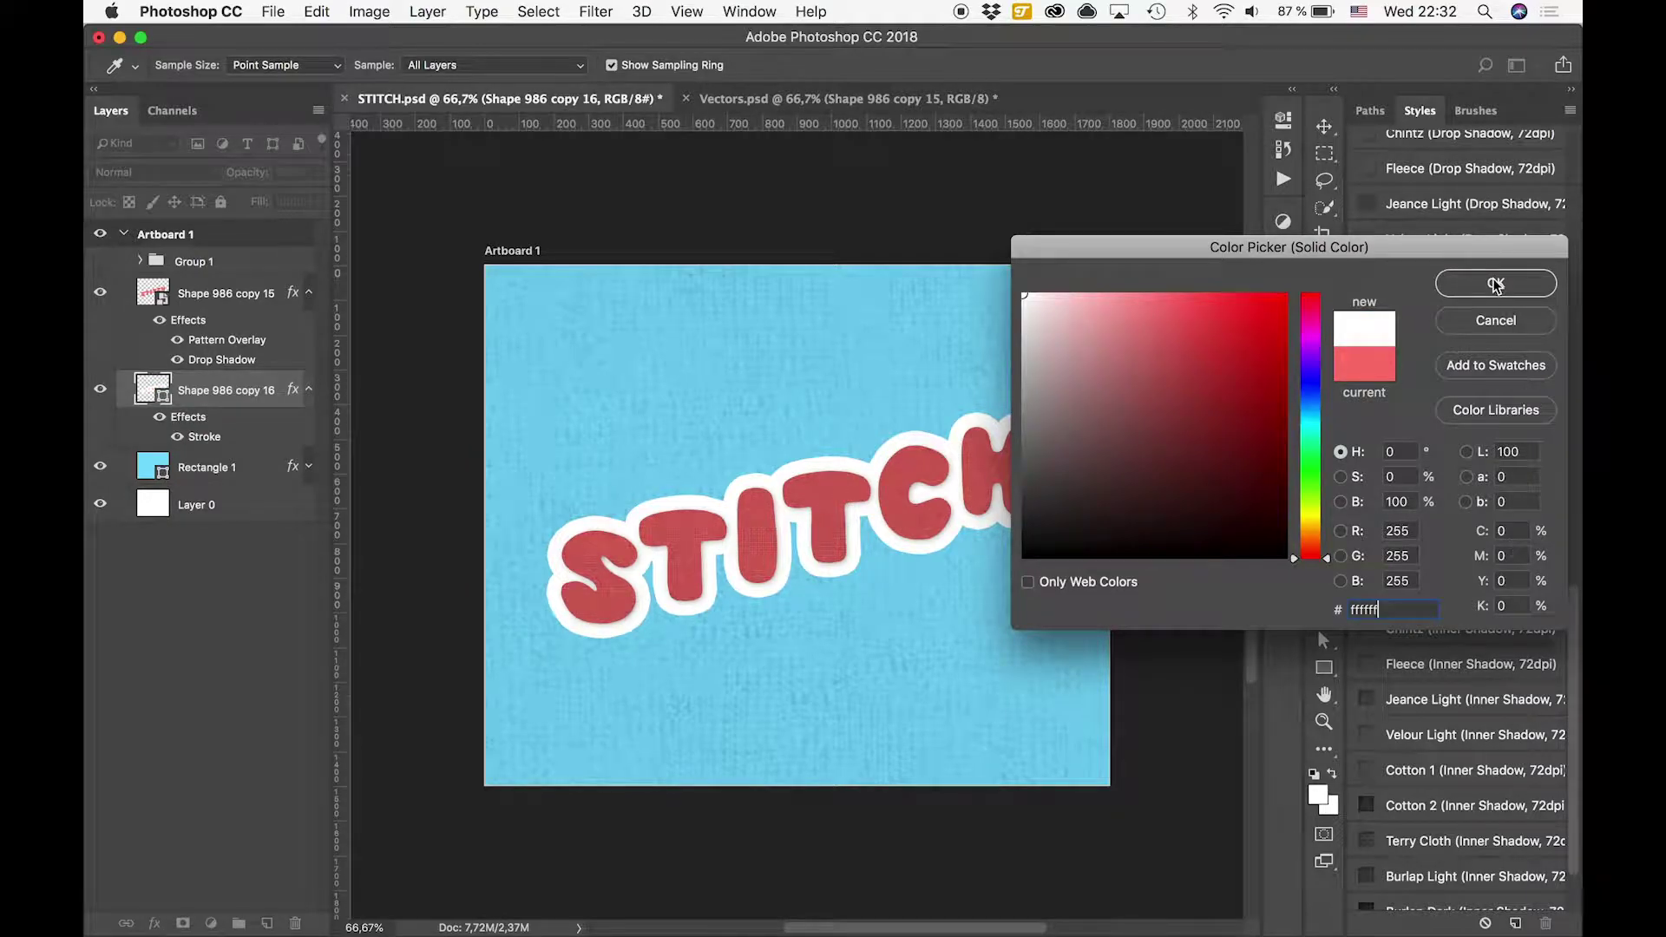
pyautogui.click(1495, 284)
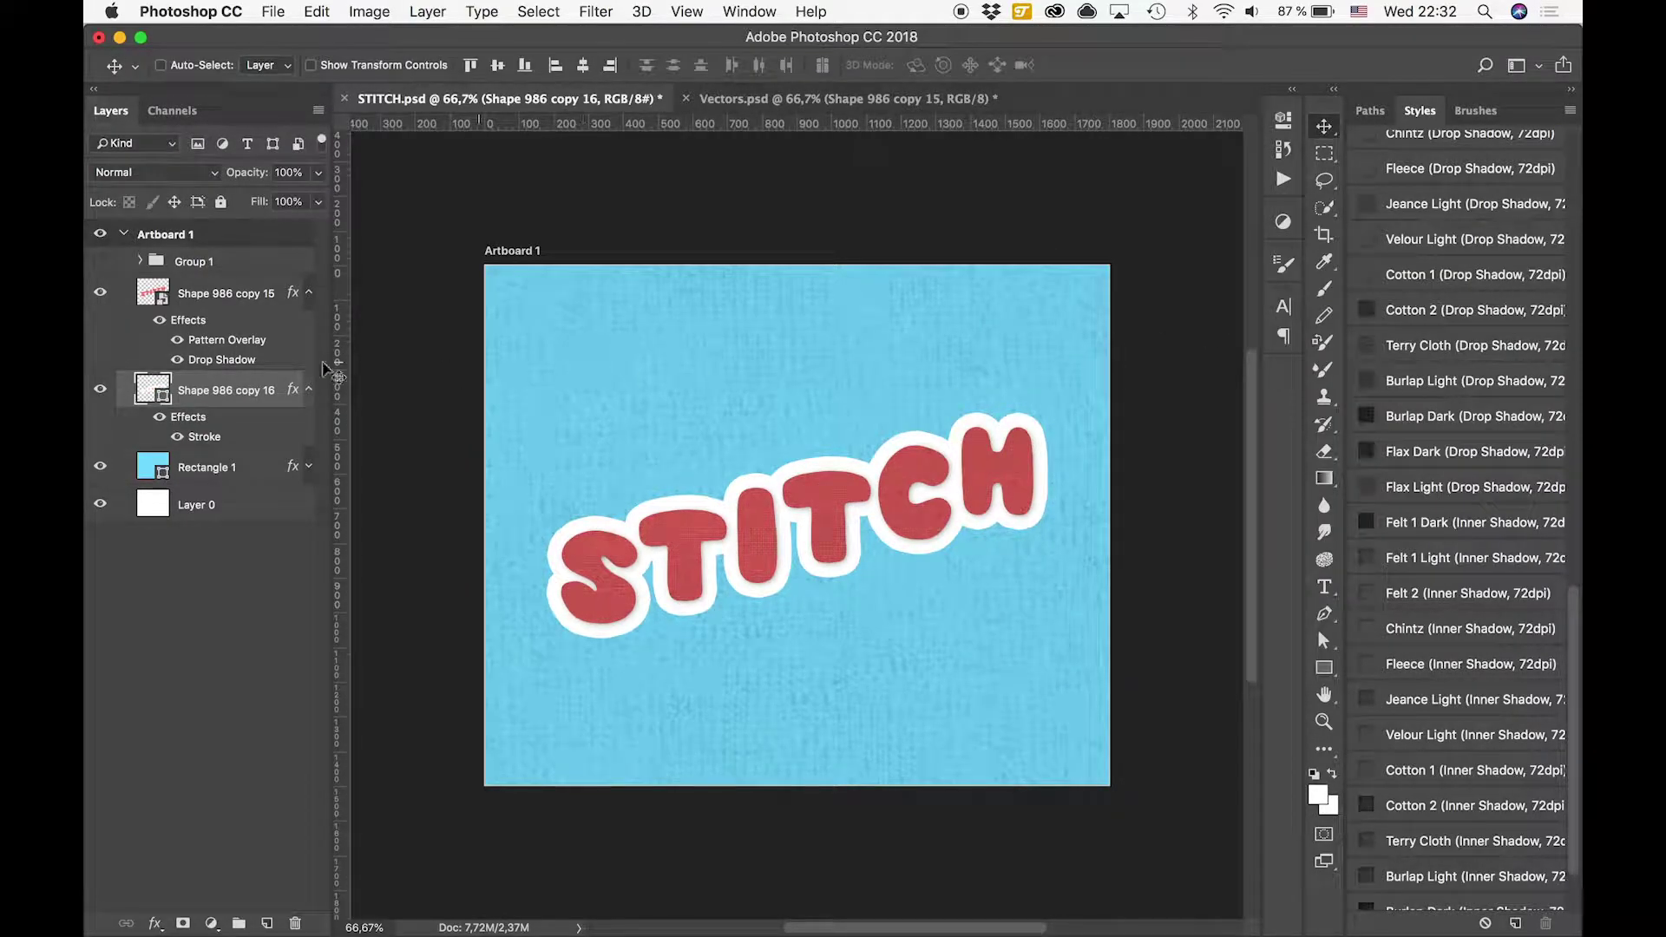
# Convert the white border layer to a Smart Object and apply a fleece fabric style
pyautogui.rightClick(170, 396)
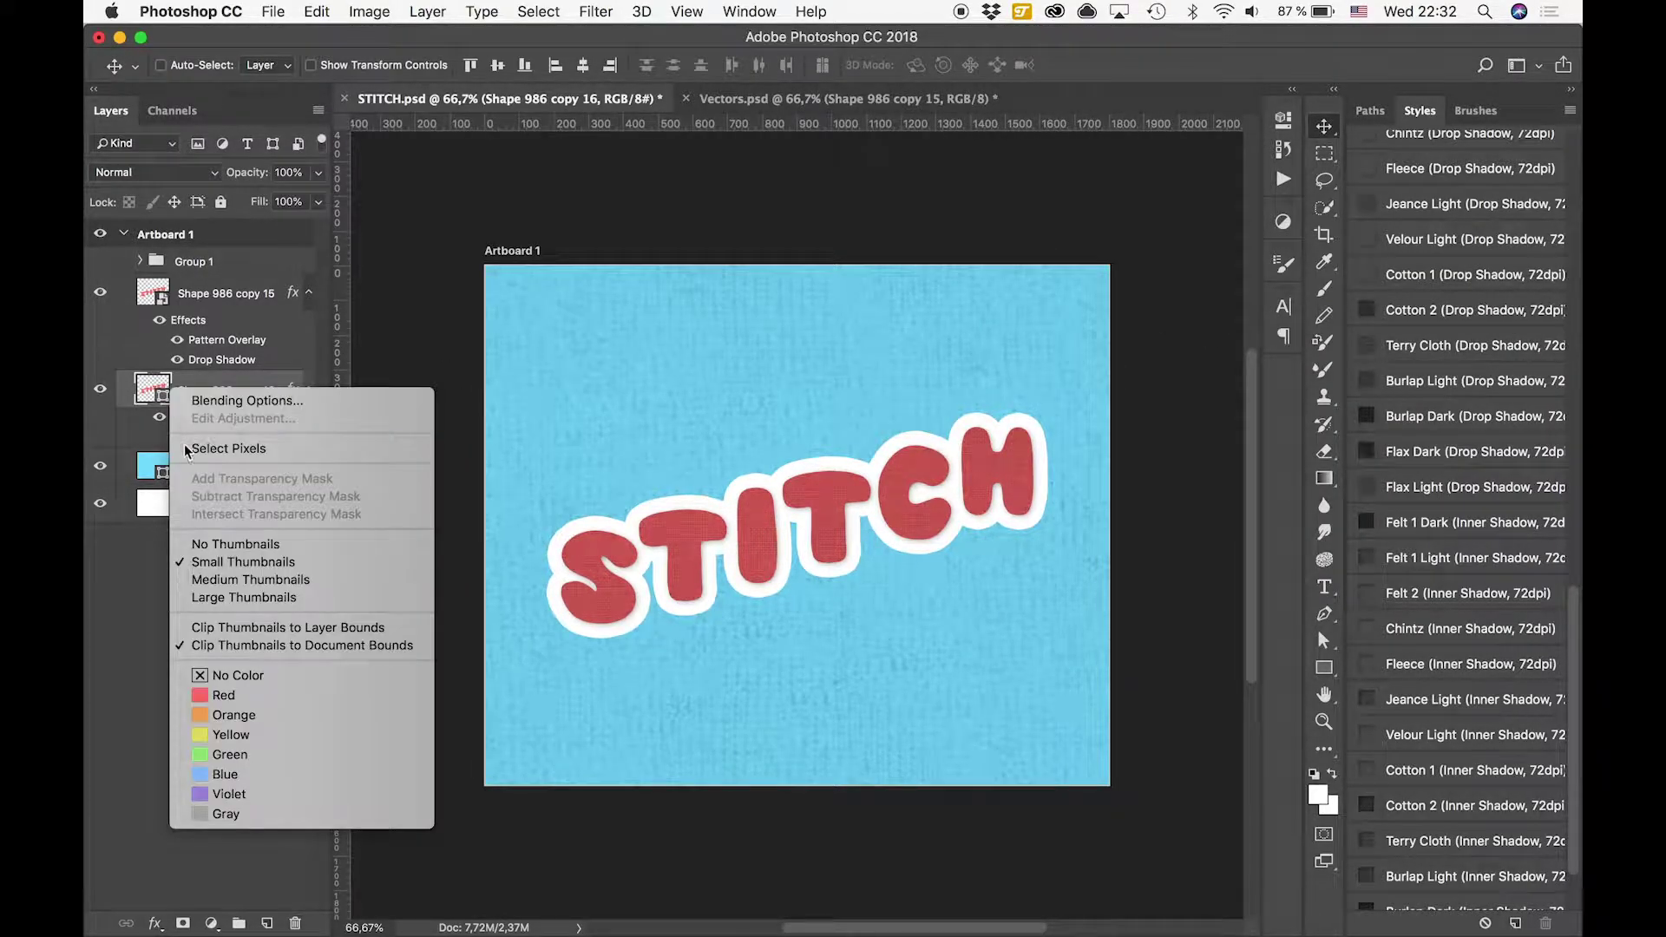
pyautogui.click(221, 380)
pyautogui.rightClick(220, 381)
pyautogui.click(296, 314)
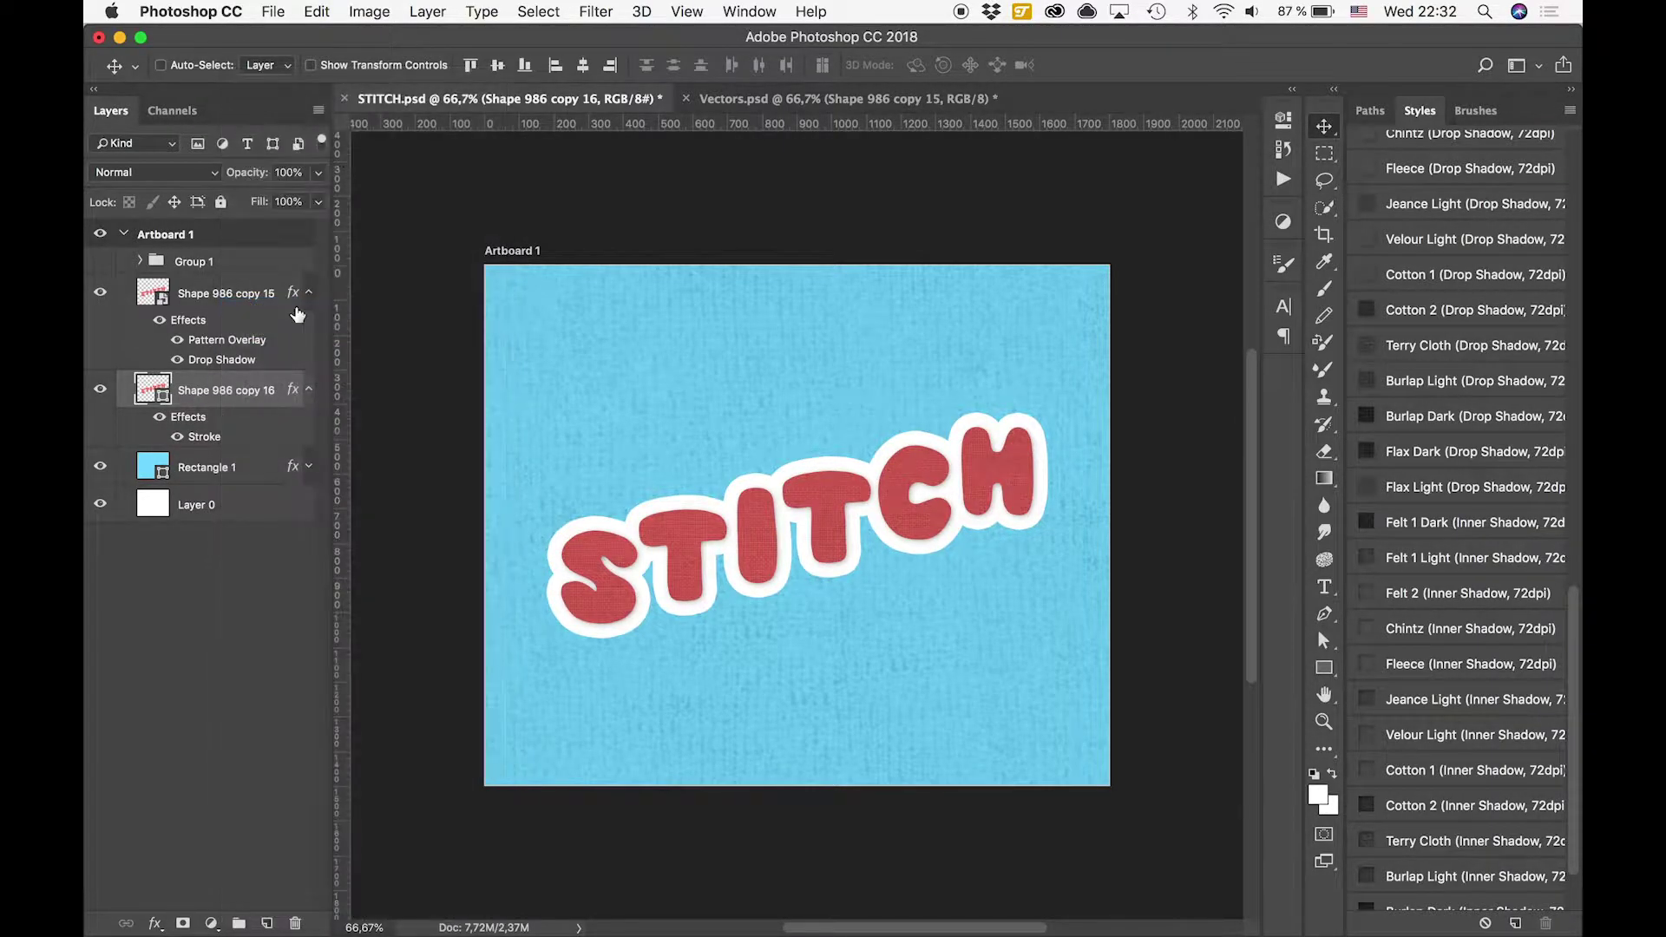
pyautogui.click(1421, 171)
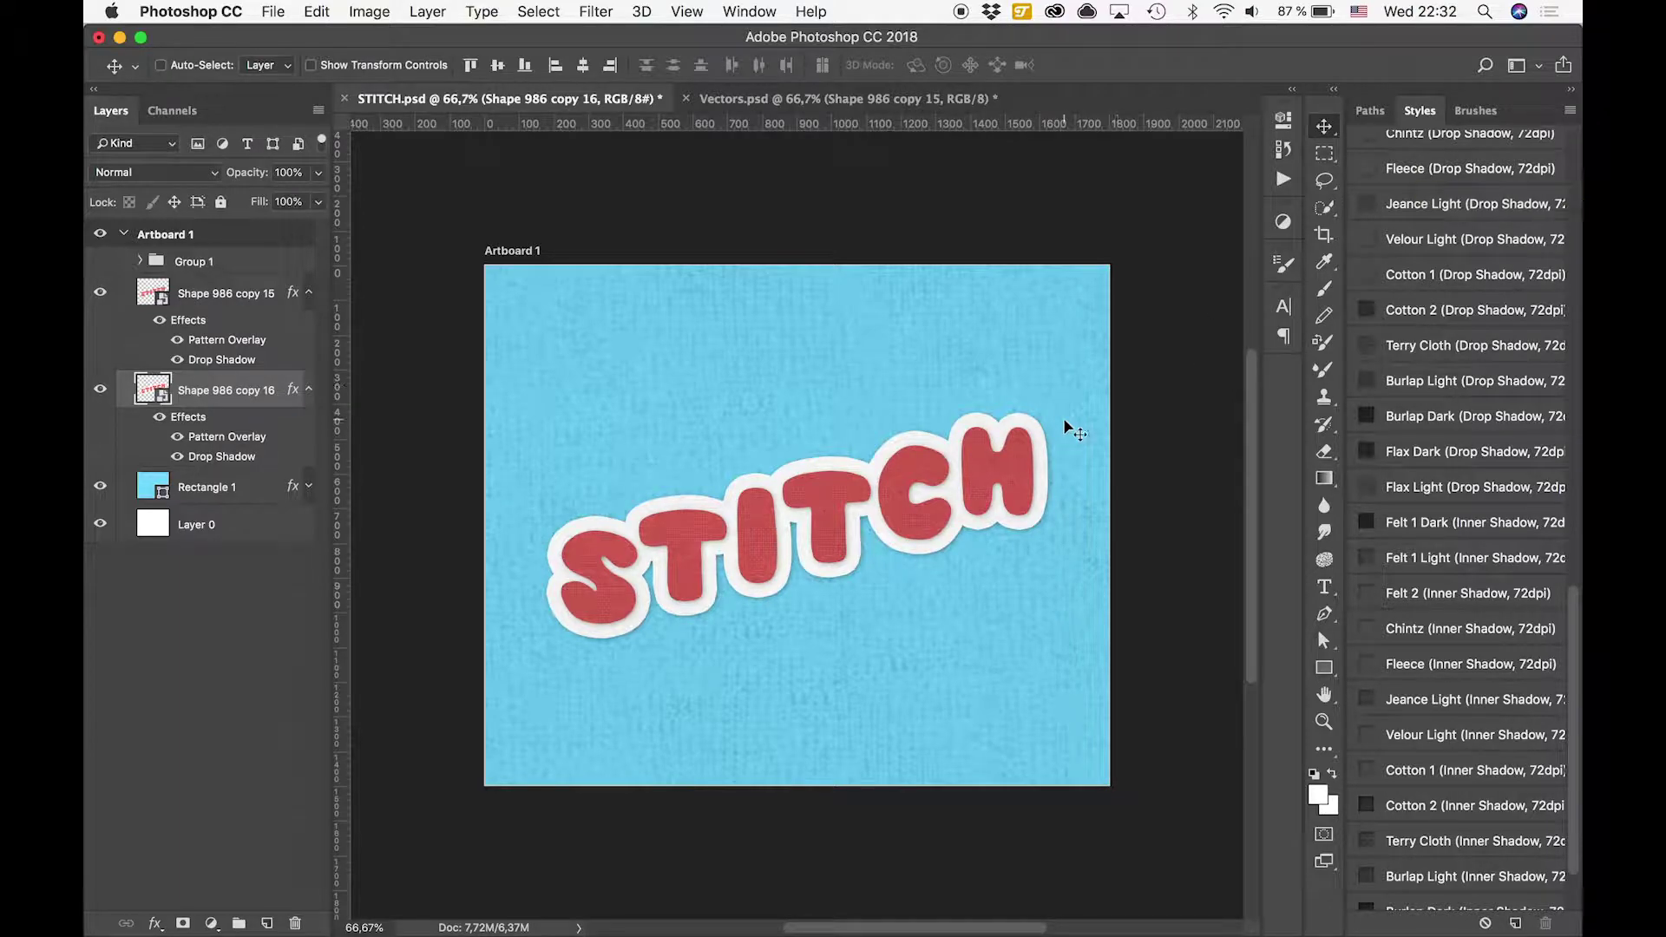
pyautogui.press('super+1')
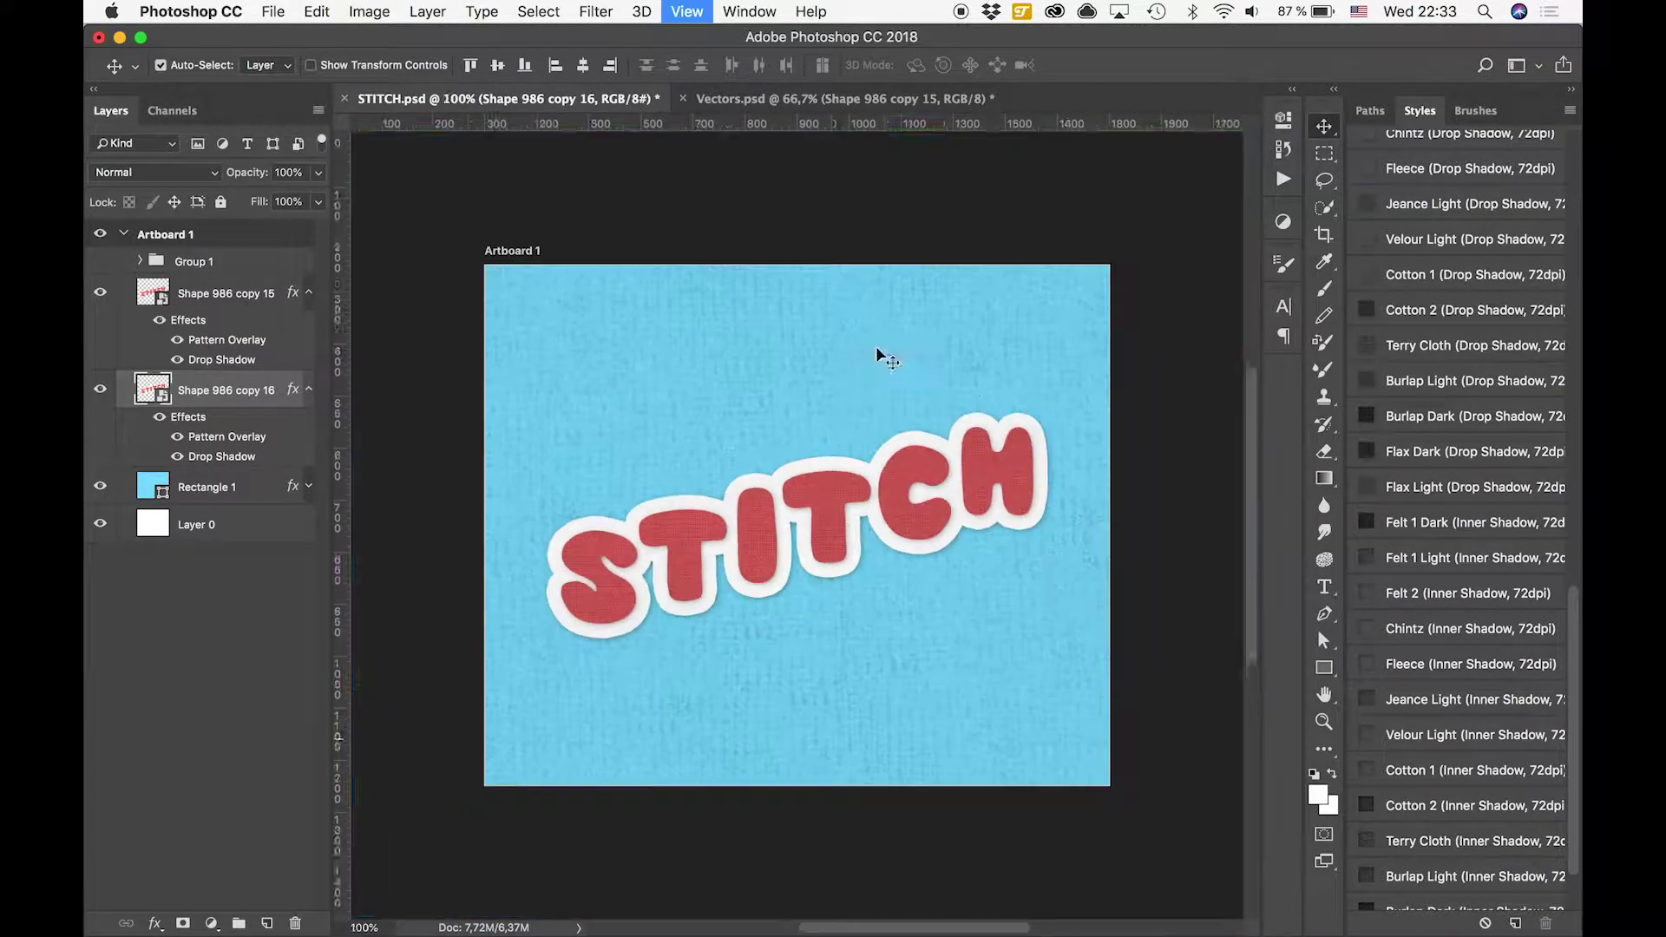
# With the red letters layer selected, choose the stitch 4 short 10 brush from Stitch 4 Short
pyautogui.click(188, 295)
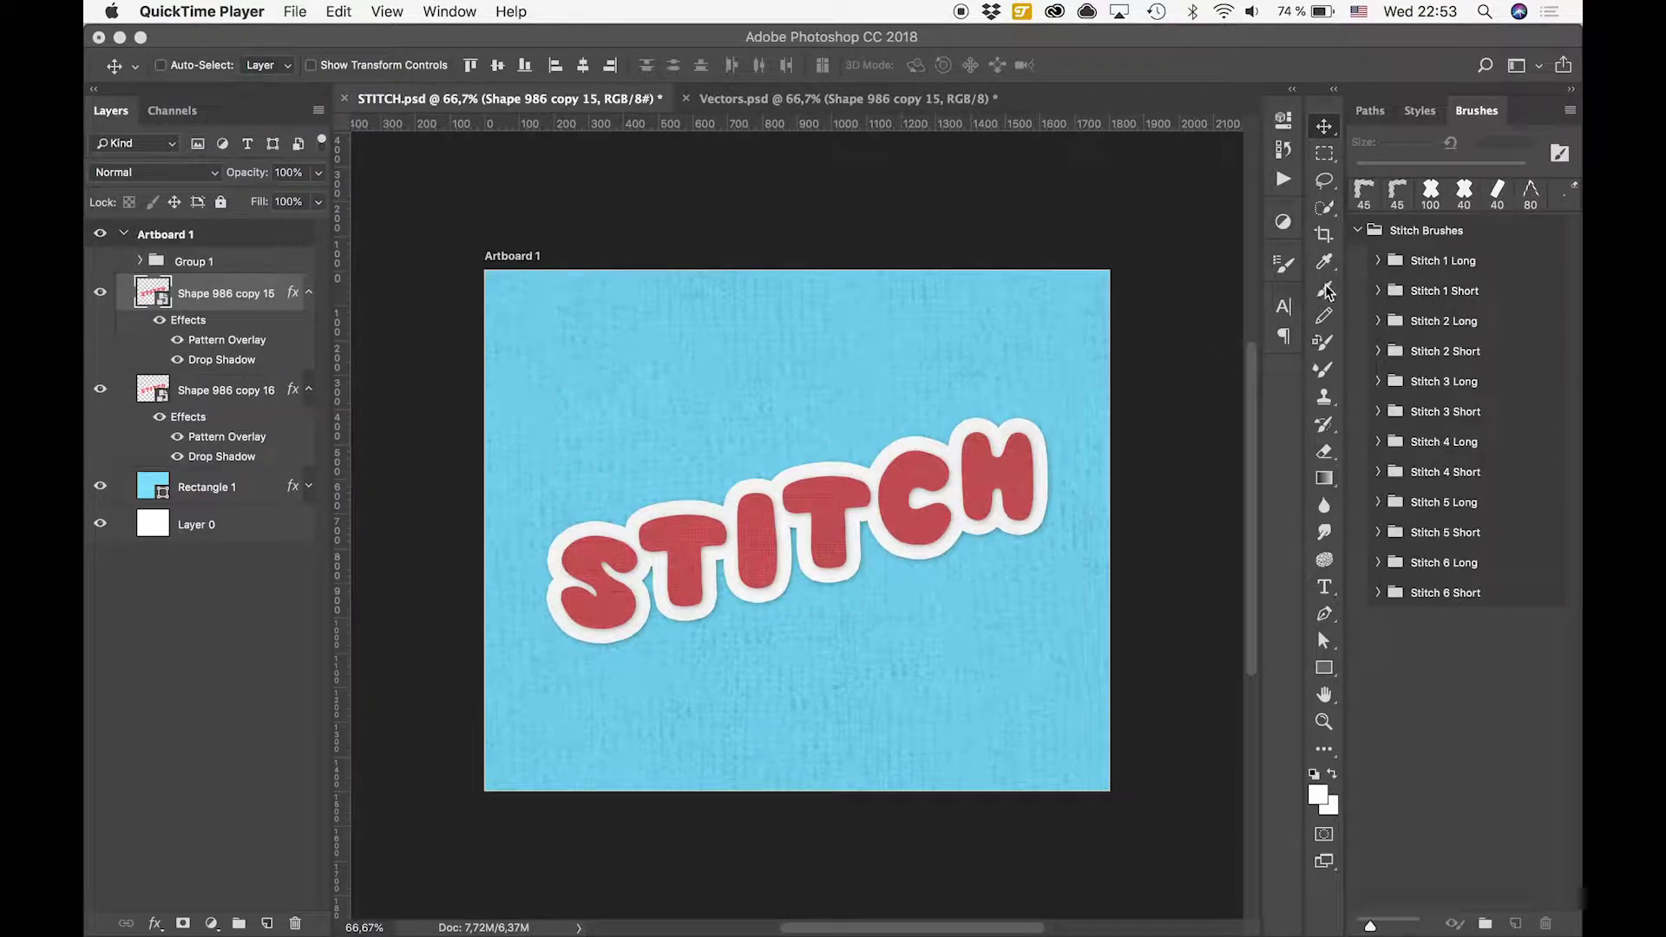
pyautogui.click(1325, 291)
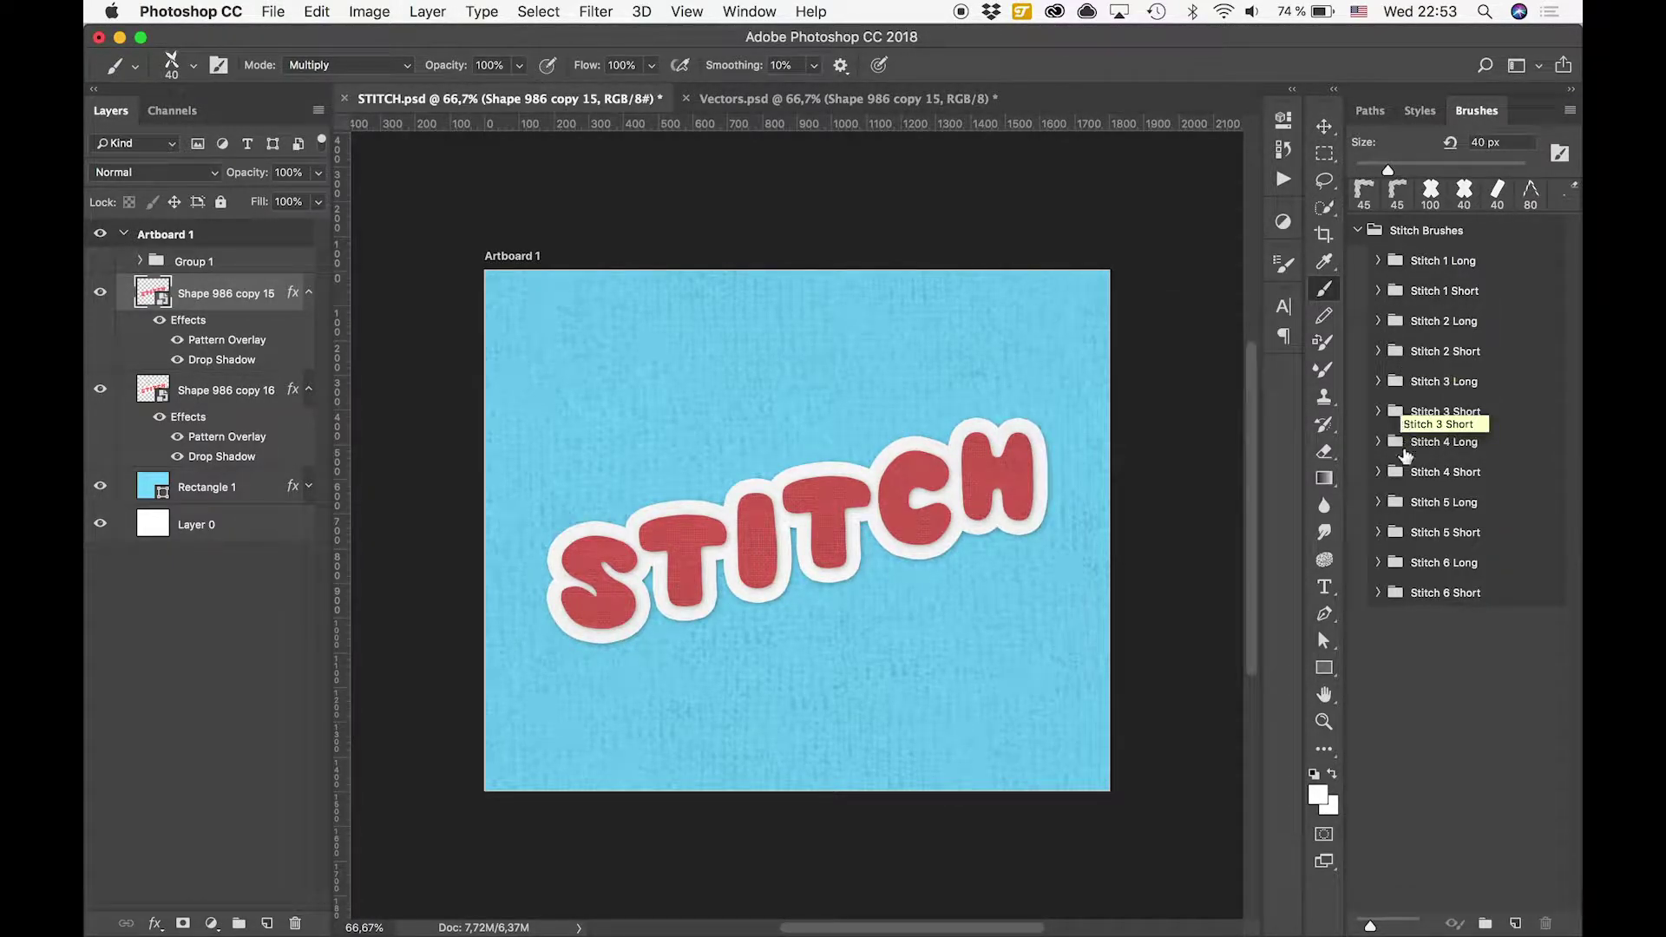
pyautogui.click(1376, 472)
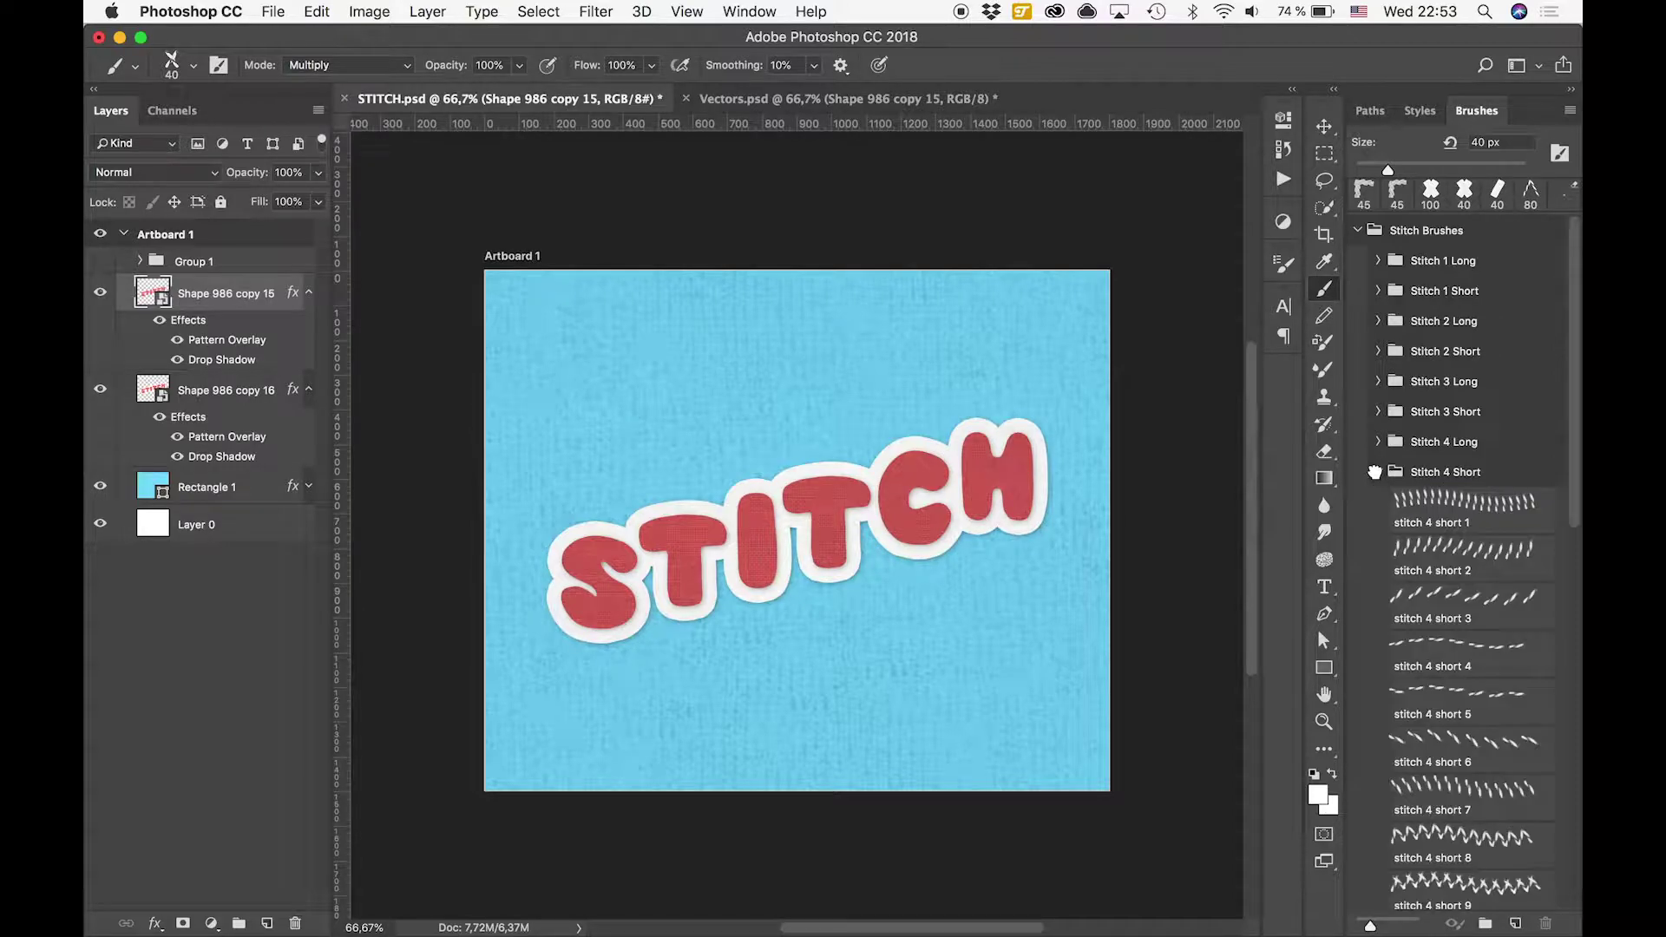
pyautogui.scroll(-4, 1457, 692)
pyautogui.scroll(-1, 1457, 691)
pyautogui.click(1438, 798)
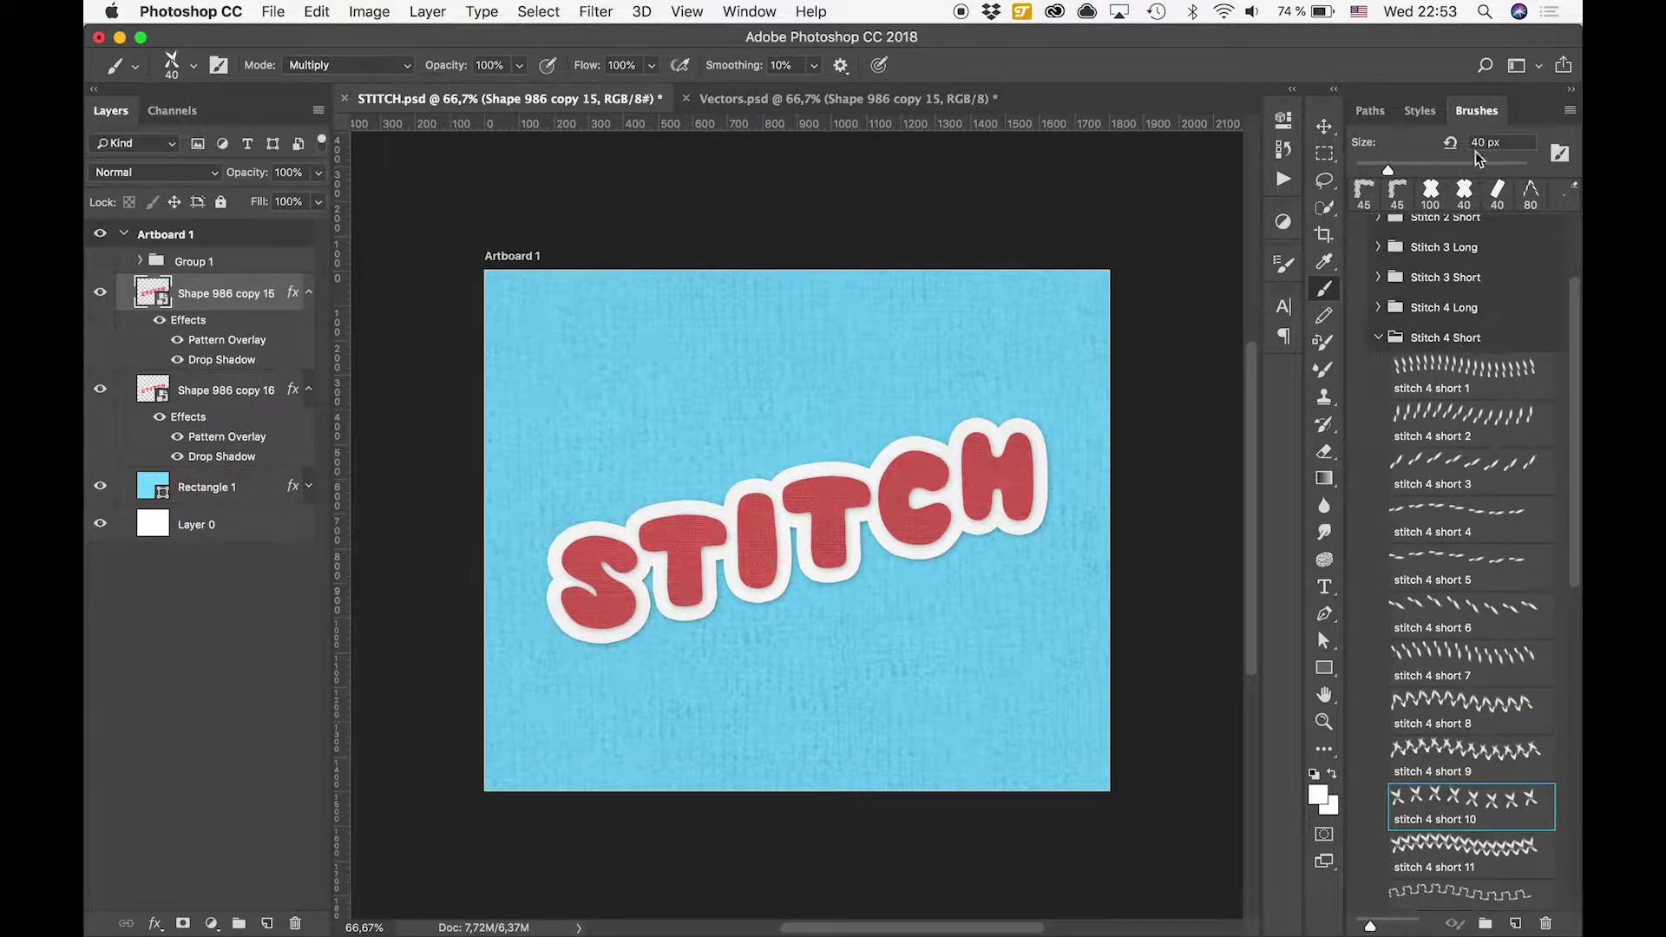
# Set the foreground painting colour to white
pyautogui.click(1318, 794)
pyautogui.click(1369, 610)
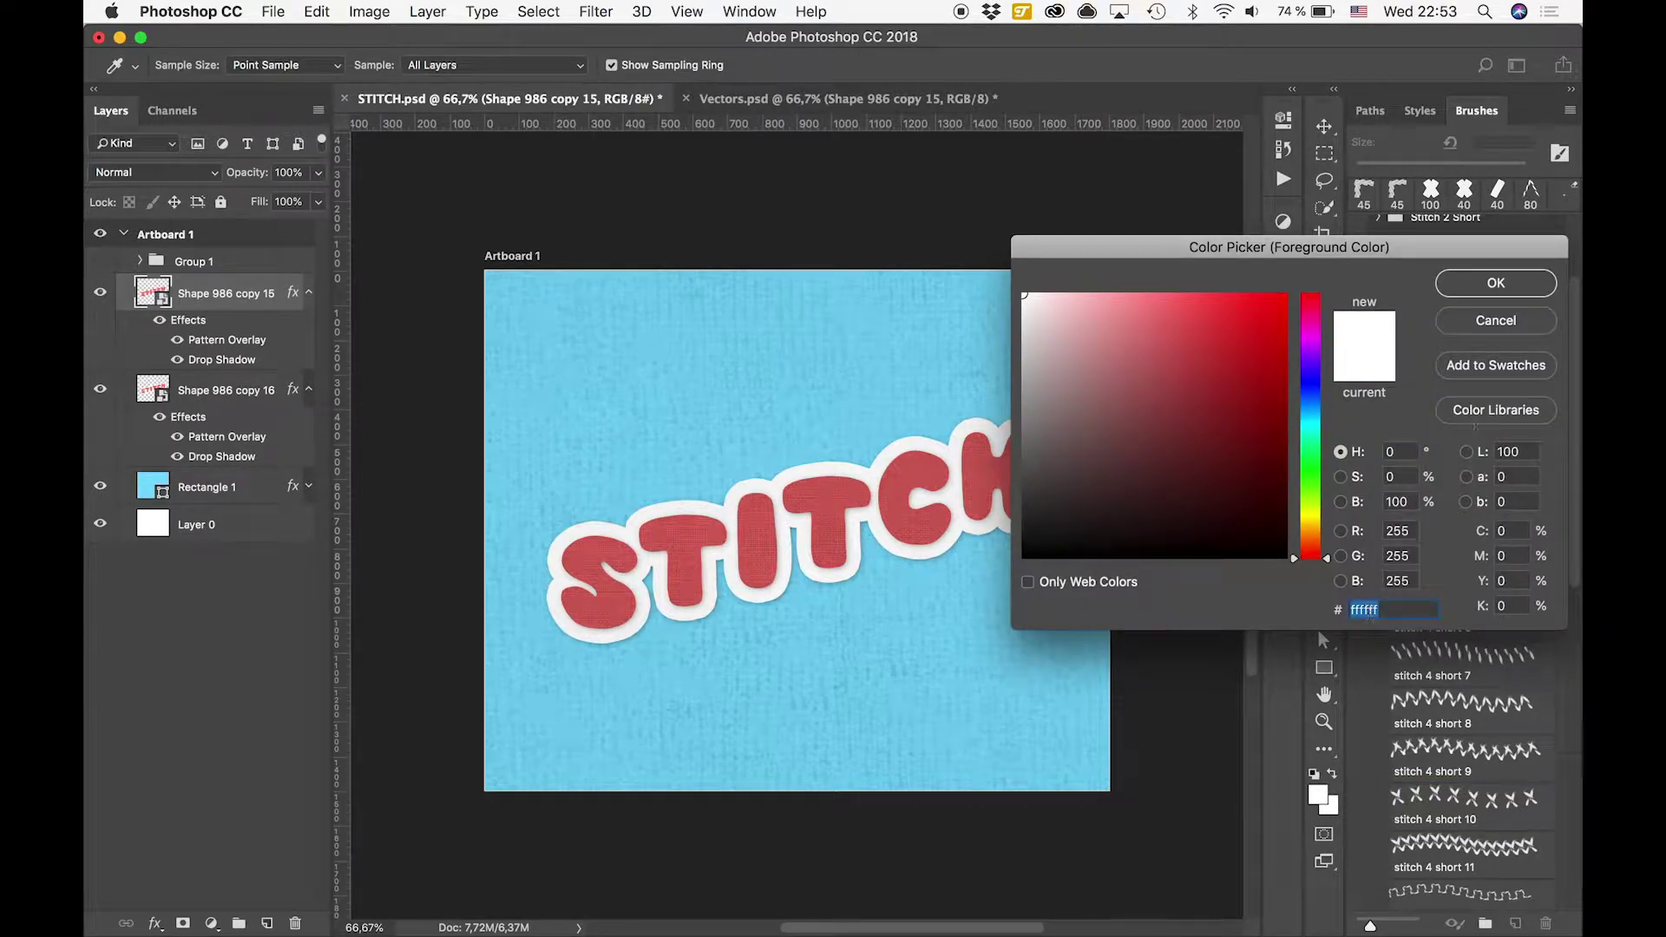
pyautogui.click(1489, 293)
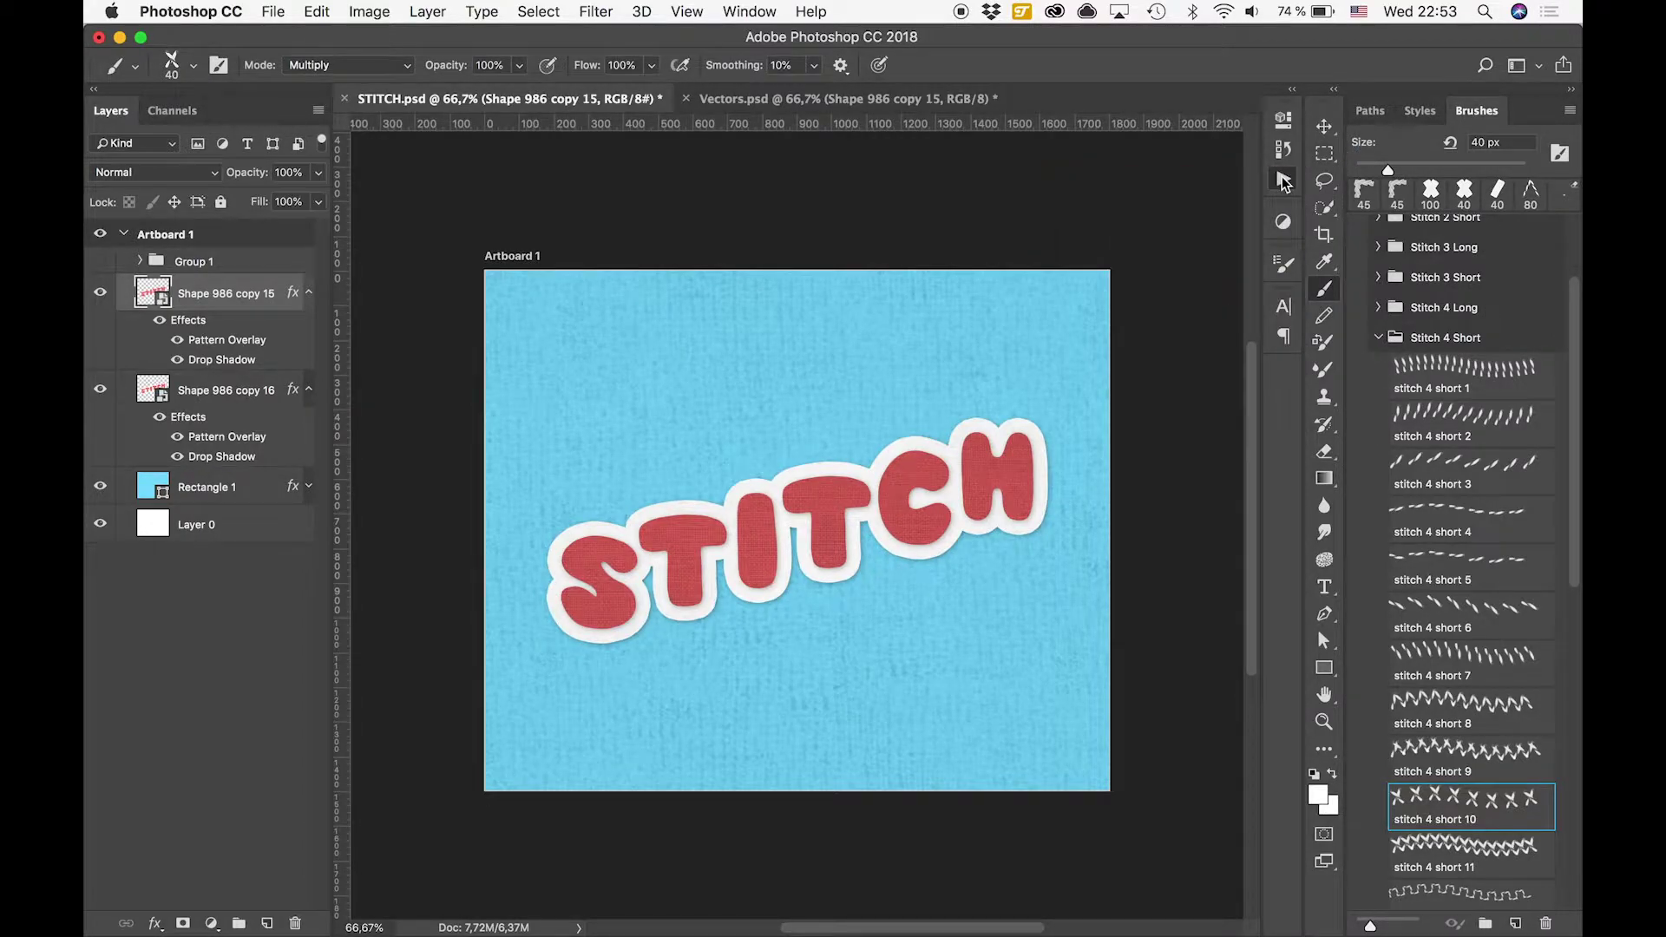
# Play the Stitch Action to create the Stitch Stroke layer of white cross-stitches
pyautogui.click(1284, 180)
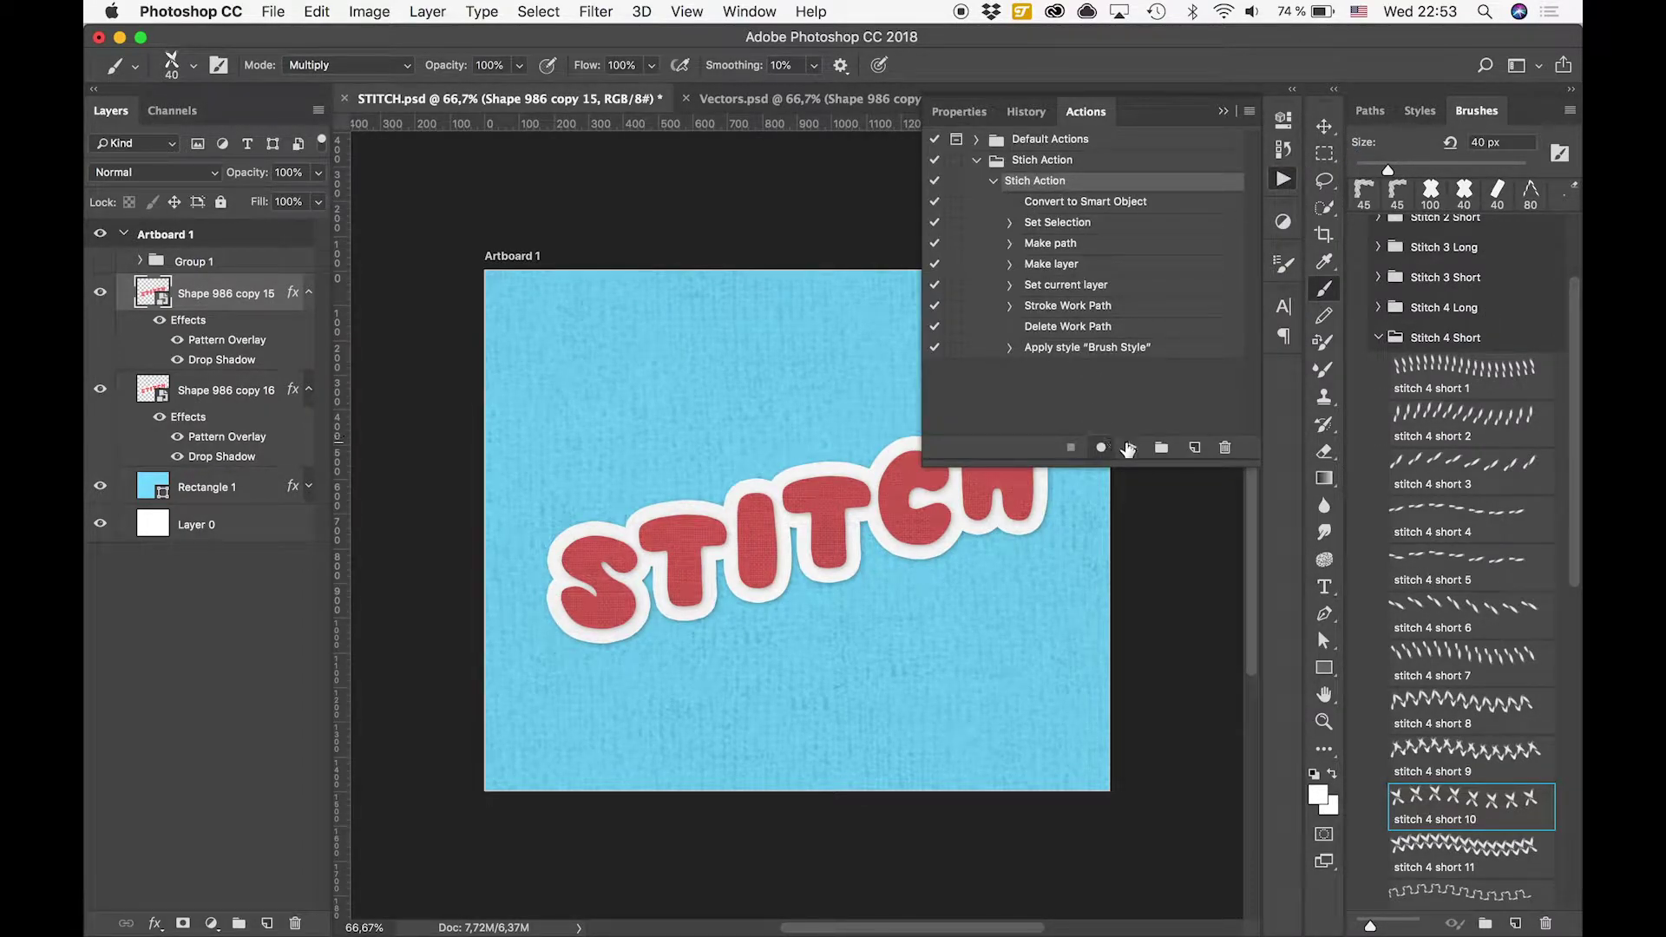
pyautogui.click(1130, 447)
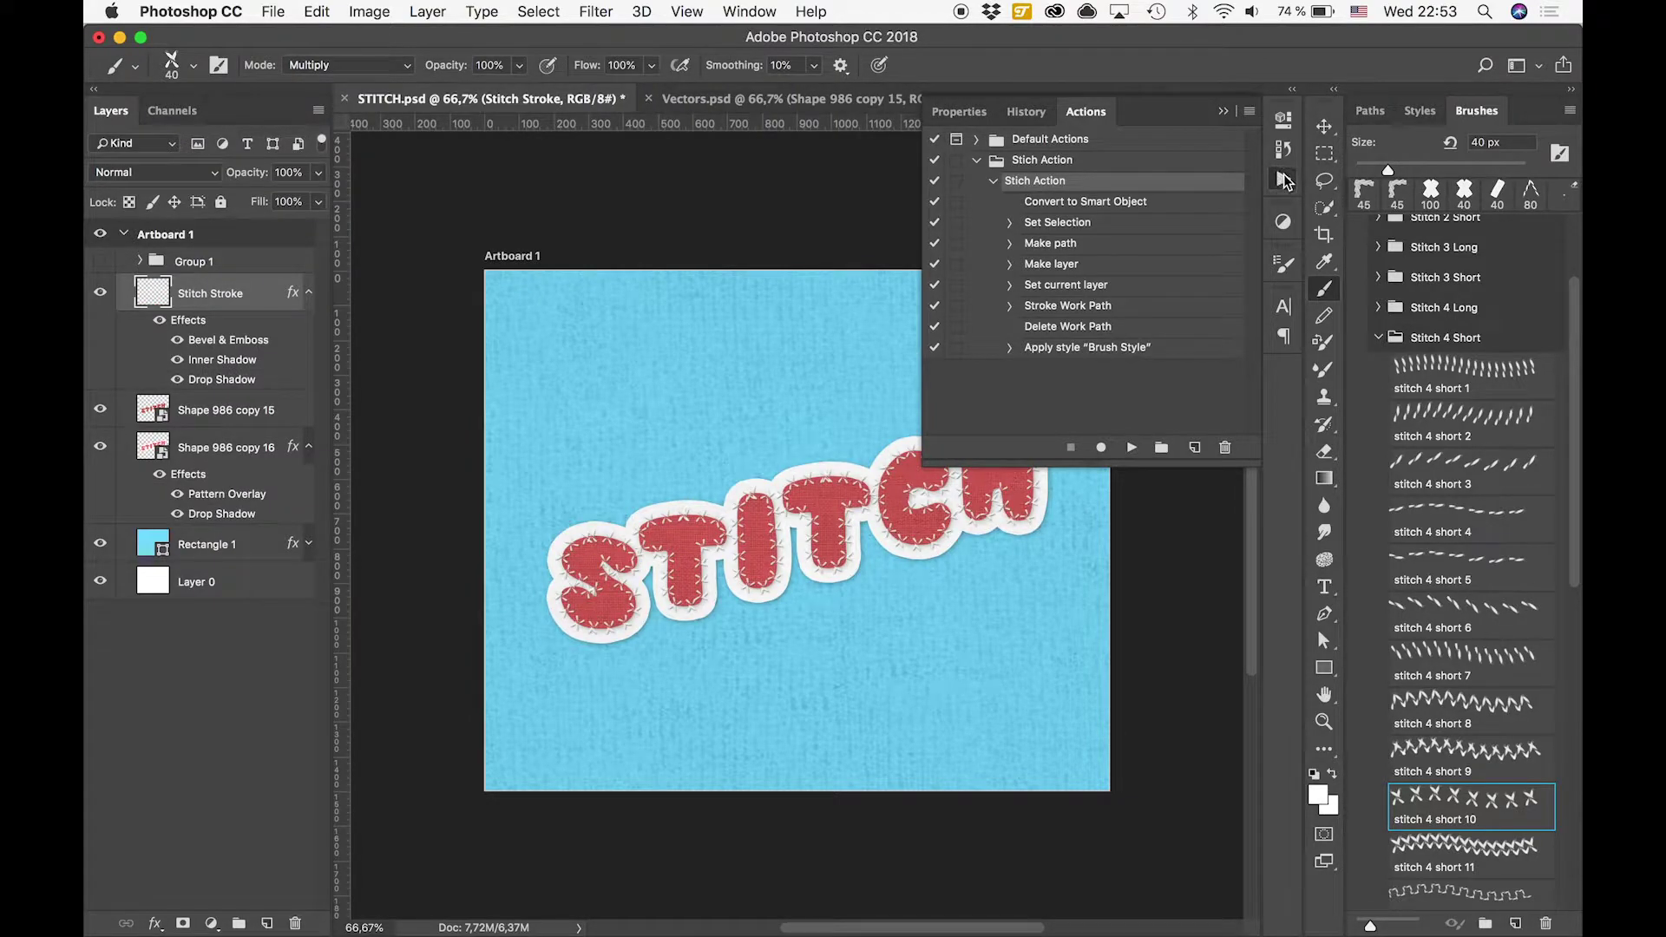
pyautogui.click(1284, 181)
pyautogui.scroll(2, 812, 582)
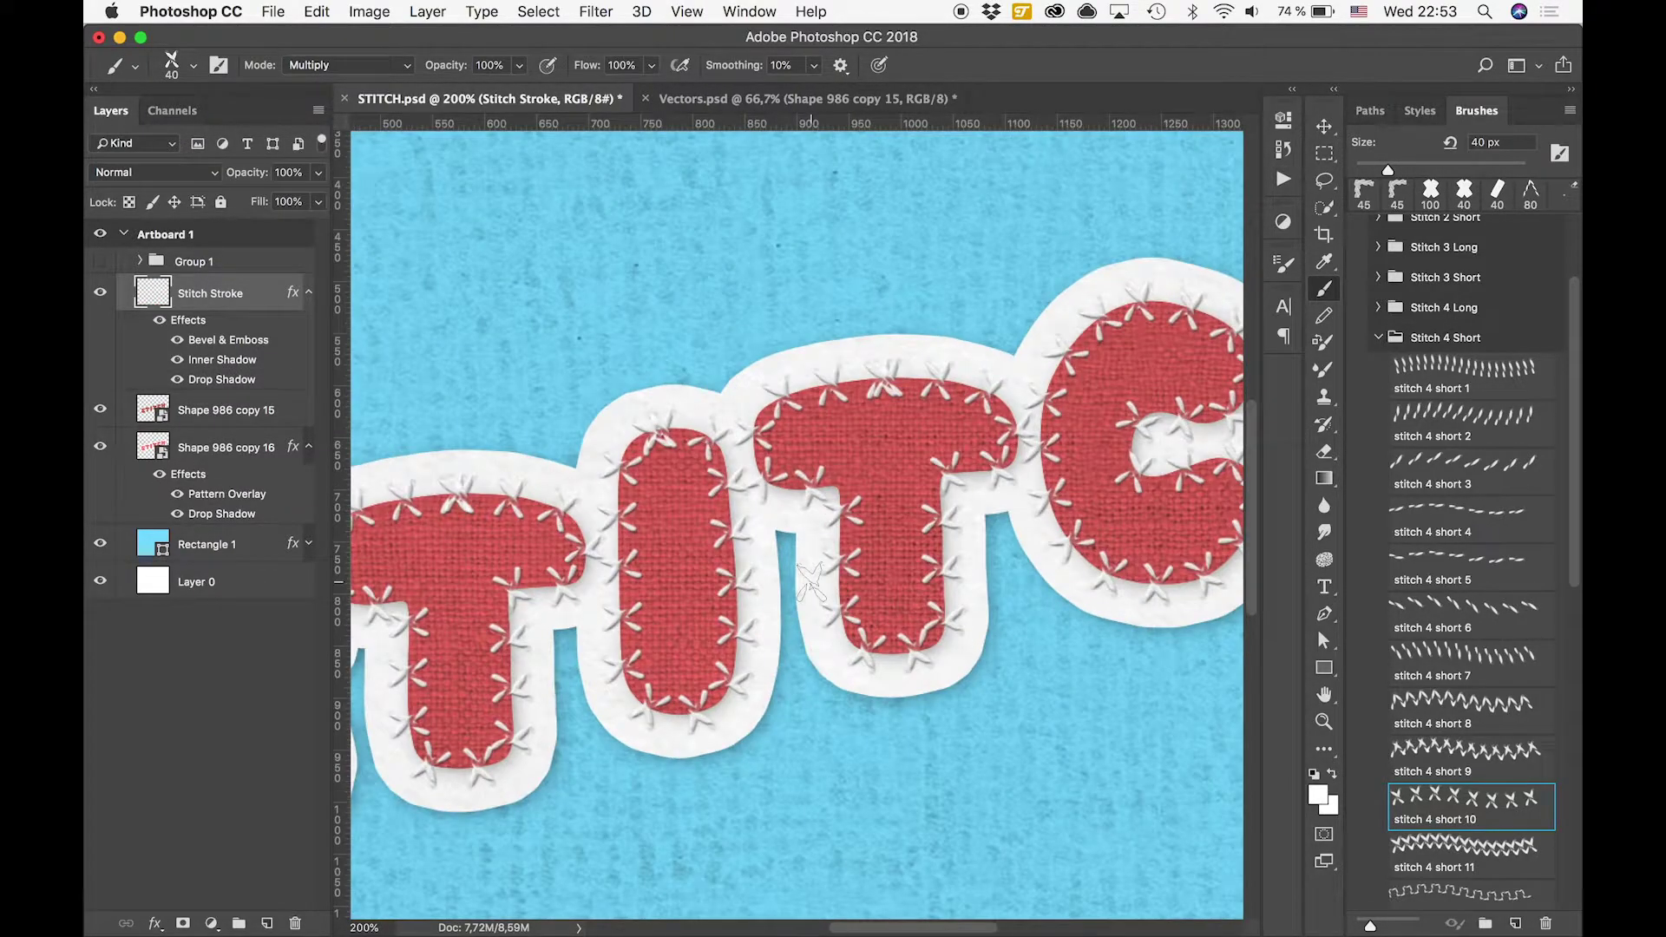
pyautogui.scroll(-2, 814, 588)
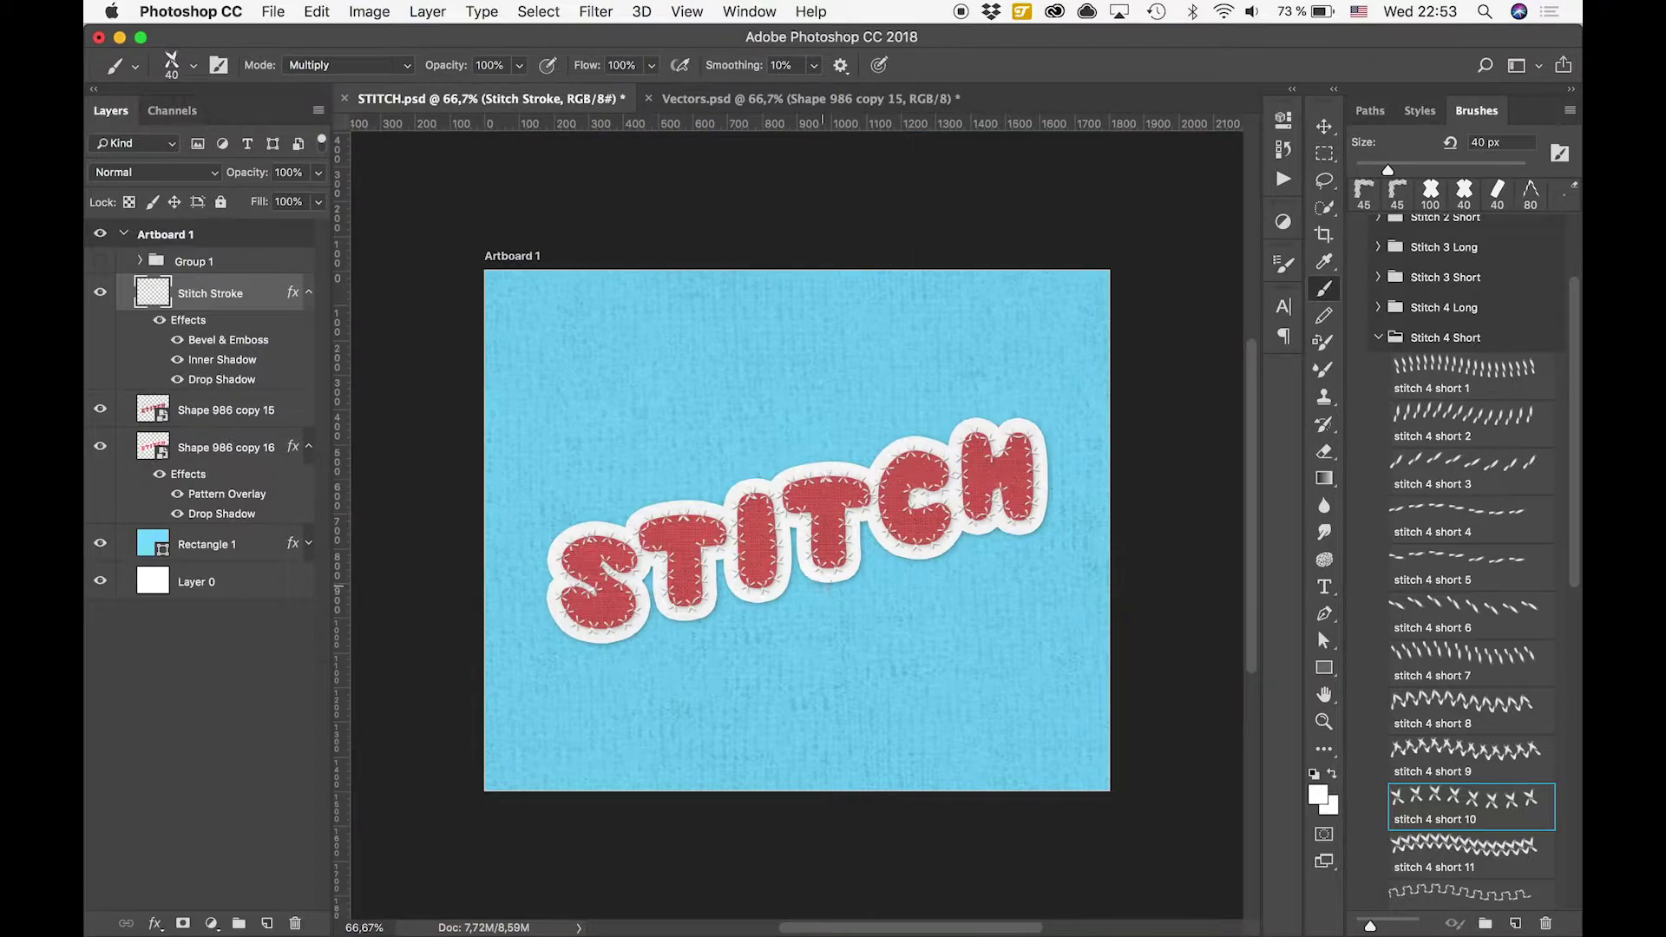